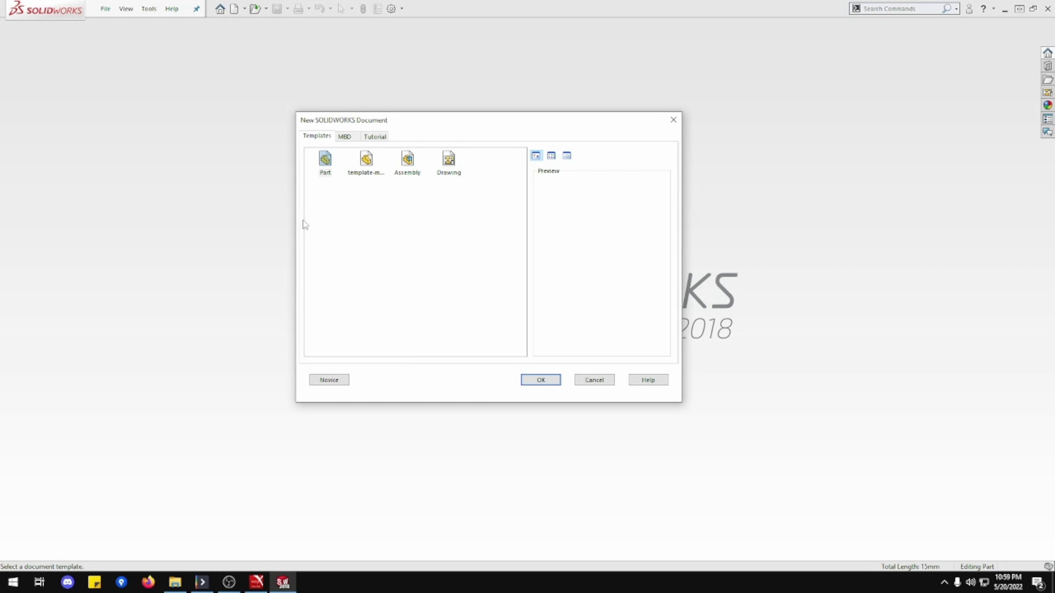
Create a new part from the template-mmgs template and save it as 1-24.
{"action": "left_click", "coordinate": [365, 164]}
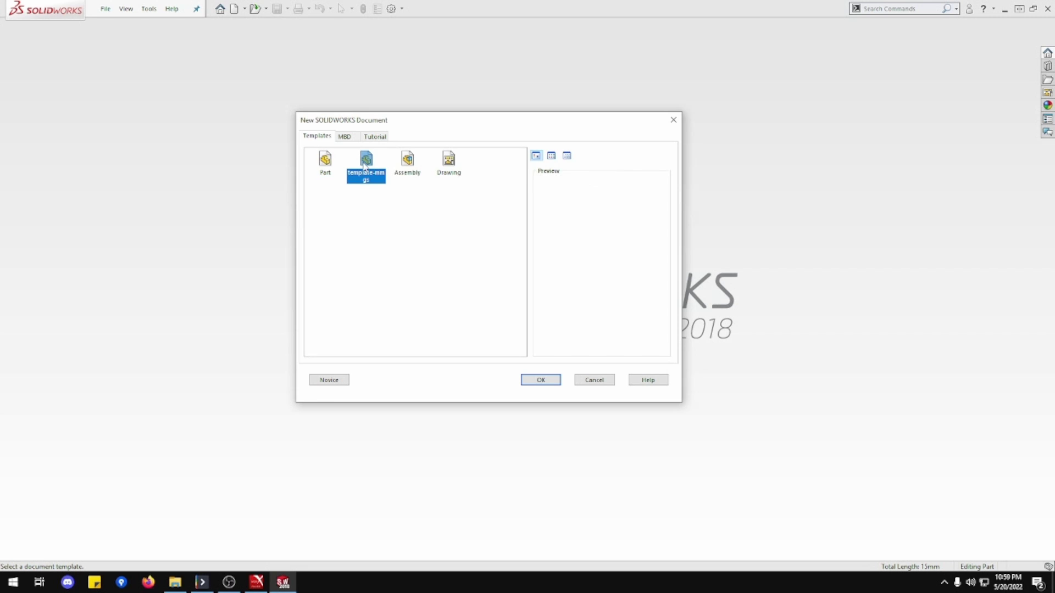
{"action": "left_click", "coordinate": [540, 380]}
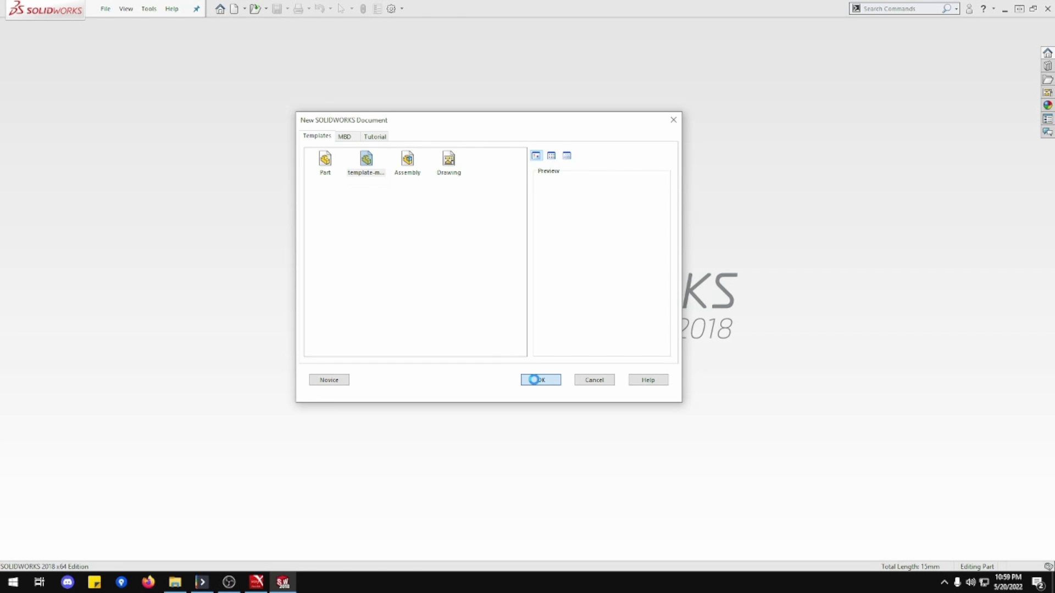
{"action": "key", "text": "ctrl+s"}
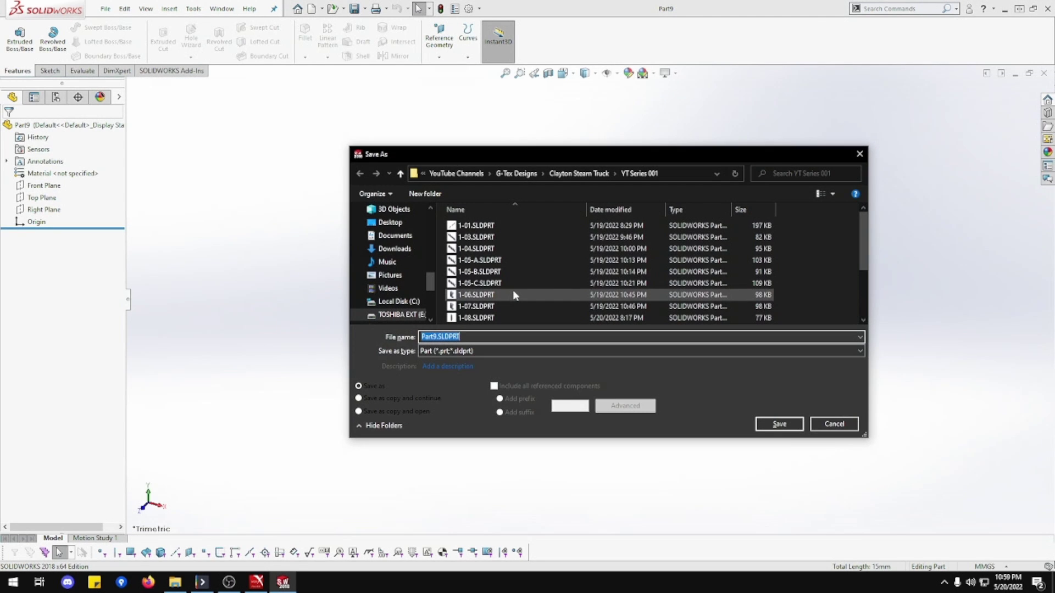
{"action": "type", "text": "1-24"}
{"action": "key", "text": "Return"}
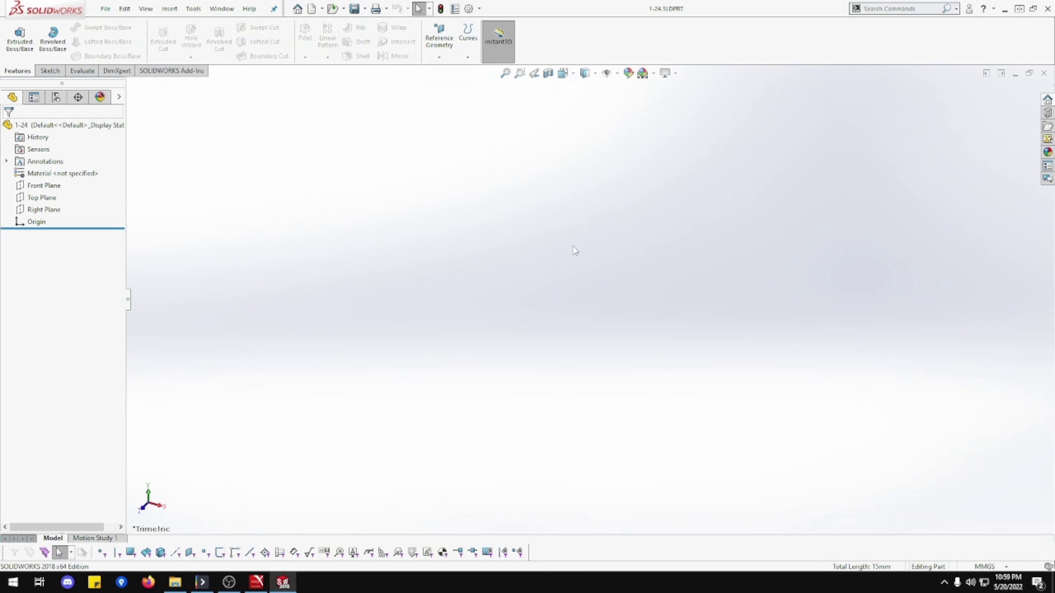
Orient the view normal to the Right Plane and open a new sketch on it.
{"action": "right_click", "coordinate": [48, 210]}
{"action": "left_click", "coordinate": [105, 193]}
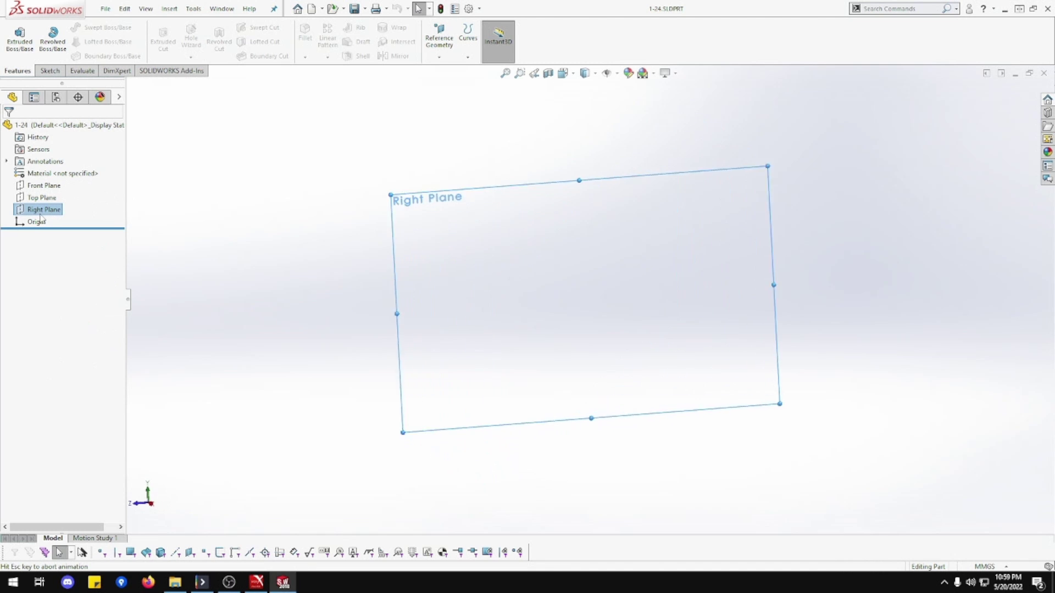
{"action": "right_click", "coordinate": [39, 216]}
{"action": "left_click", "coordinate": [50, 198]}
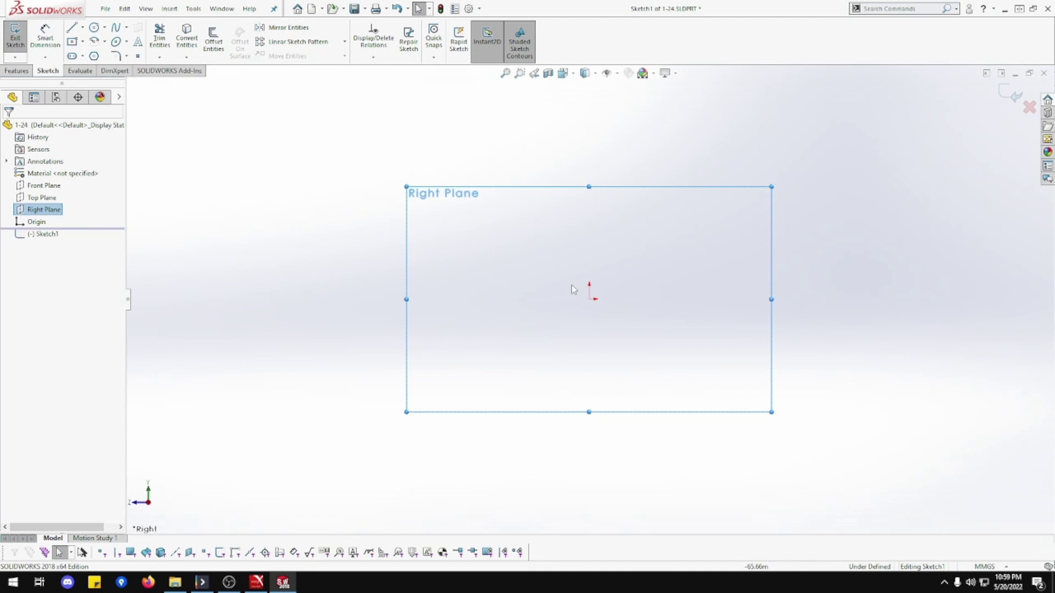
{"action": "left_click", "coordinate": [349, 281]}
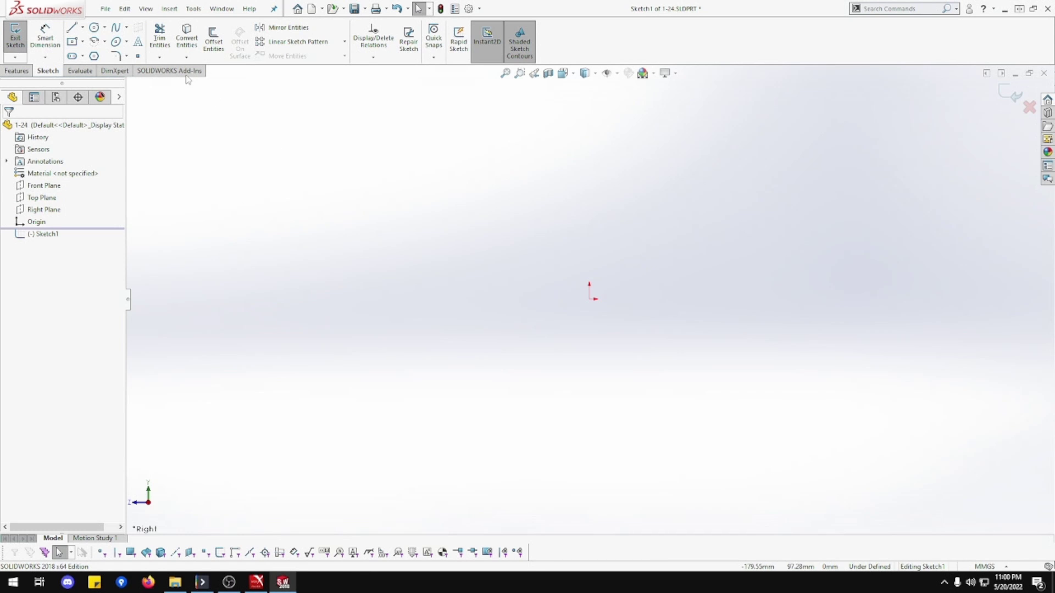
Sketch an open inverted-U outline beside the origin, about 62 mm deep inside with short feet, extending one outer side up to the origin's height.
{"action": "left_click", "coordinate": [72, 29]}
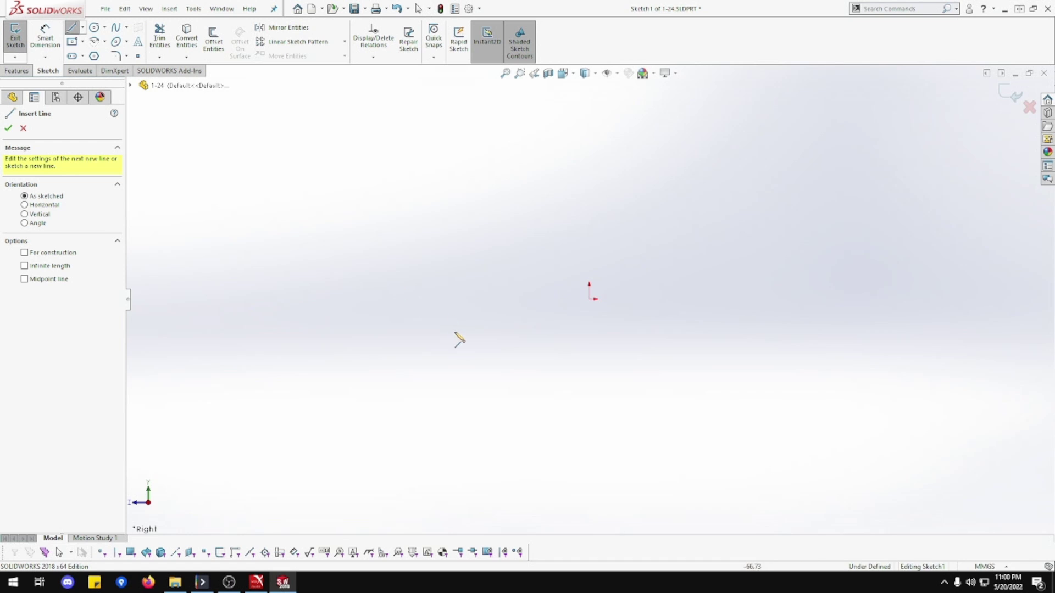
{"action": "left_click", "coordinate": [433, 445]}
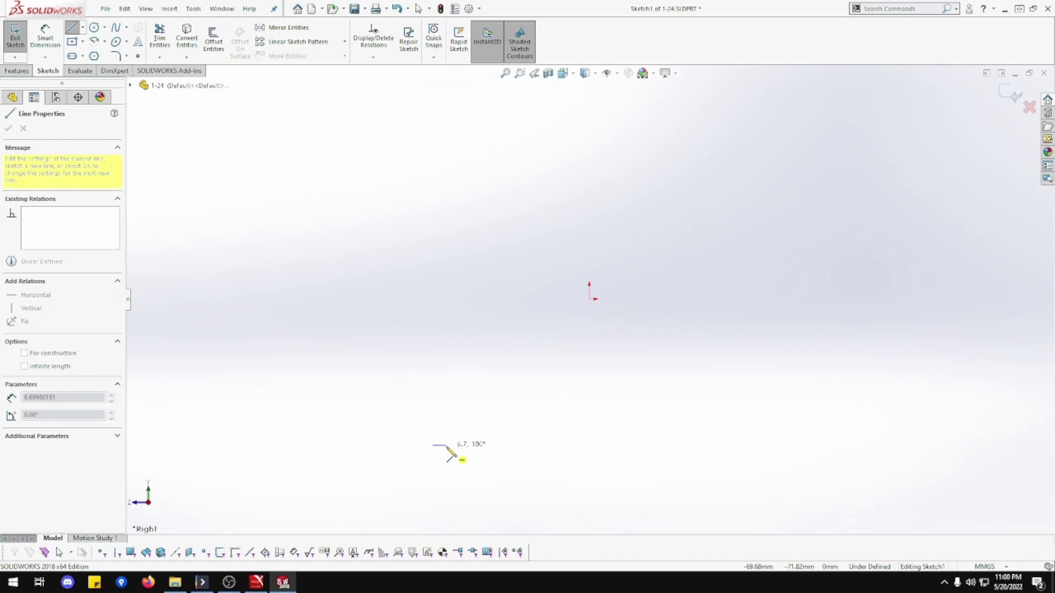
{"action": "left_click", "coordinate": [448, 445]}
{"action": "left_click", "coordinate": [452, 318]}
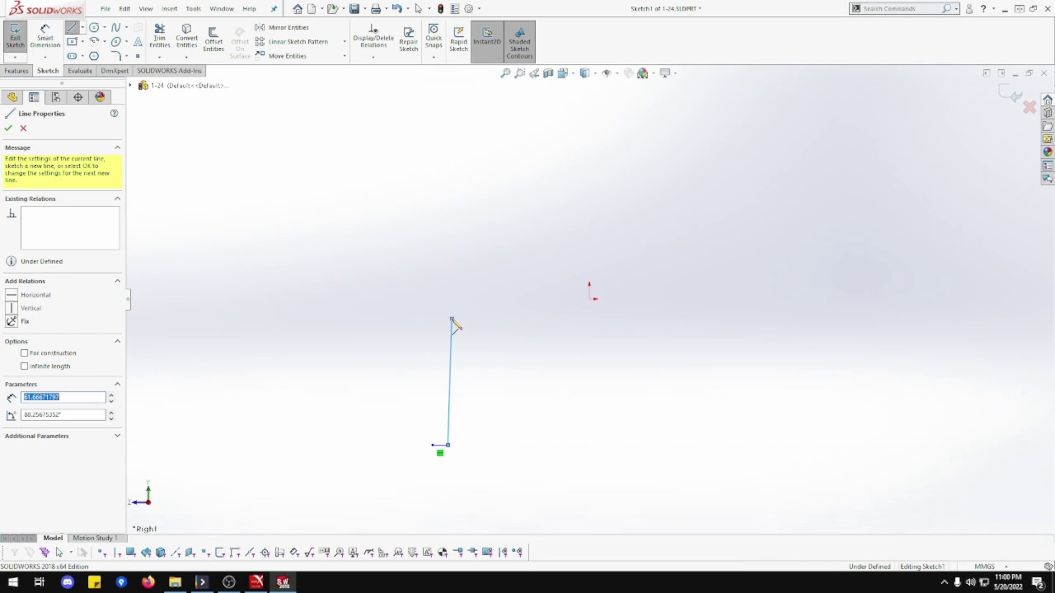
{"action": "left_click", "coordinate": [515, 319]}
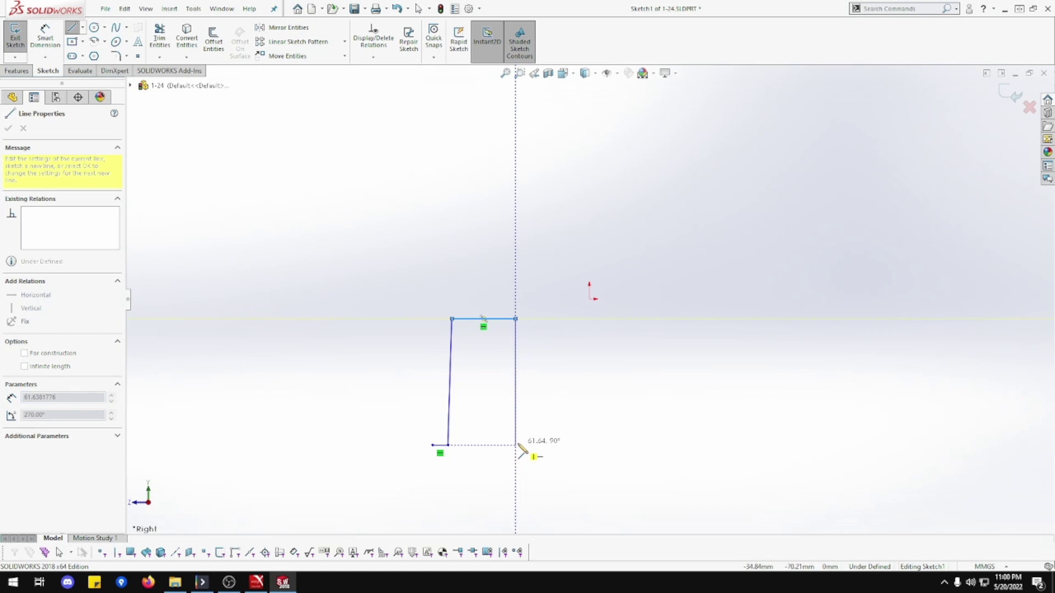
{"action": "left_click", "coordinate": [516, 445]}
{"action": "left_click", "coordinate": [536, 445]}
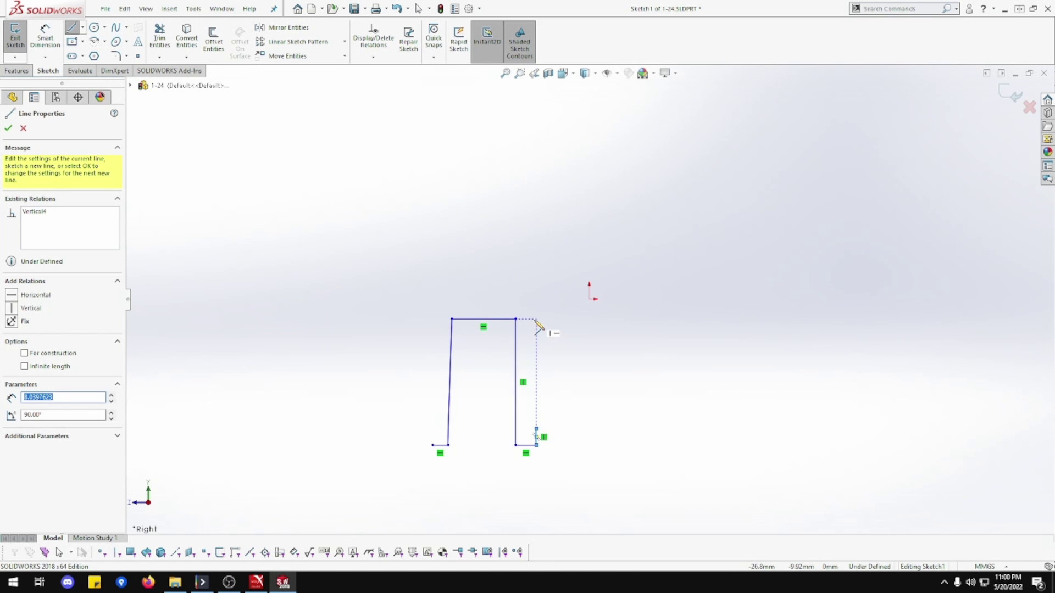
{"action": "key", "text": "Escape"}
{"action": "left_click_drag", "start_coordinate": [537, 431], "coordinate": [532, 300]}
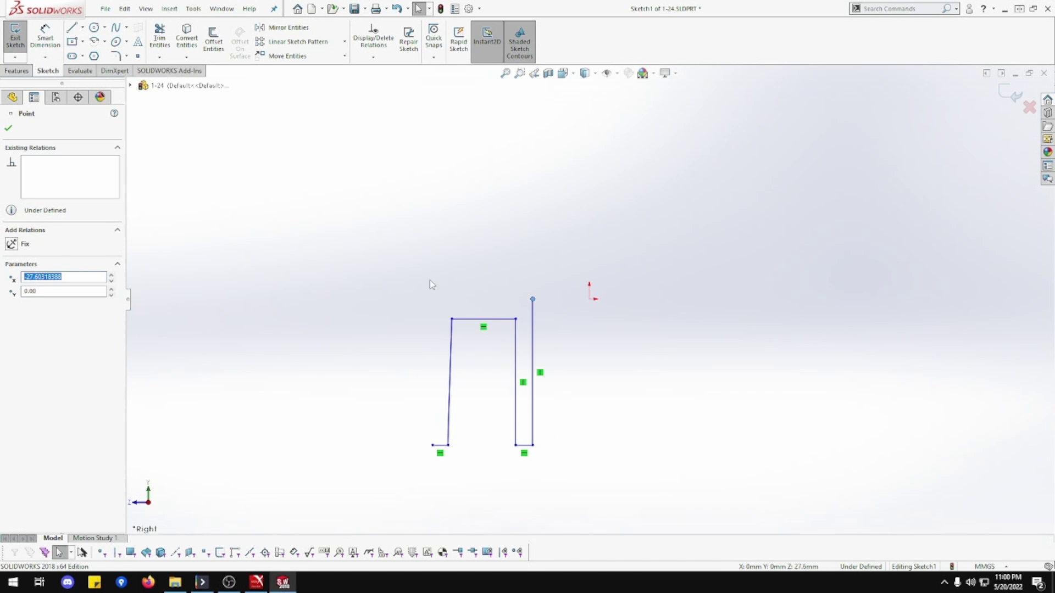
Close the inverted-U profile with a horizontal top line level with the origin and an outer vertical line about 71 mm long.
{"action": "left_click", "coordinate": [73, 29]}
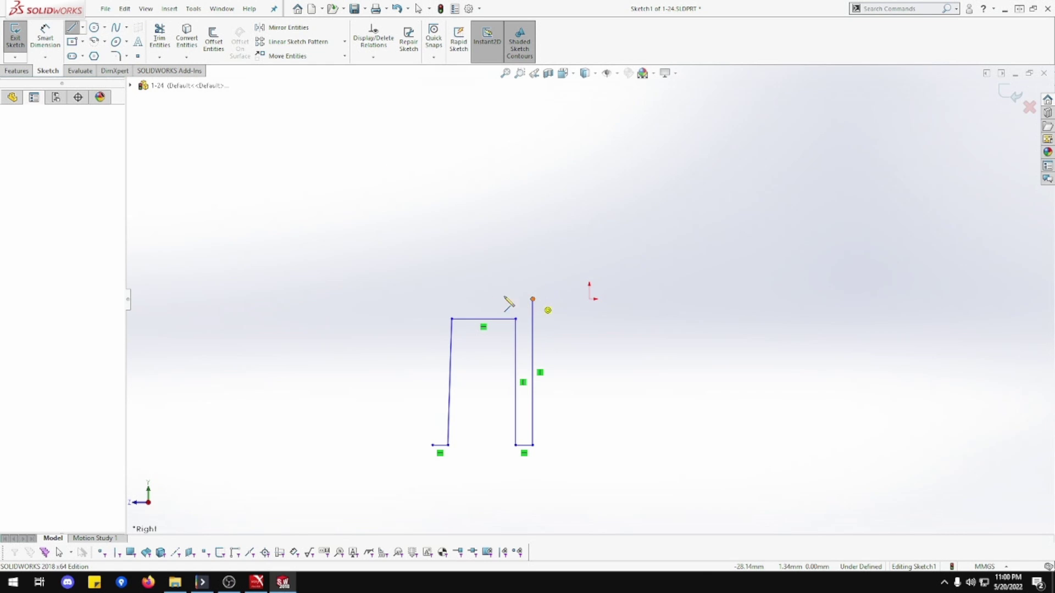
{"action": "left_click", "coordinate": [532, 299]}
{"action": "left_click", "coordinate": [432, 299]}
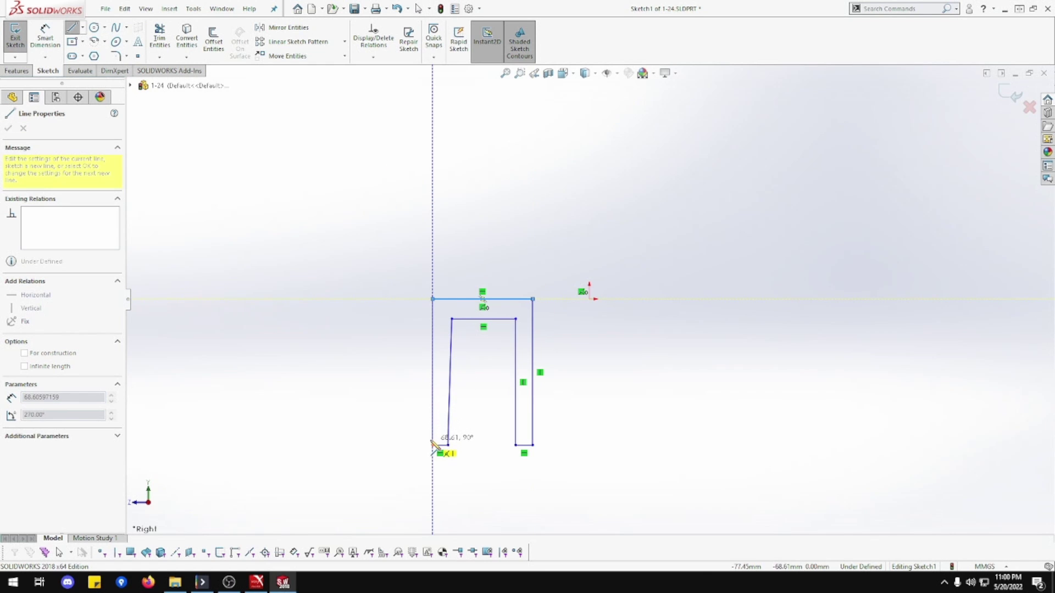
{"action": "left_click", "coordinate": [432, 445]}
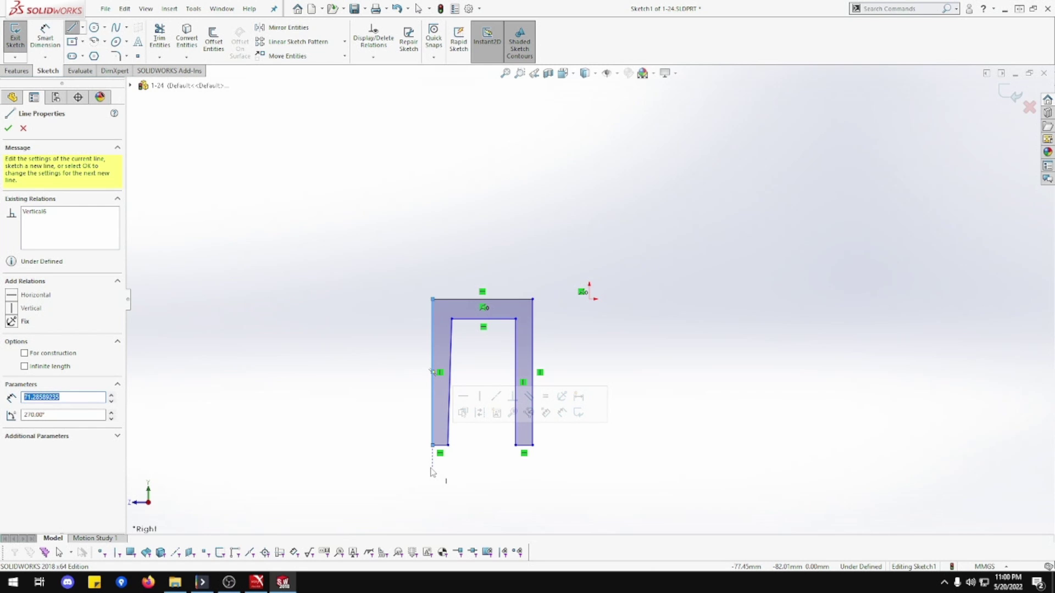
{"action": "key", "text": "Escape"}
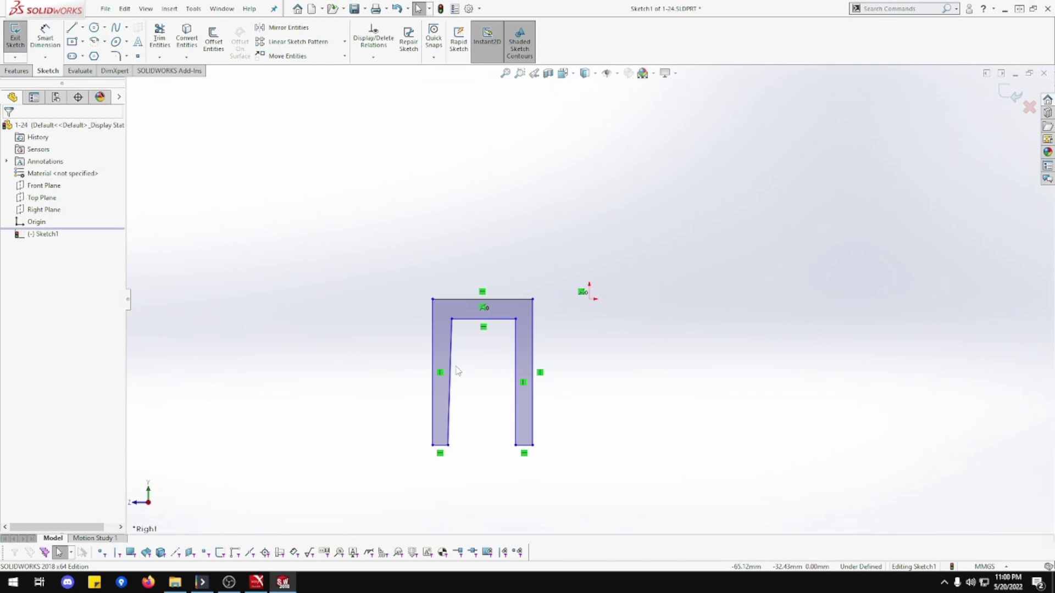
Make the slanted inner leg line vertical and align the two inner bottom endpoints of the legs horizontally.
{"action": "left_click", "coordinate": [451, 376]}
{"action": "left_click", "coordinate": [501, 325]}
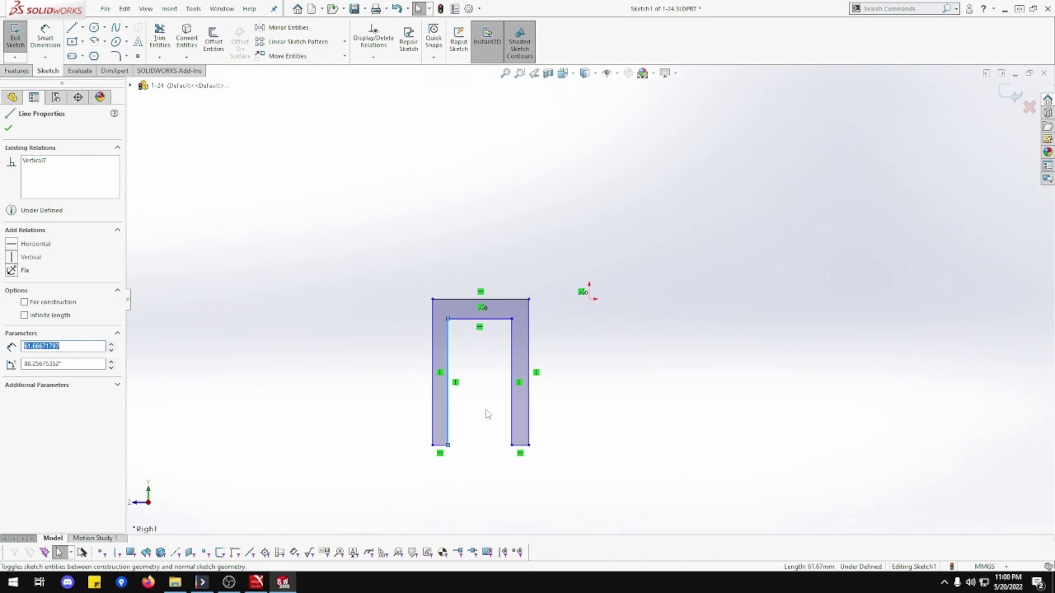
{"action": "left_click", "coordinate": [447, 445]}
{"action": "left_click", "coordinate": [512, 444], "text": "ctrl"}
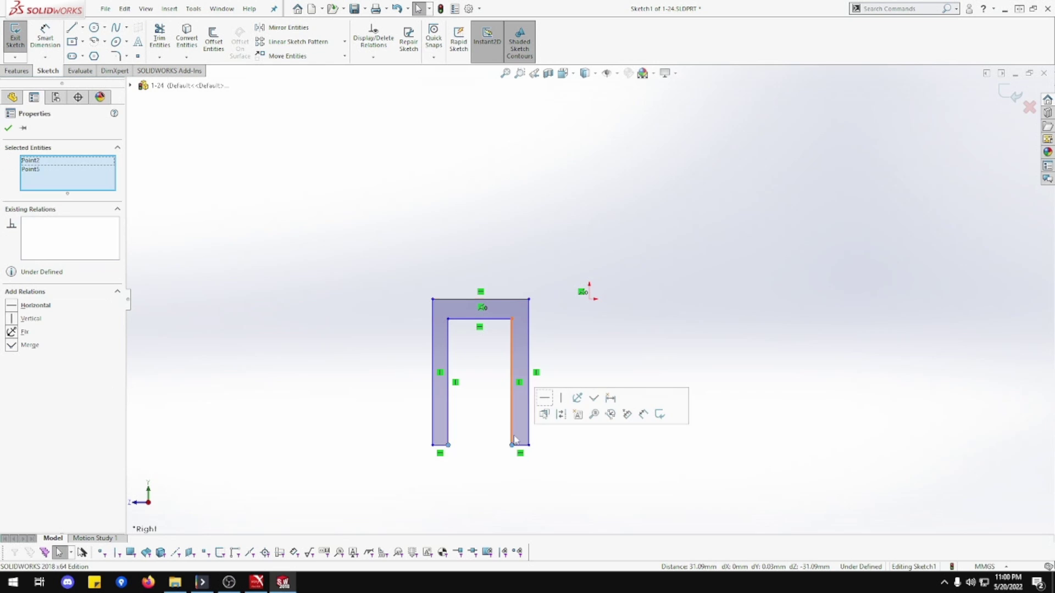
{"action": "left_click", "coordinate": [546, 398]}
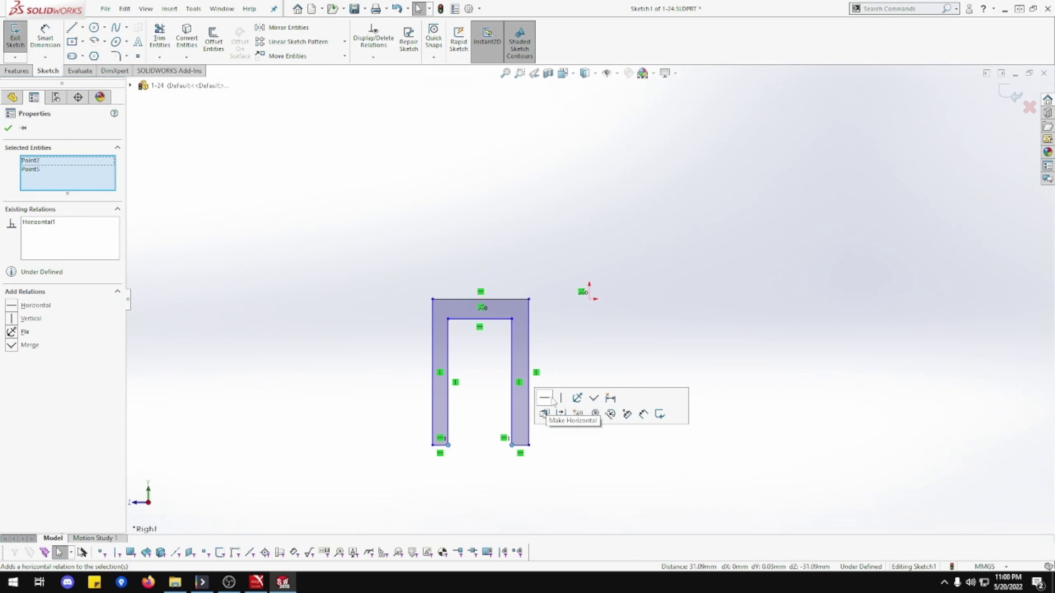
{"action": "left_click", "coordinate": [382, 360]}
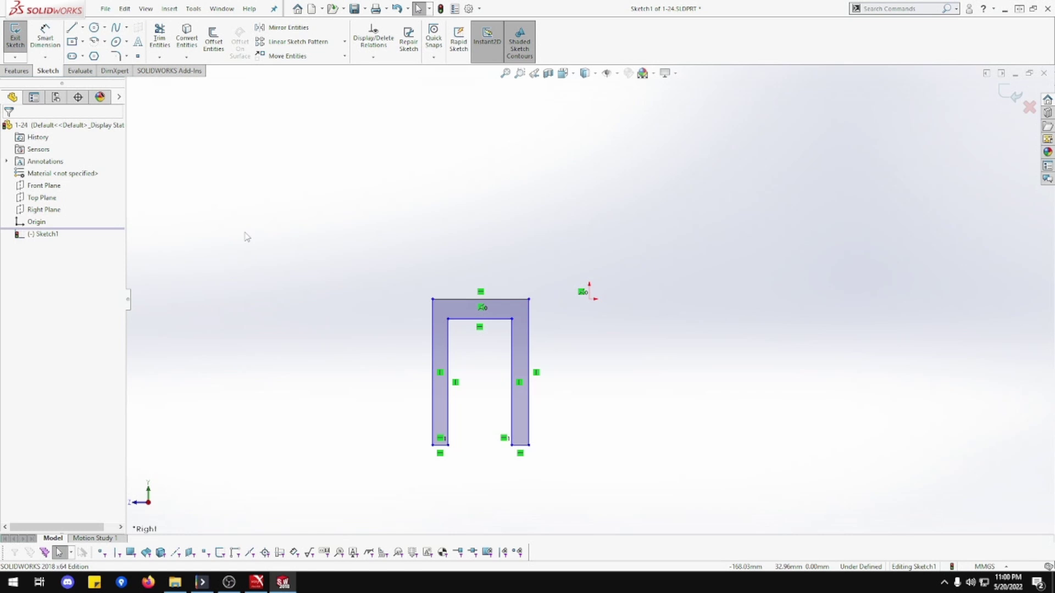
Dimension the inside gap between the two legs' bottom endpoints as 25 mm.
{"action": "left_click", "coordinate": [46, 37]}
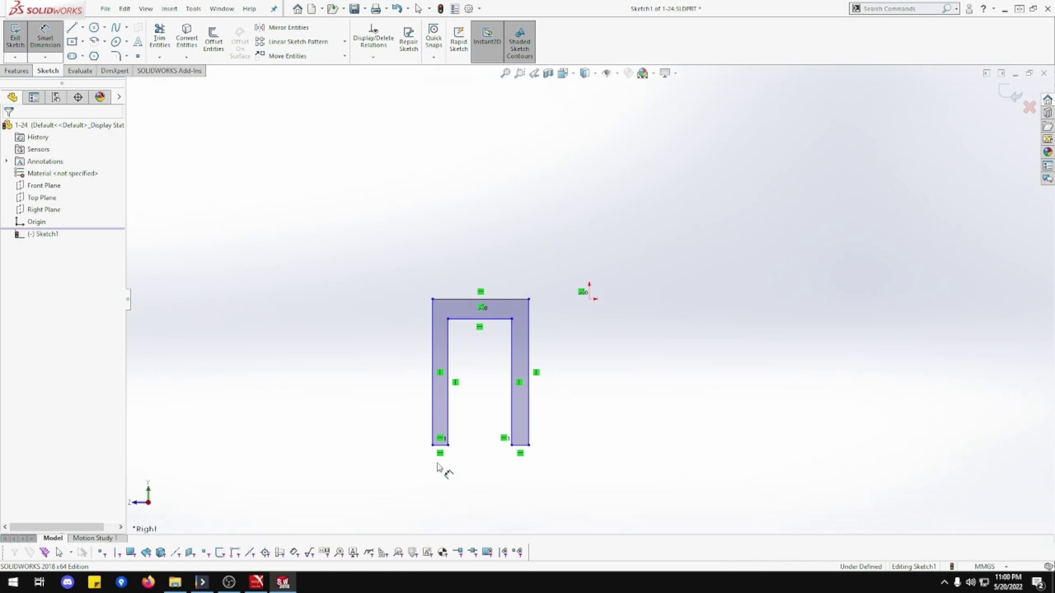
{"action": "left_click", "coordinate": [448, 445]}
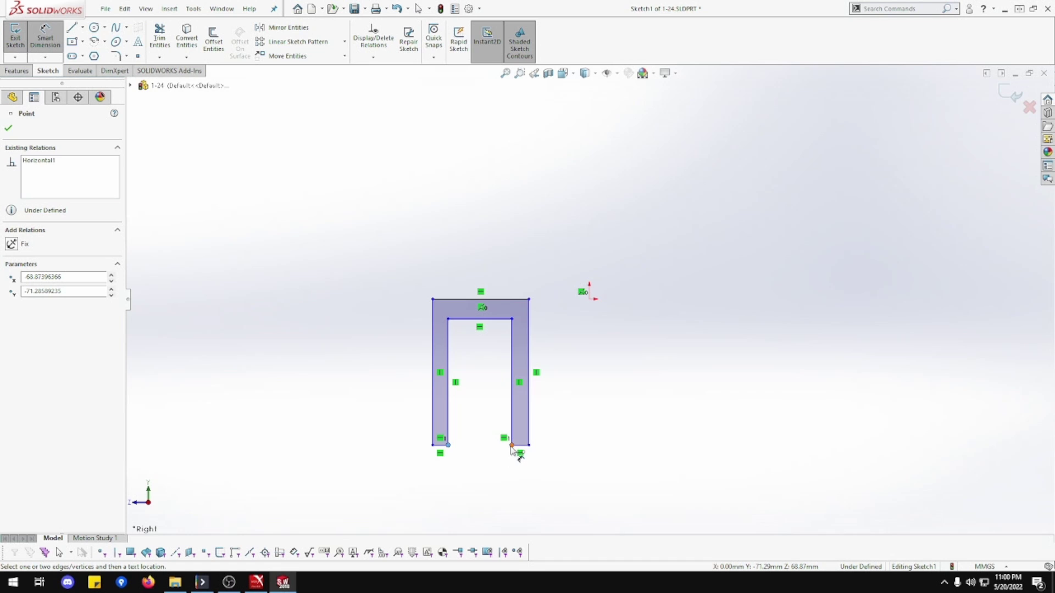
{"action": "left_click", "coordinate": [511, 445]}
{"action": "left_click", "coordinate": [490, 487]}
{"action": "type", "text": "25"}
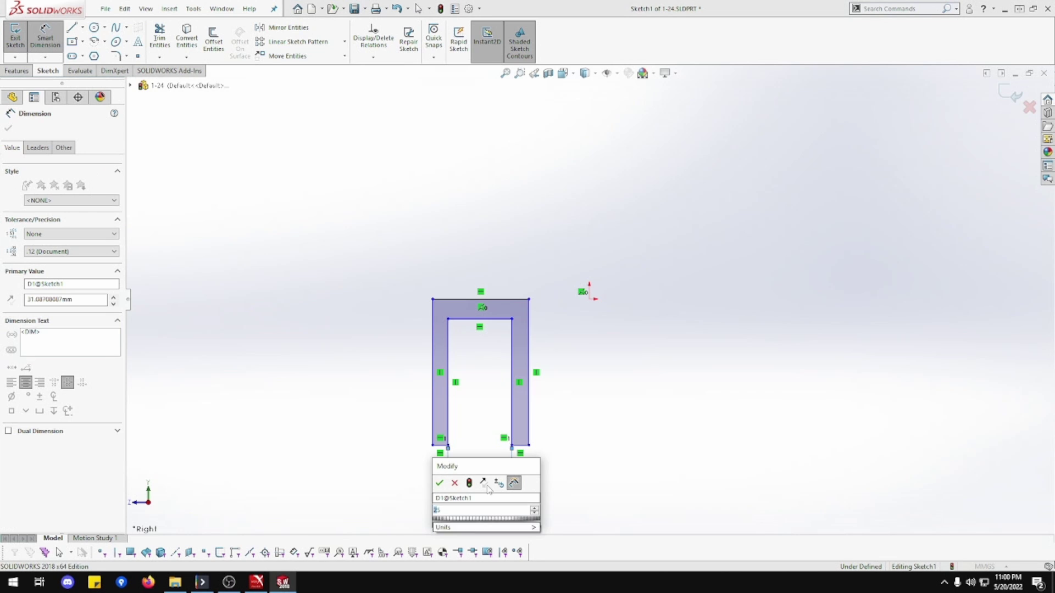
{"action": "type", "text": "5"}
{"action": "key", "text": "BackSpace"}
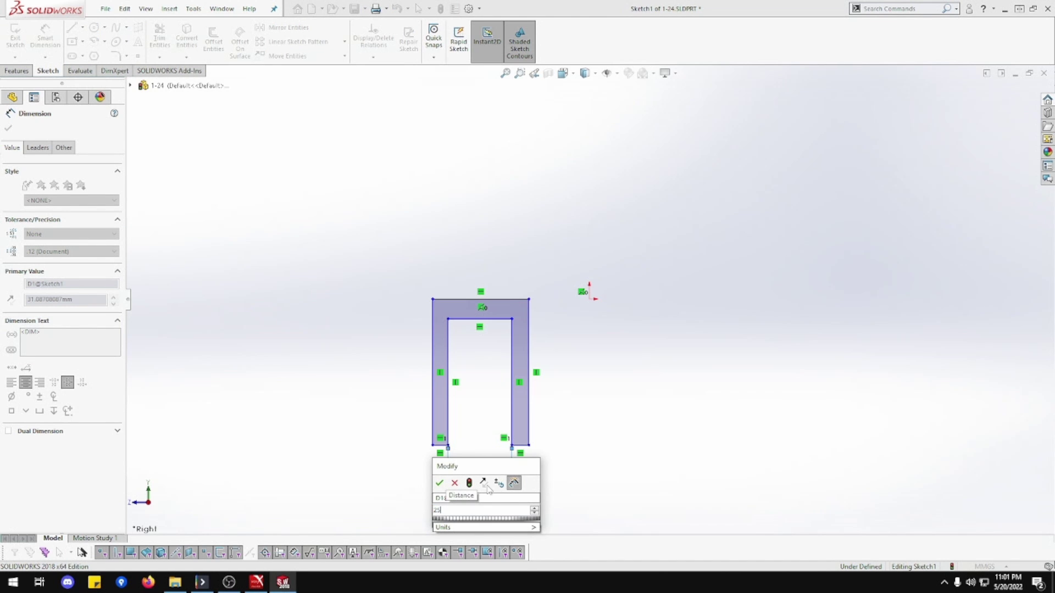
{"action": "key", "text": "Return"}
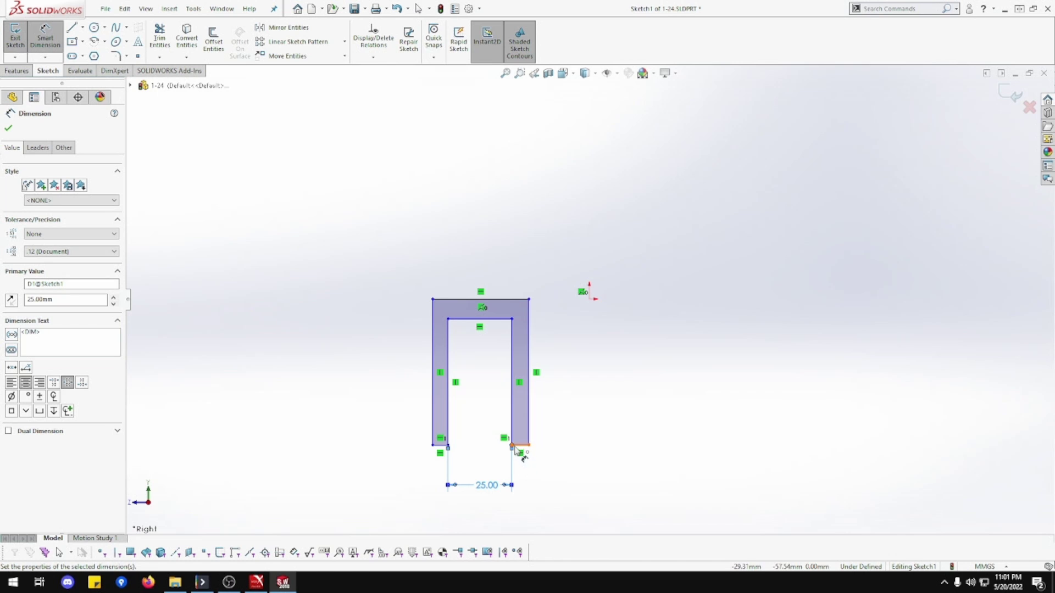
Dimension the bottom width of both legs as 3 mm each.
{"action": "left_click", "coordinate": [519, 446]}
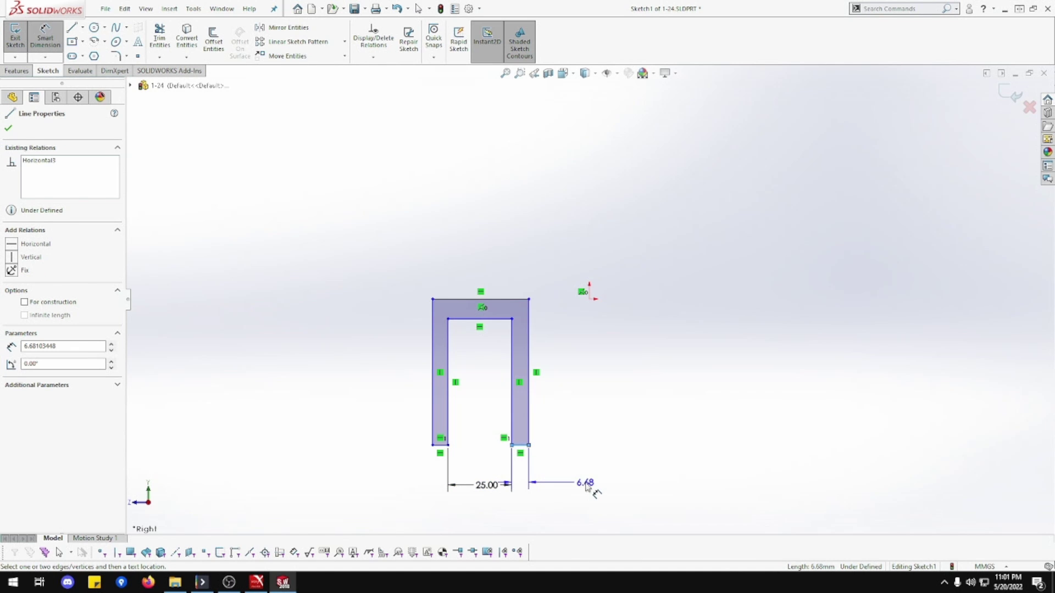
{"action": "left_click", "coordinate": [586, 485]}
{"action": "type", "text": "3"}
{"action": "key", "text": "Return"}
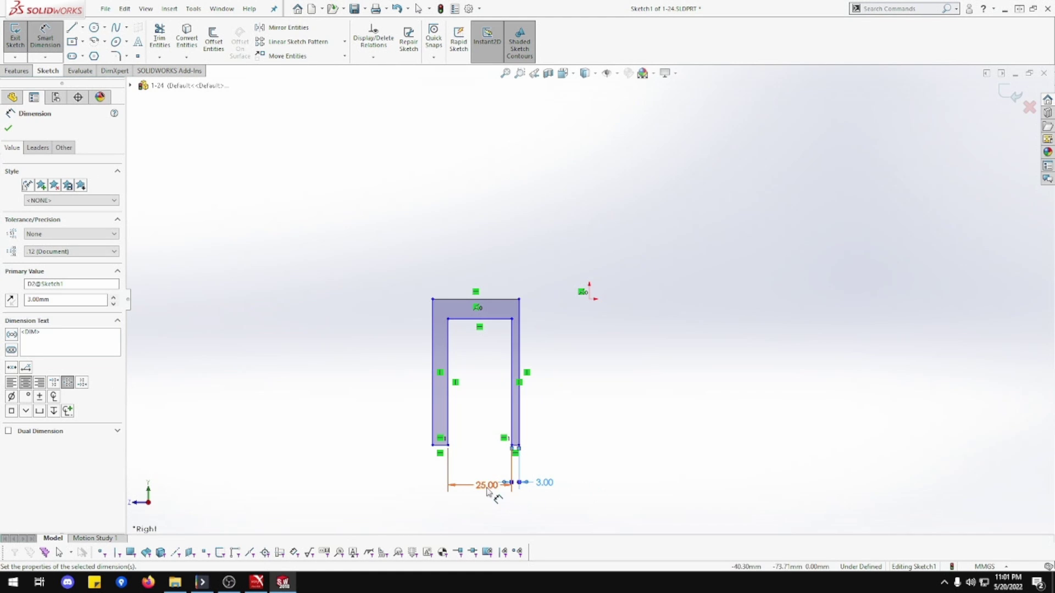
{"action": "left_click", "coordinate": [440, 446]}
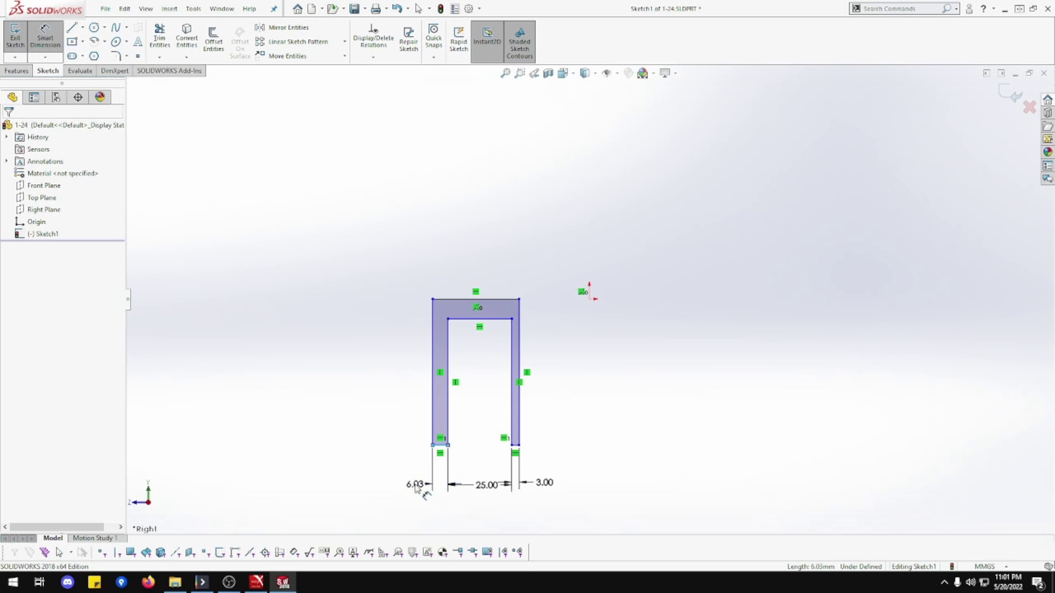
{"action": "left_click", "coordinate": [416, 486]}
{"action": "type", "text": "3.00mm"}
{"action": "key", "text": "Return"}
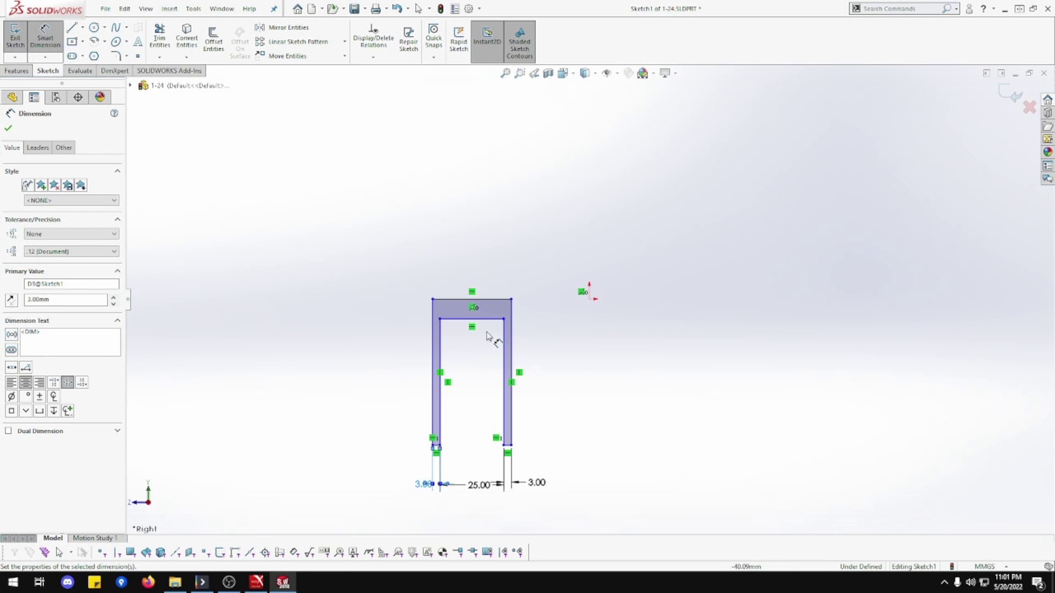
Set the thickness between the profile's inner and outer top lines to 3 mm.
{"action": "left_click", "coordinate": [483, 319]}
{"action": "left_click", "coordinate": [475, 299]}
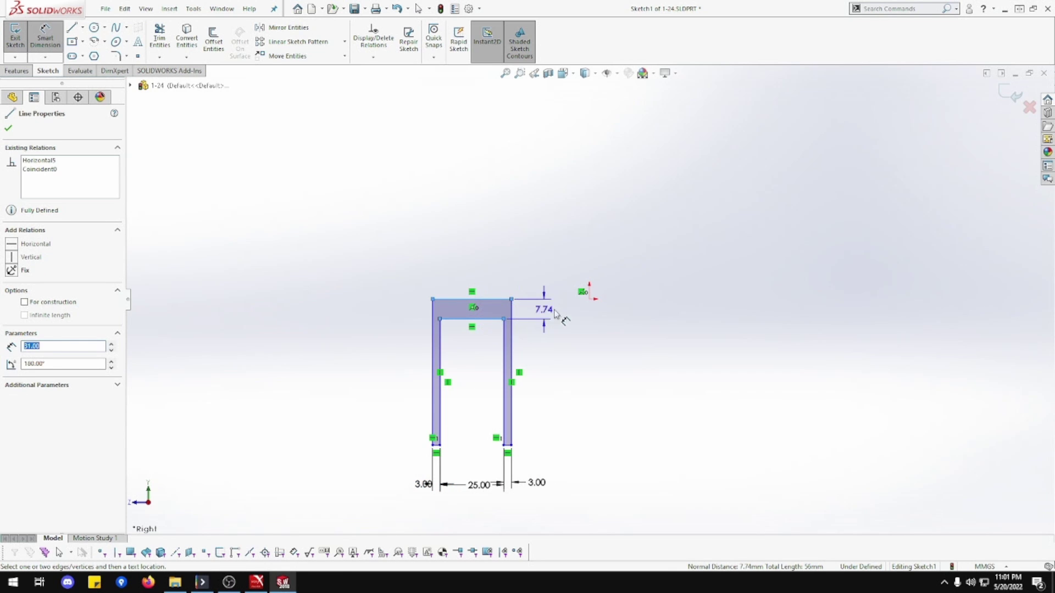
{"action": "left_click", "coordinate": [571, 304]}
{"action": "type", "text": "3"}
{"action": "key", "text": "Return"}
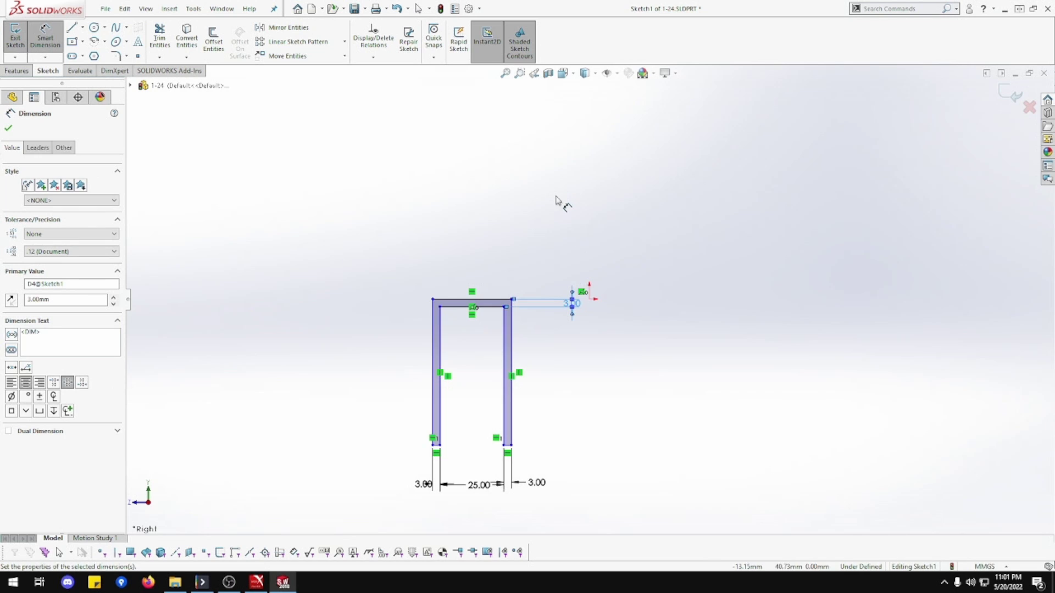
Extrude the inverted-U profile 127 mm with a Mid Plane end condition.
{"action": "key", "text": "f"}
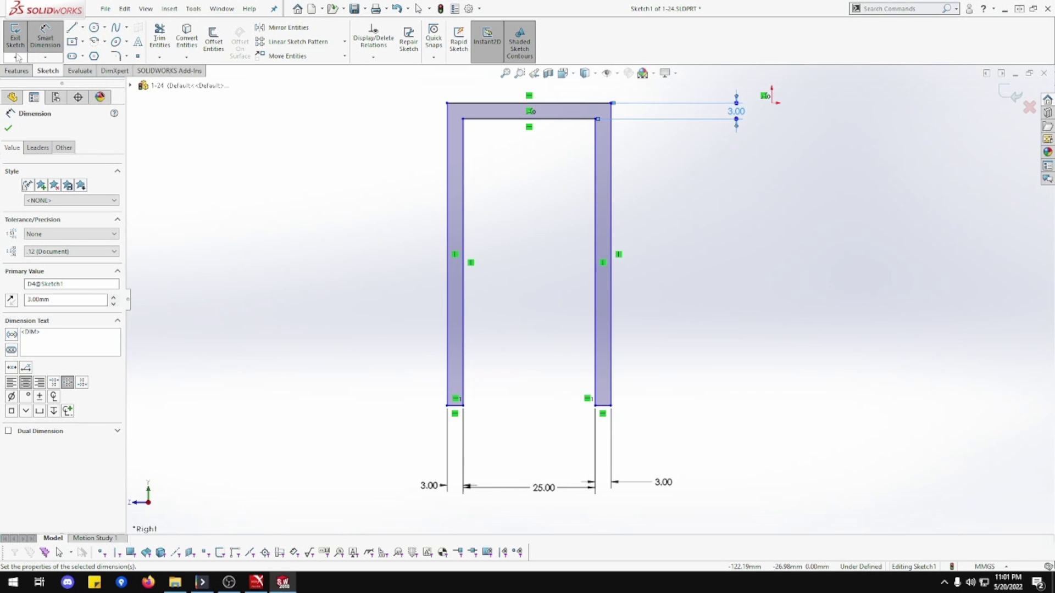
{"action": "left_click", "coordinate": [16, 70]}
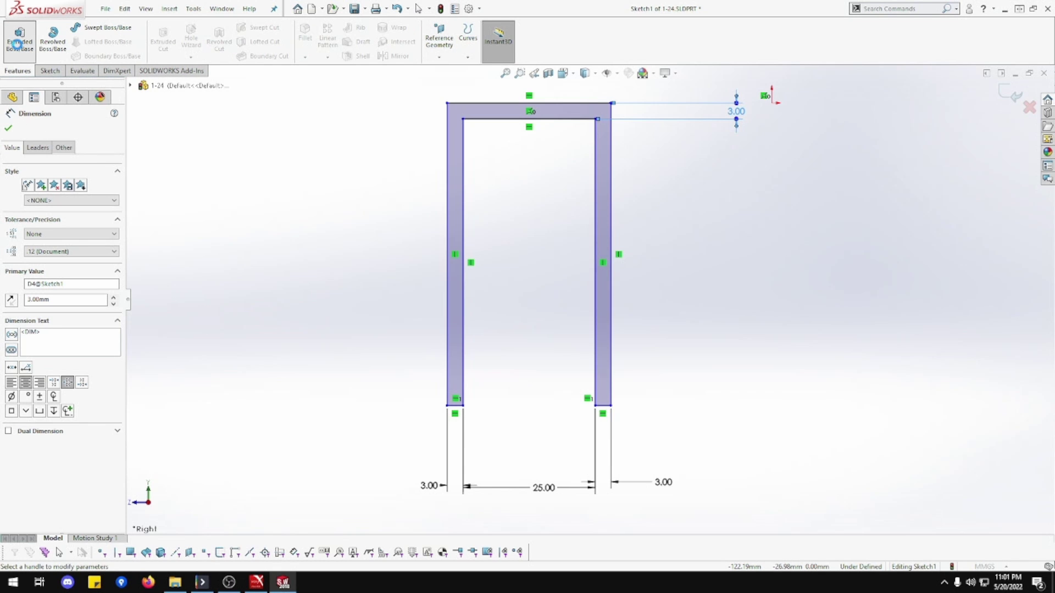
{"action": "left_click", "coordinate": [17, 44]}
{"action": "type", "text": "1"}
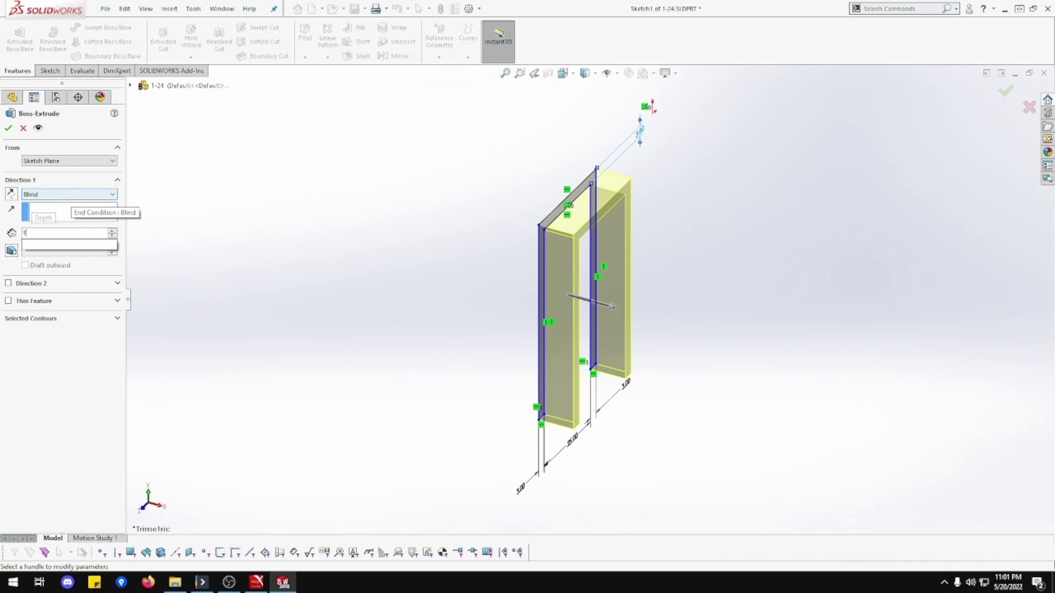
{"action": "type", "text": "27"}
{"action": "key", "text": "Tab"}
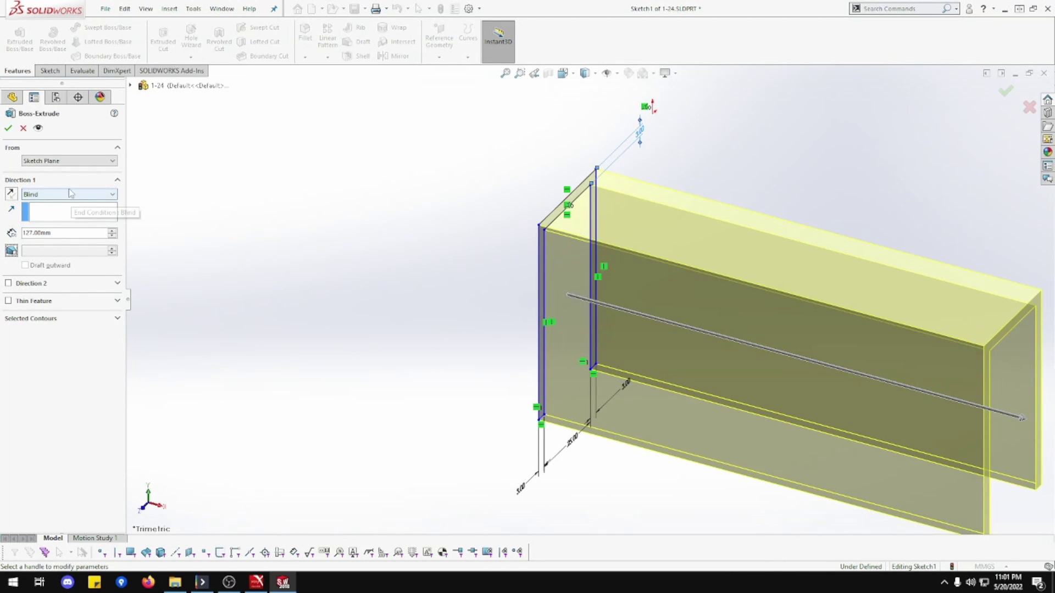
{"action": "left_click", "coordinate": [70, 193]}
{"action": "left_click", "coordinate": [55, 242]}
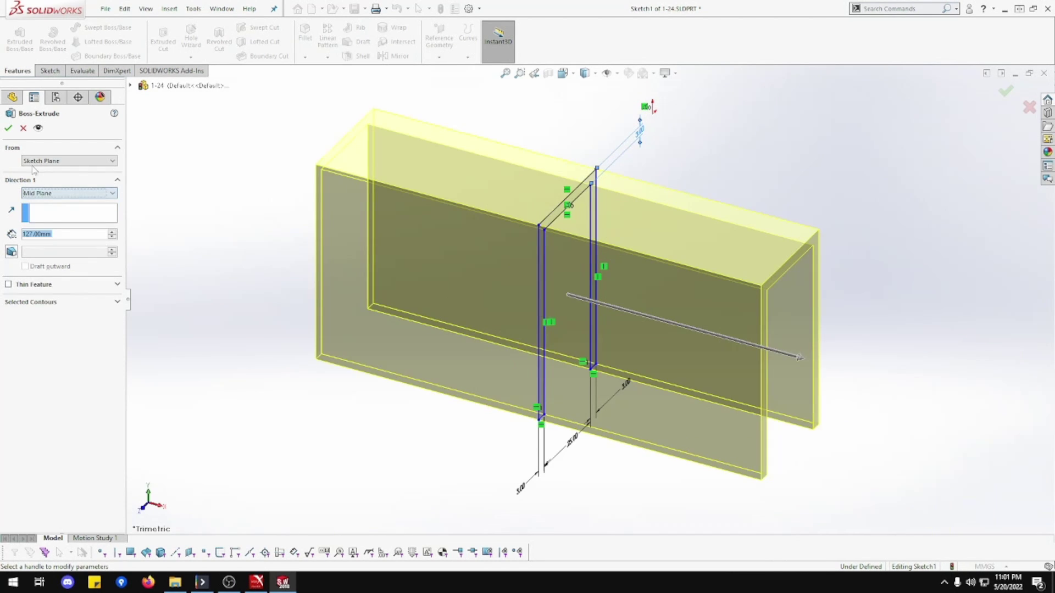
{"action": "left_click", "coordinate": [8, 129]}
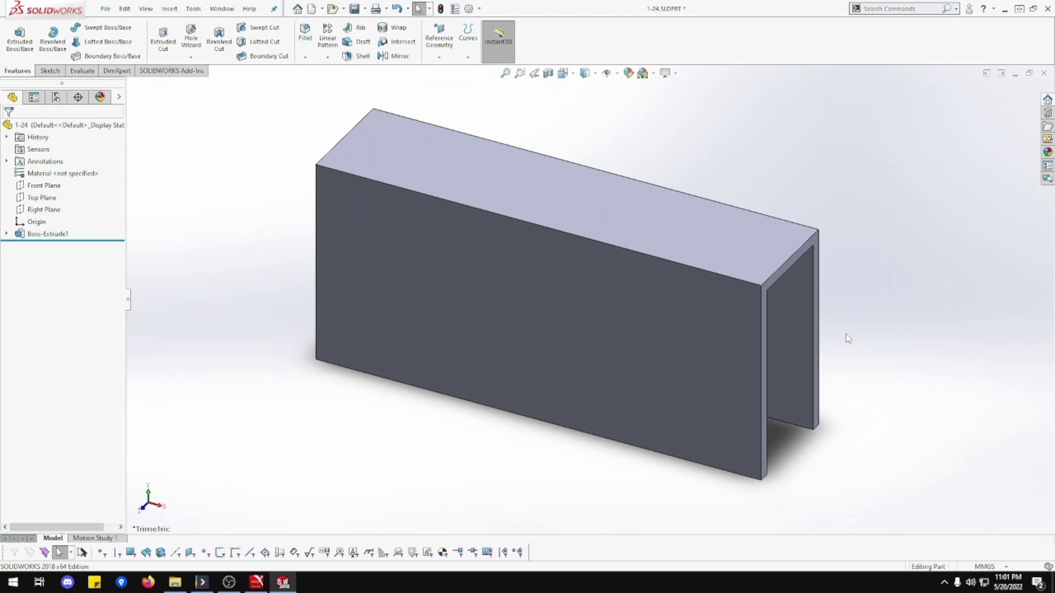
Fillet the channel's two long outer top edges with a 3 mm radius.
{"action": "middle_click_drag", "start_coordinate": [846, 338], "coordinate": [799, 305]}
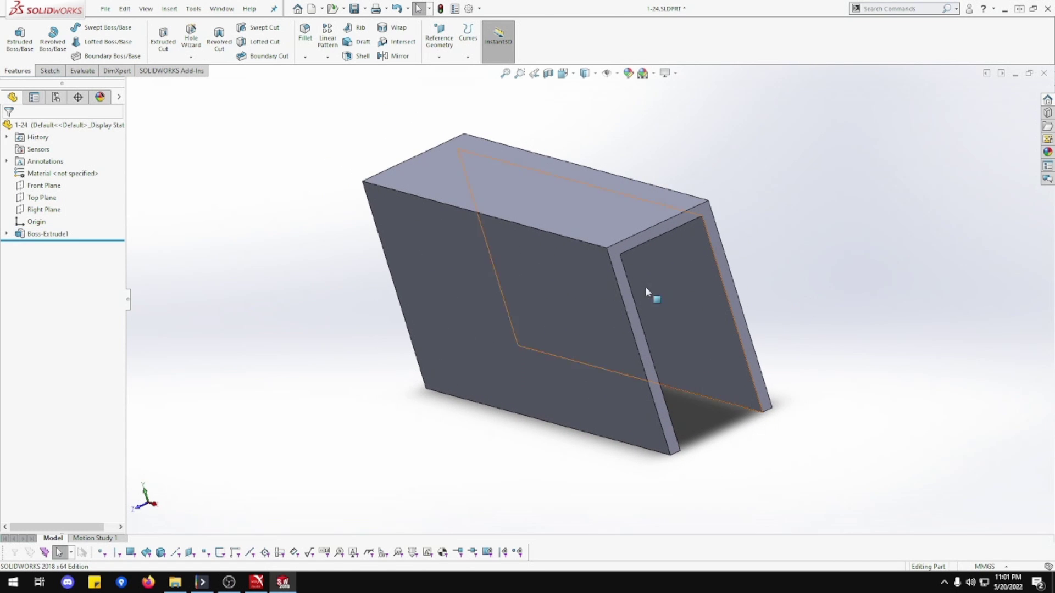
{"action": "left_click", "coordinate": [306, 32]}
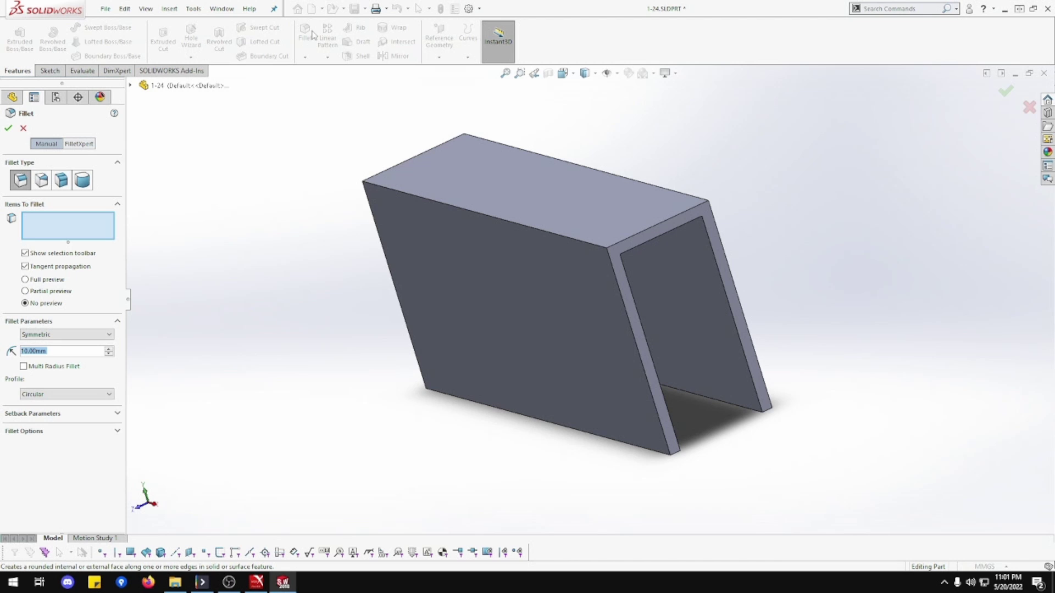
{"action": "type", "text": "3"}
{"action": "key", "text": "Return"}
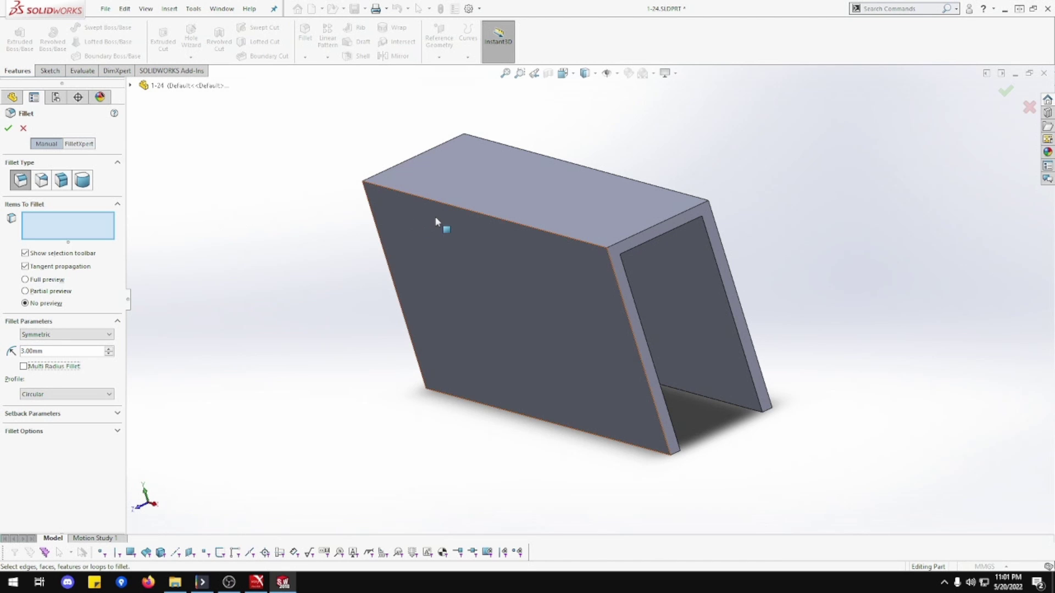
{"action": "left_click", "coordinate": [451, 206]}
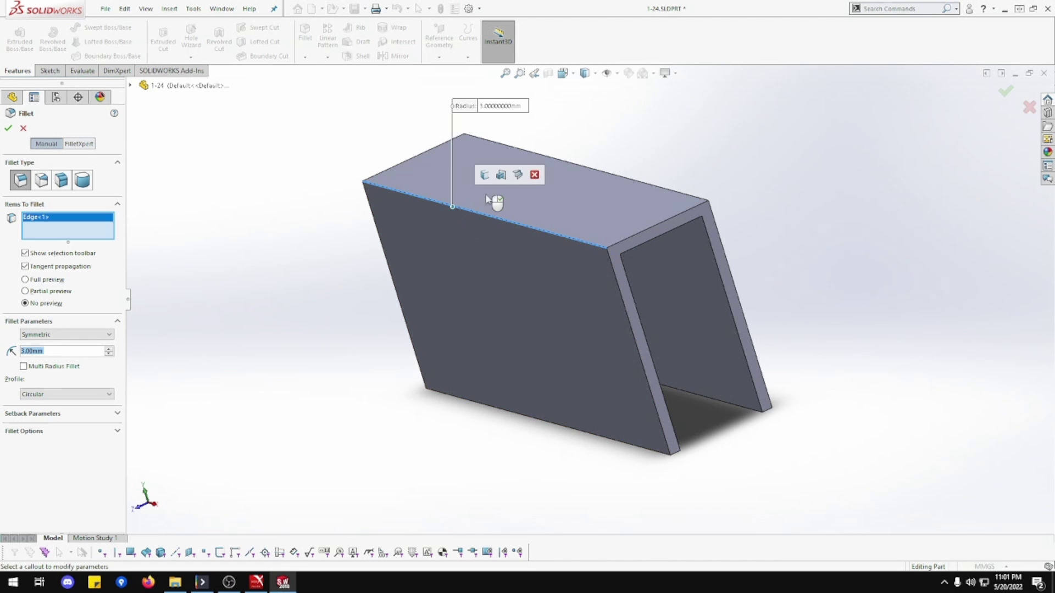
{"action": "left_click", "coordinate": [575, 164]}
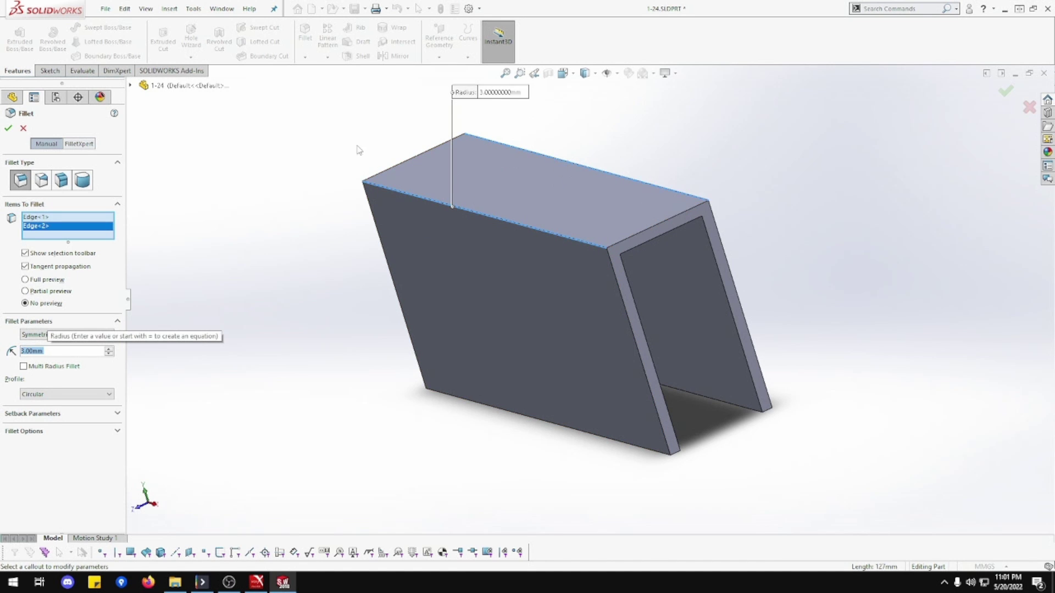
{"action": "left_click", "coordinate": [8, 130]}
Fillet the two long inner edges beneath the channel's top wall with a 1.5 mm radius.
{"action": "middle_click_drag", "start_coordinate": [264, 250], "coordinate": [214, 205]}
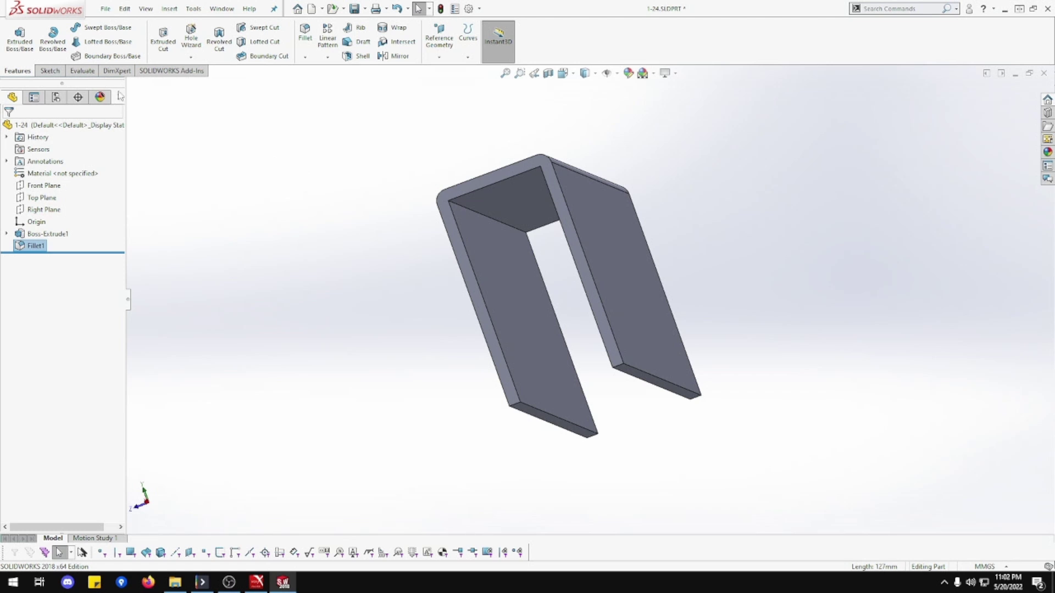
{"action": "left_click", "coordinate": [311, 36]}
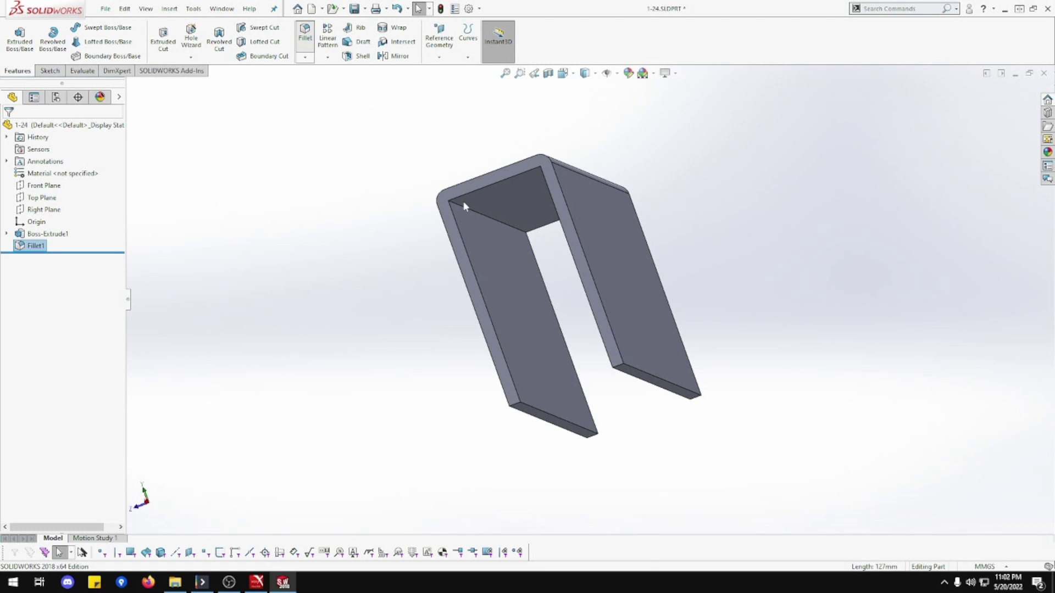
{"action": "left_click", "coordinate": [463, 206]}
{"action": "middle_click_drag", "start_coordinate": [463, 209], "coordinate": [566, 203]}
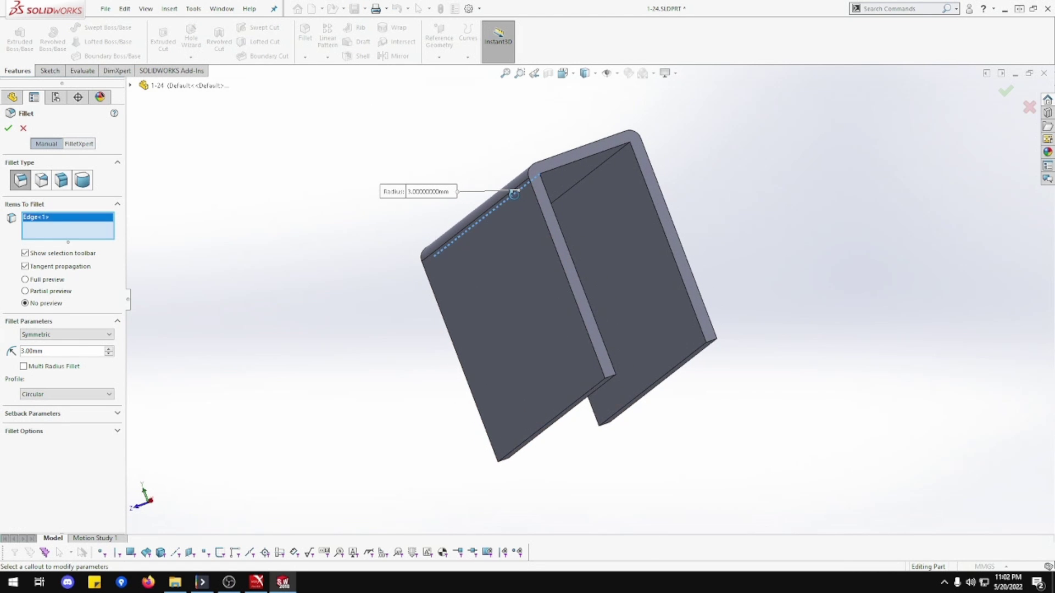
{"action": "left_click", "coordinate": [589, 181]}
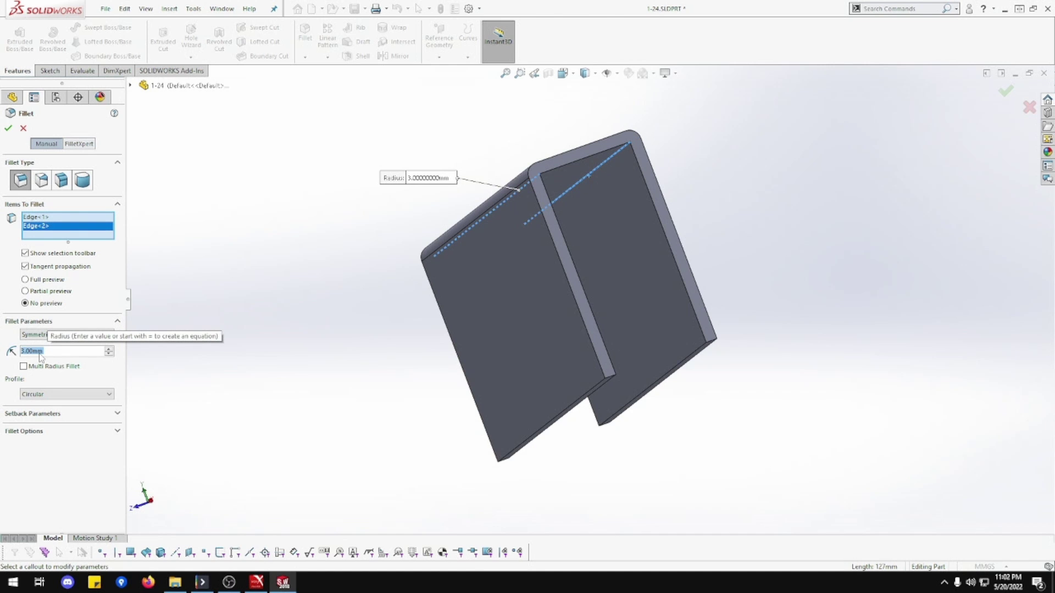
{"action": "type", "text": "1.5"}
{"action": "key", "text": "Return"}
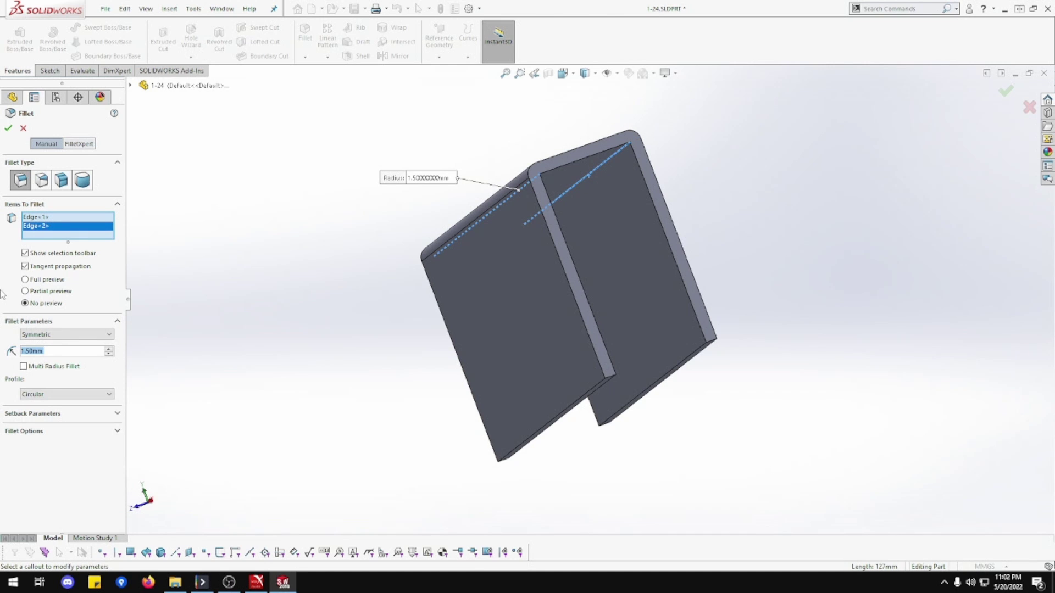
{"action": "left_click", "coordinate": [8, 128]}
Start a new sketch on the channel's flat top outer face.
{"action": "middle_click_drag", "start_coordinate": [318, 276], "coordinate": [290, 315]}
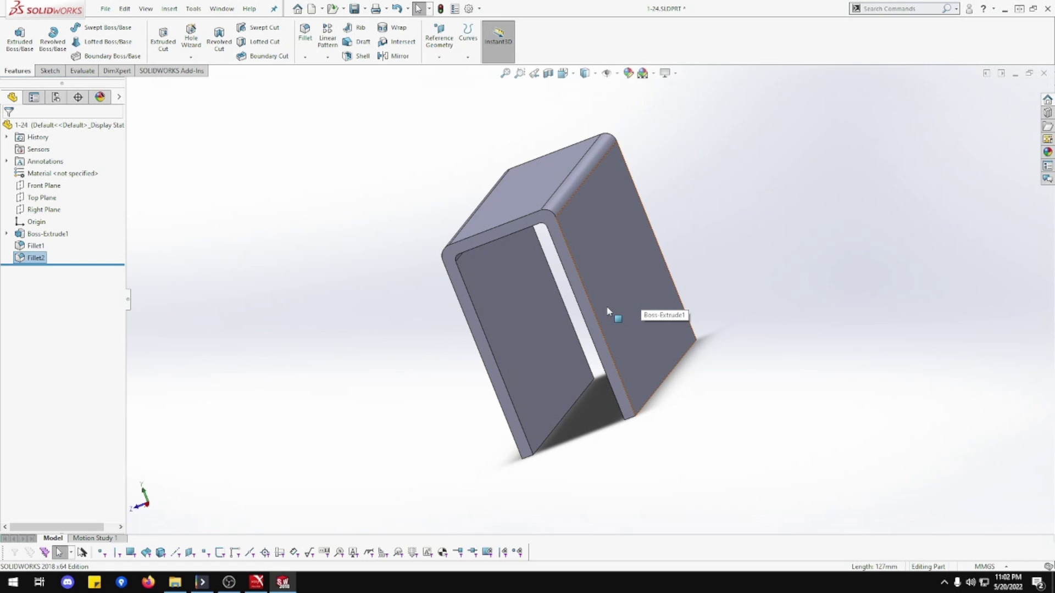
{"action": "middle_click_drag", "start_coordinate": [643, 301], "coordinate": [695, 299]}
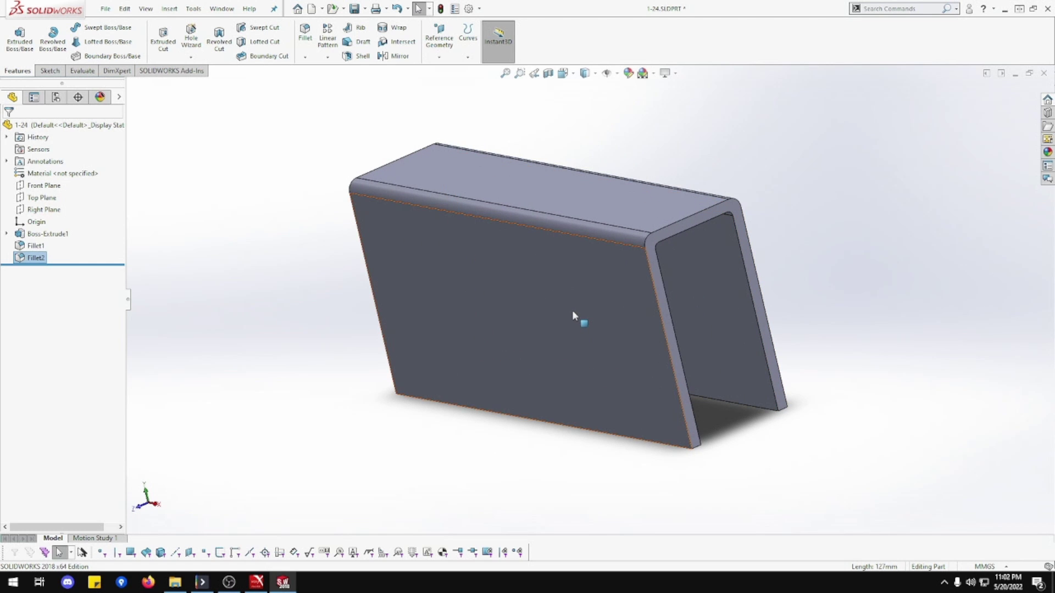
{"action": "right_click", "coordinate": [583, 212]}
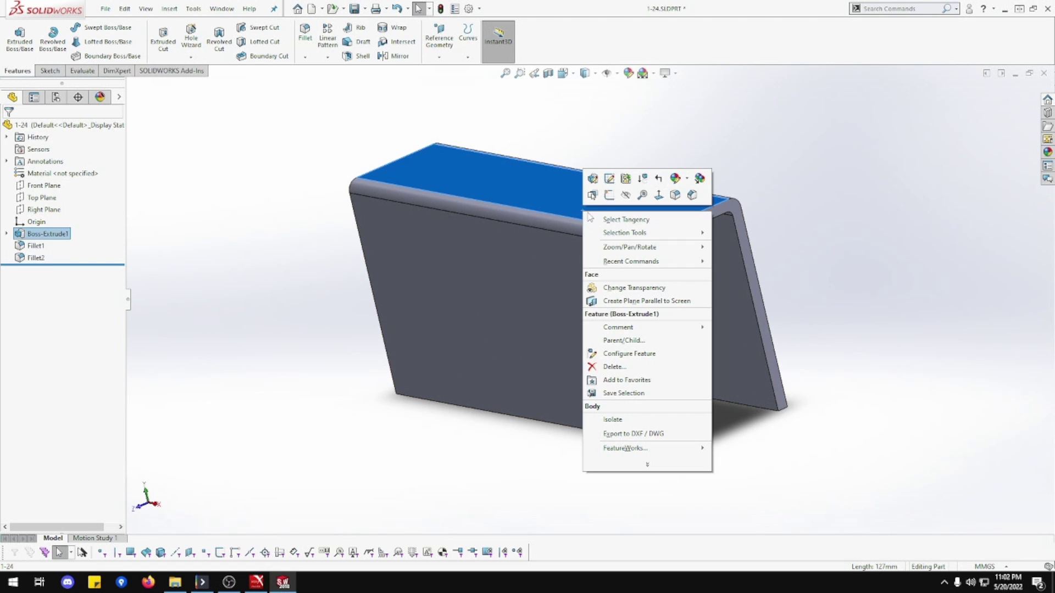
{"action": "left_click", "coordinate": [659, 195]}
{"action": "right_click", "coordinate": [589, 285]}
{"action": "left_click", "coordinate": [614, 265]}
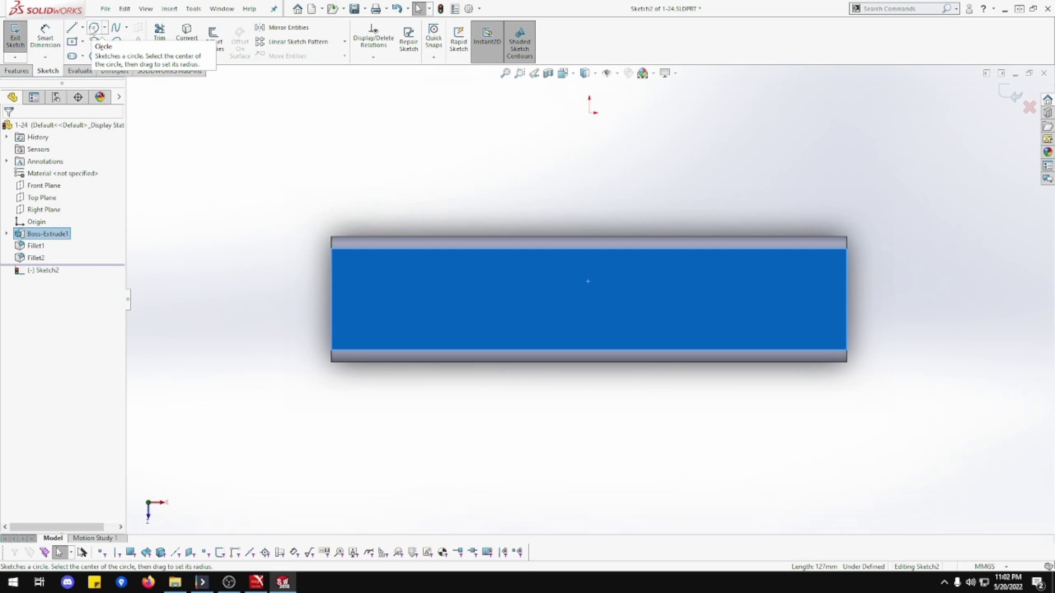
Sketch two circles near opposite ends of the top face, about 8.7 mm in diameter on the left and 10.9 mm on the right.
{"action": "left_click", "coordinate": [94, 27]}
{"action": "left_click", "coordinate": [435, 297]}
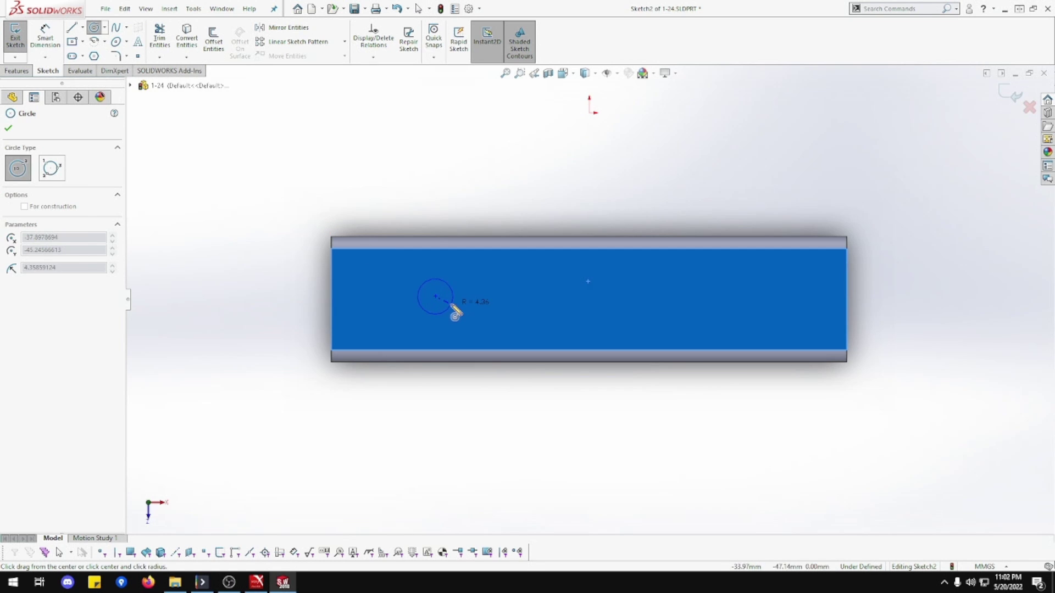
{"action": "left_click", "coordinate": [449, 309]}
{"action": "left_click", "coordinate": [789, 296]}
{"action": "left_click", "coordinate": [806, 314]}
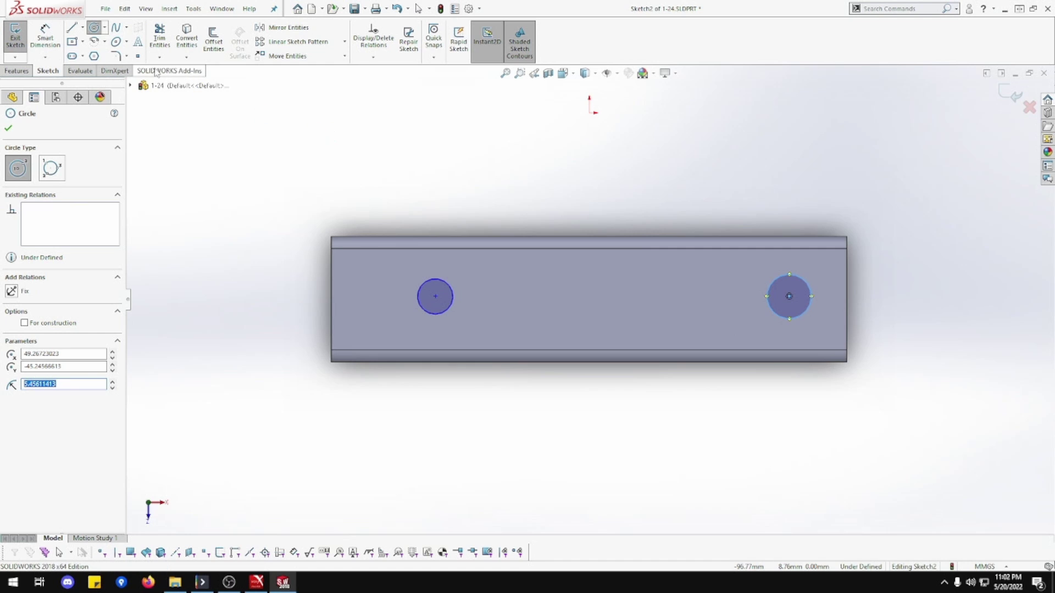
Dimension the left circle's diameter as 8 mm.
{"action": "left_click", "coordinate": [45, 46]}
{"action": "left_click", "coordinate": [422, 309]}
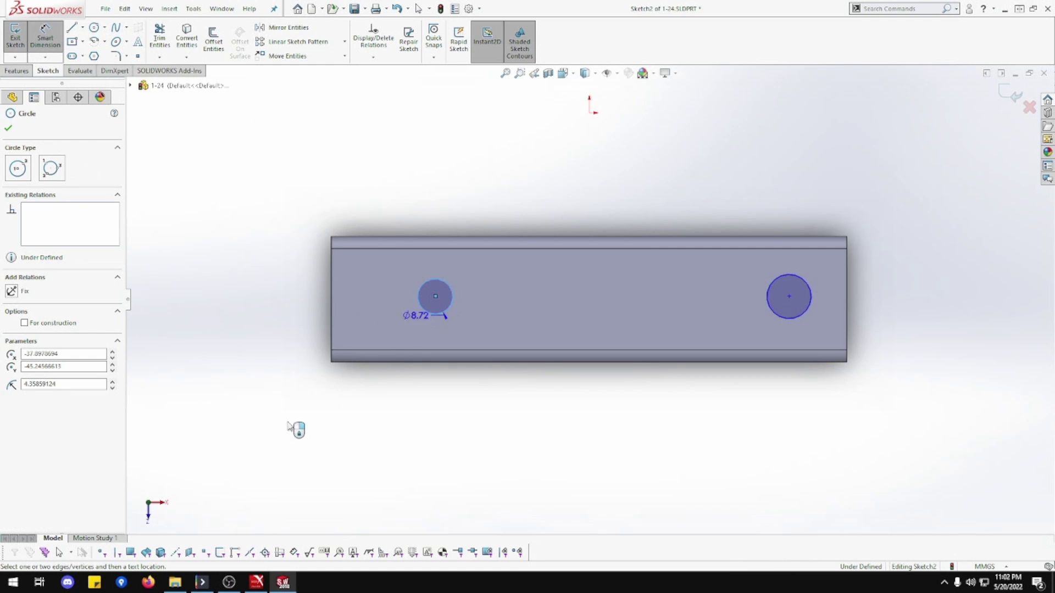
{"action": "left_click", "coordinate": [277, 422]}
{"action": "type", "text": "8.00mm"}
{"action": "key", "text": "Return"}
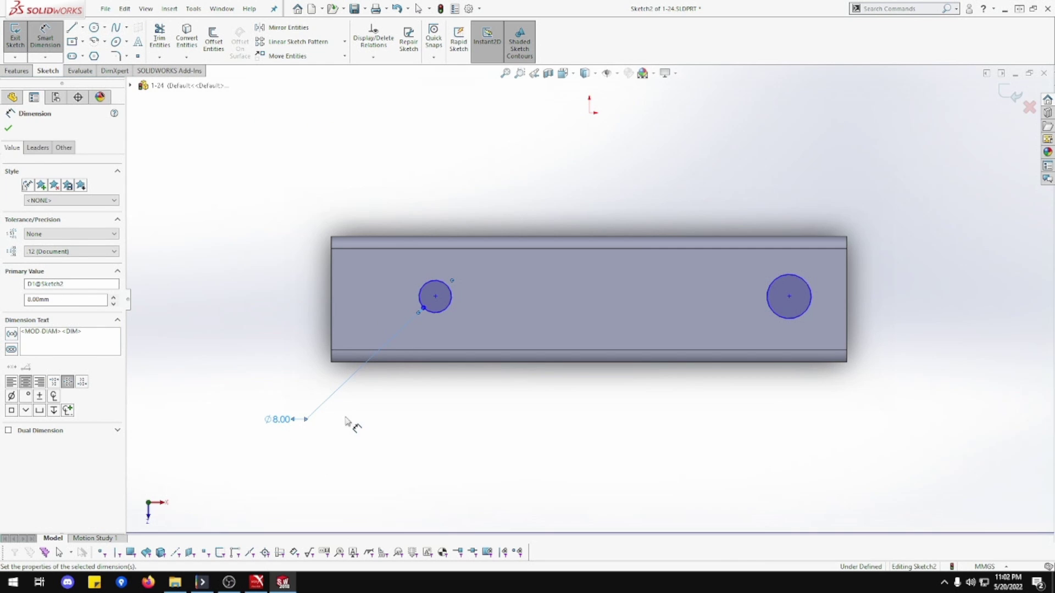
{"action": "key", "text": "Escape"}
Apply an Equal relation between the two circles.
{"action": "left_click", "coordinate": [443, 309]}
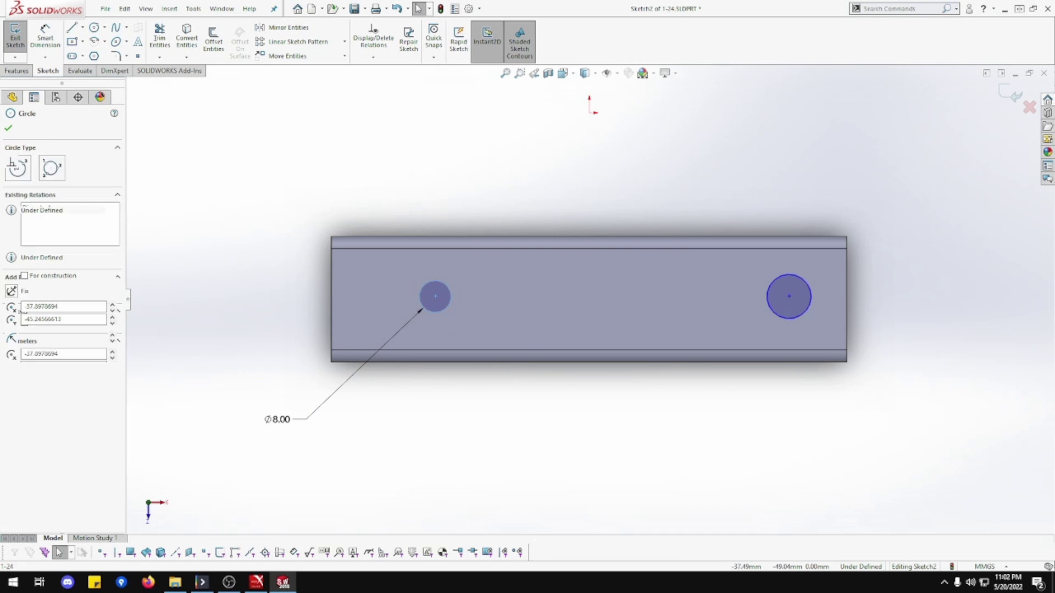
{"action": "left_click", "coordinate": [780, 318], "text": "ctrl"}
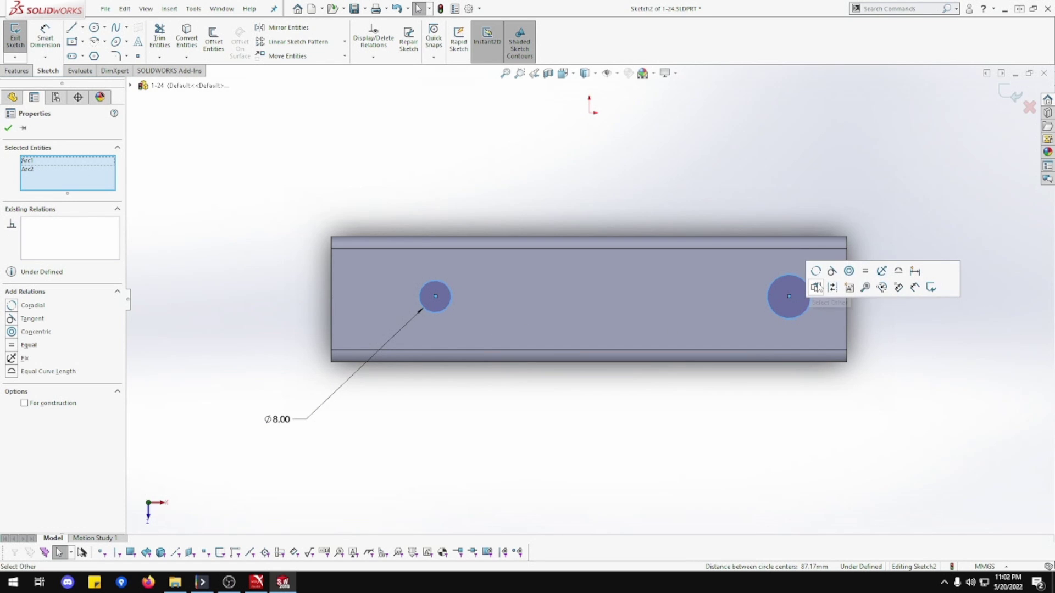
{"action": "left_click", "coordinate": [865, 272]}
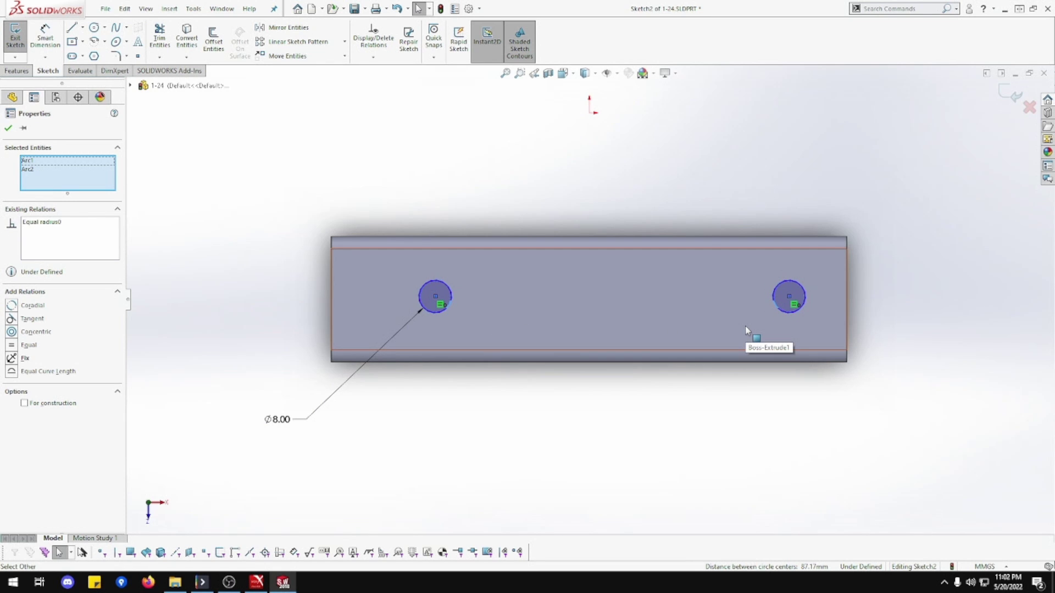
Dimension the horizontal distance between the two circle centres as 88 mm.
{"action": "left_click", "coordinate": [45, 38]}
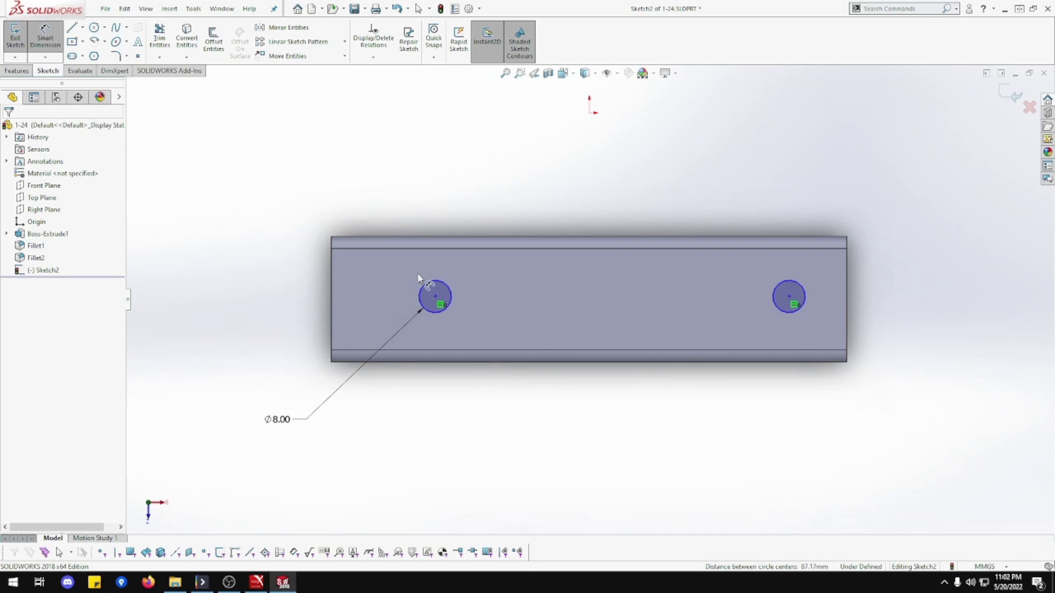
{"action": "left_click", "coordinate": [435, 296]}
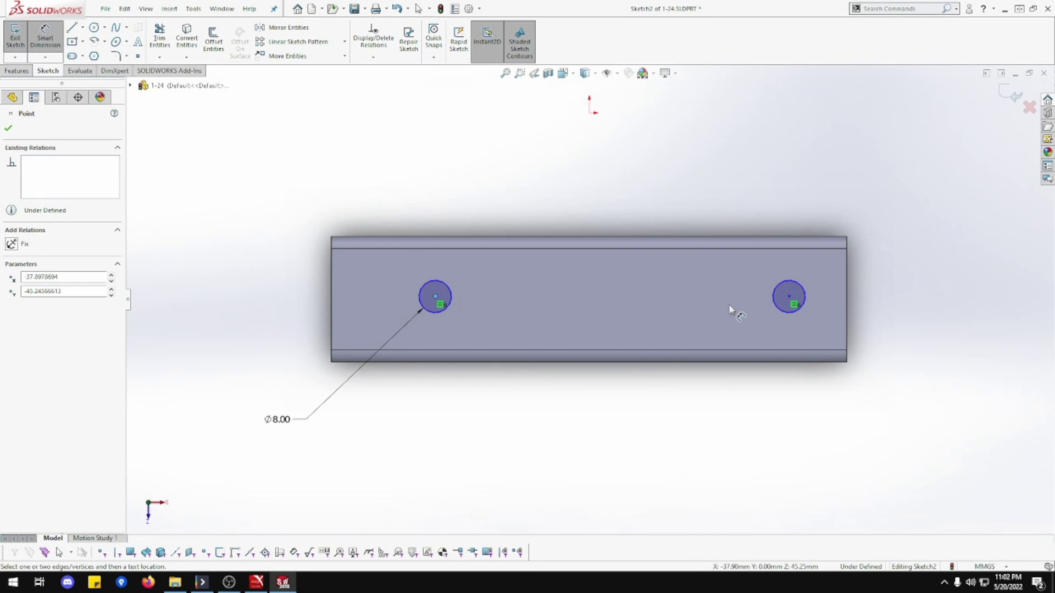
{"action": "left_click", "coordinate": [790, 297]}
{"action": "left_click", "coordinate": [633, 415]}
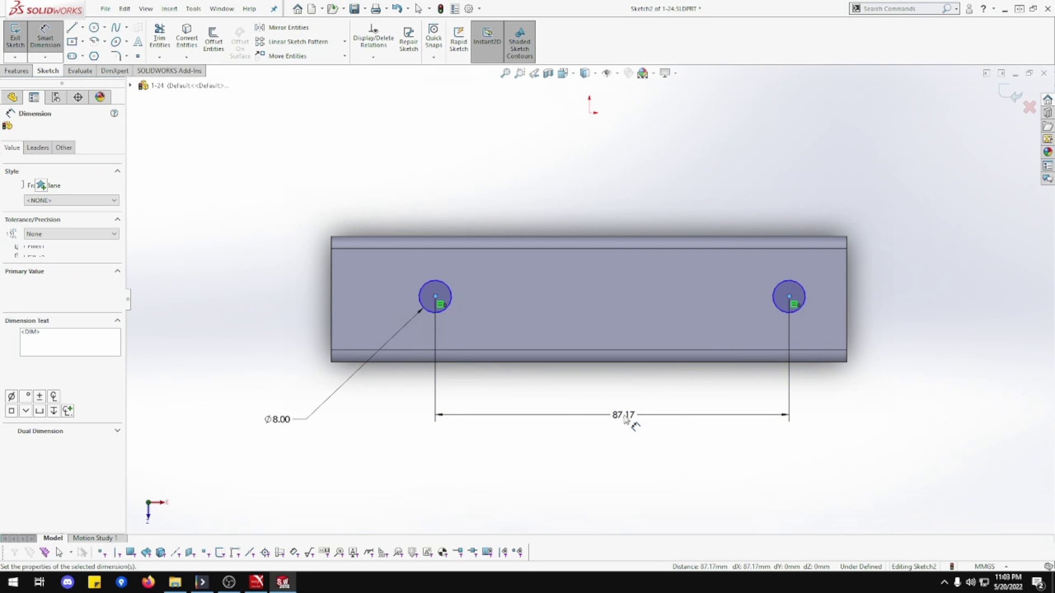
{"action": "type", "text": "88"}
{"action": "key", "text": "Return"}
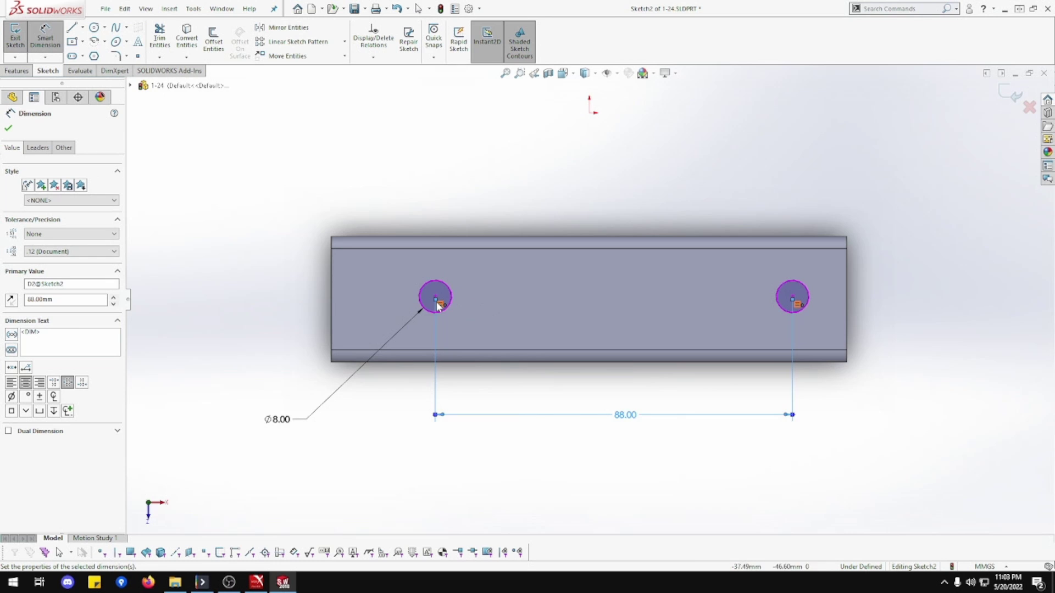
Dimension the left circle's centre 19.5 mm from the left end edge of the top face.
{"action": "left_click", "coordinate": [435, 298]}
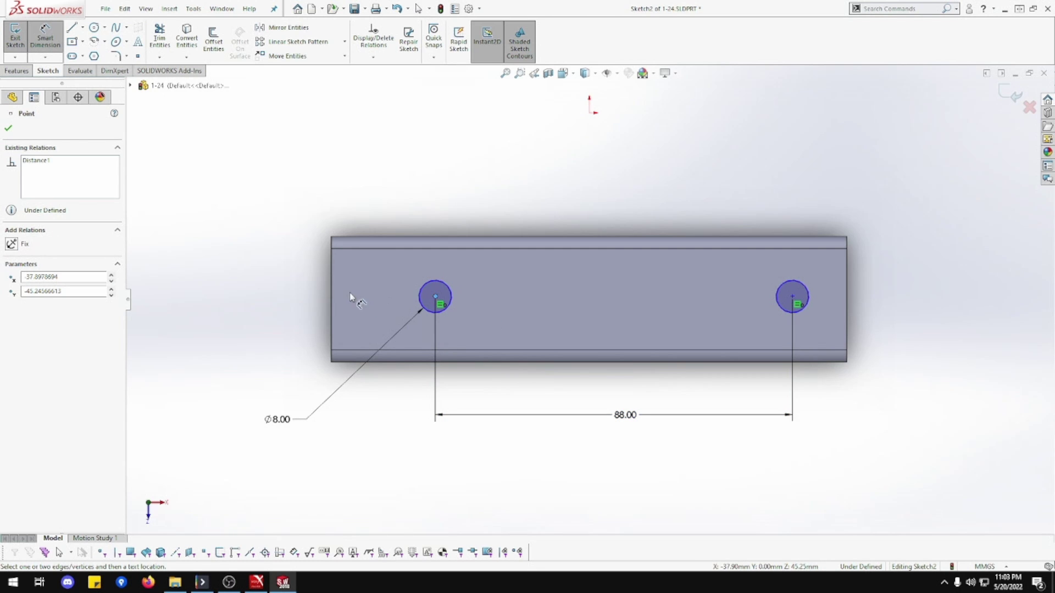
{"action": "left_click", "coordinate": [332, 297]}
{"action": "left_click", "coordinate": [364, 181]}
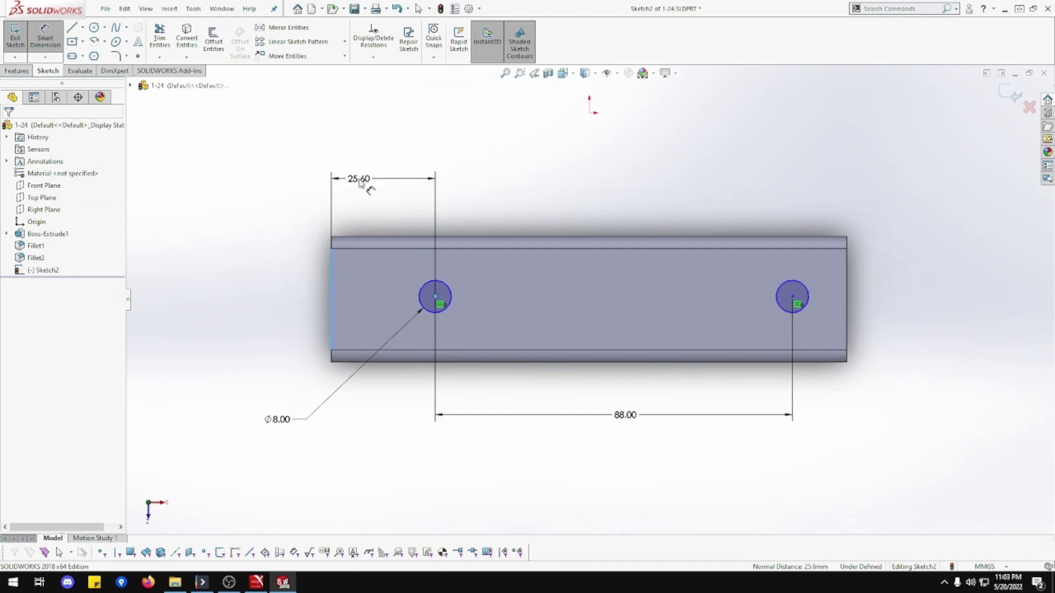
{"action": "type", "text": "19.5"}
{"action": "key", "text": "Return"}
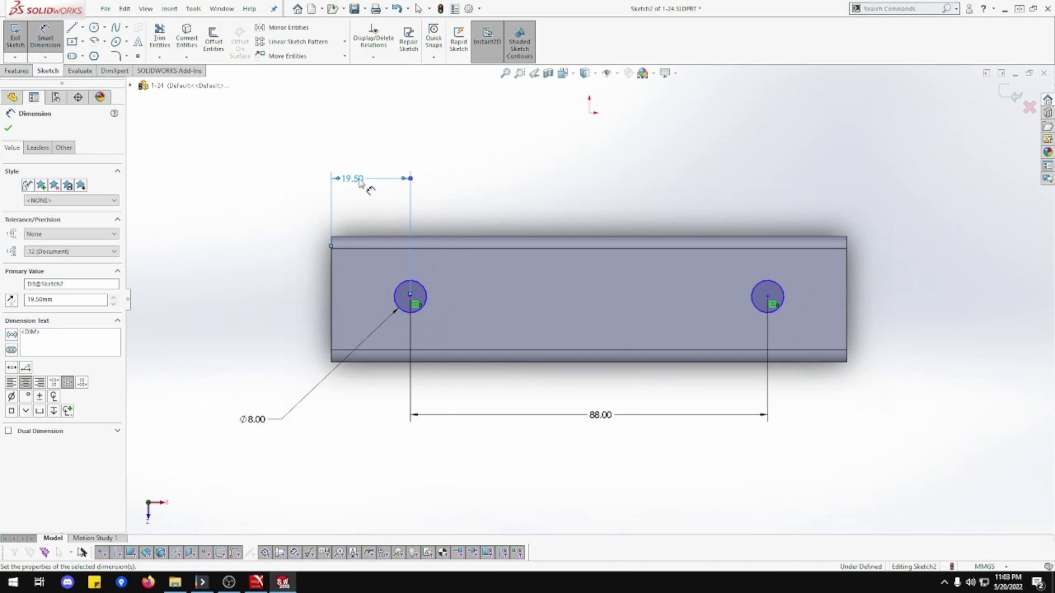
{"action": "key", "text": "Escape"}
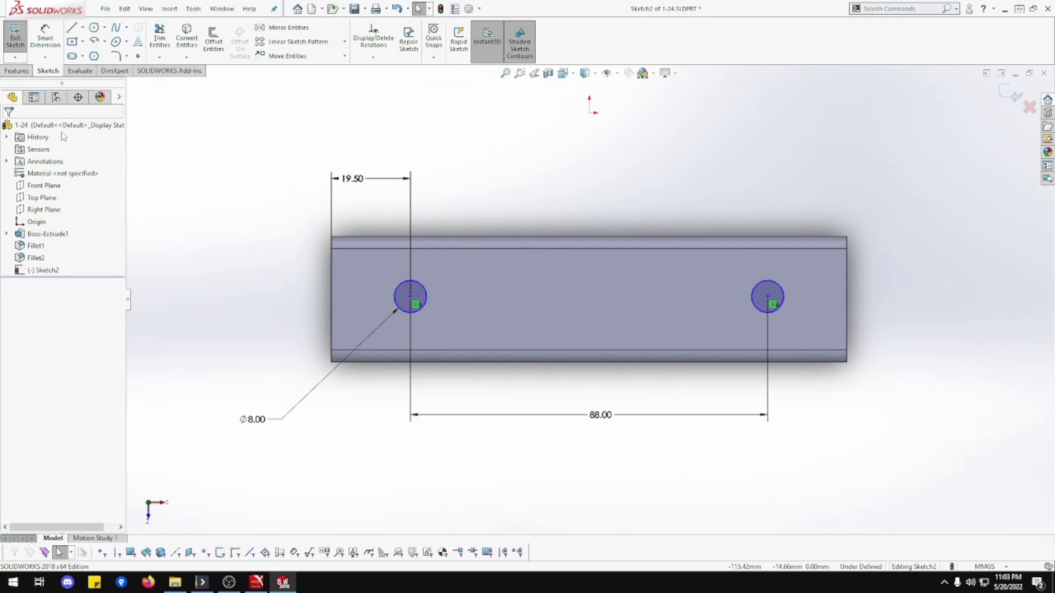
Dimension the left circle's centre 15.5 mm from the upper long edge of the top face.
{"action": "left_click", "coordinate": [45, 56]}
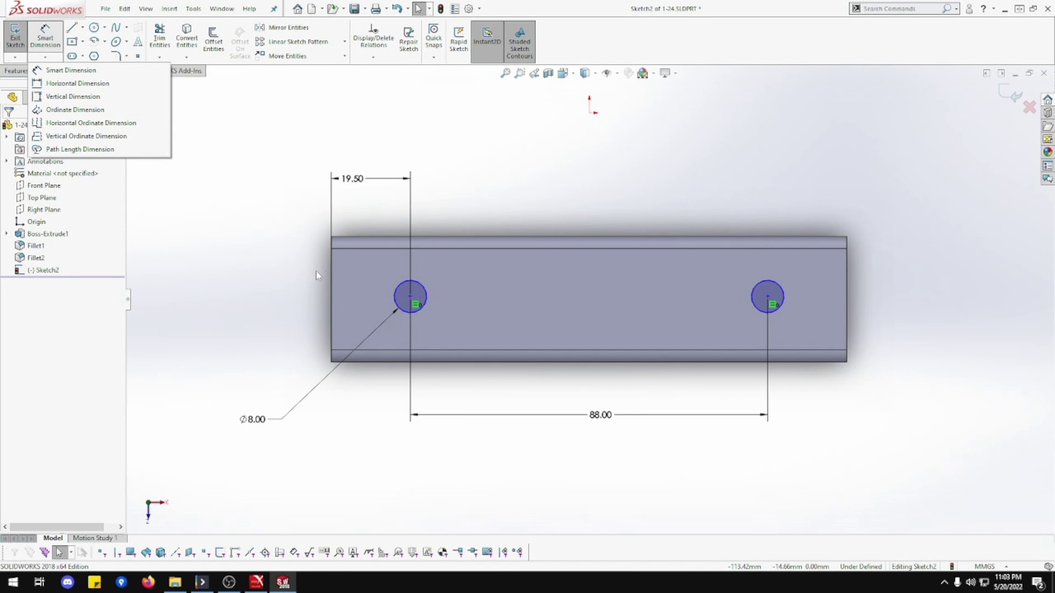
{"action": "left_click", "coordinate": [45, 40]}
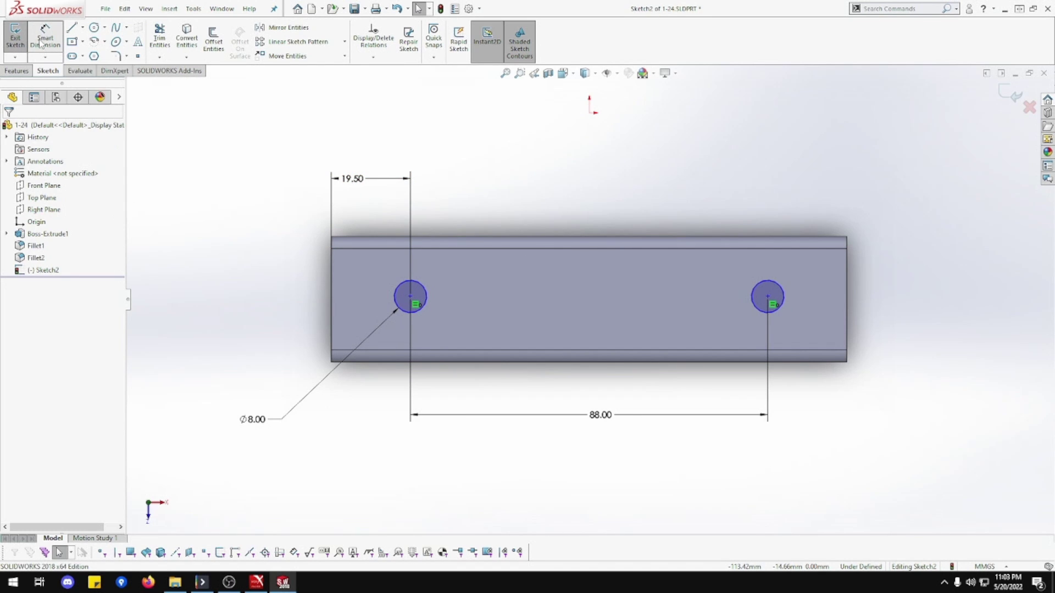
{"action": "left_click", "coordinate": [411, 297]}
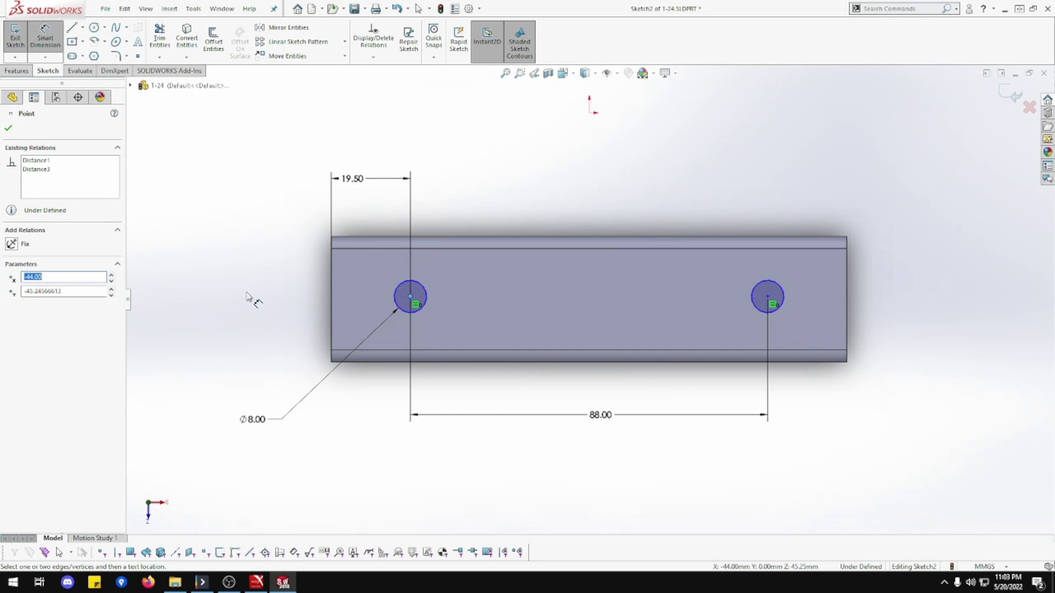
{"action": "left_click", "coordinate": [420, 237]}
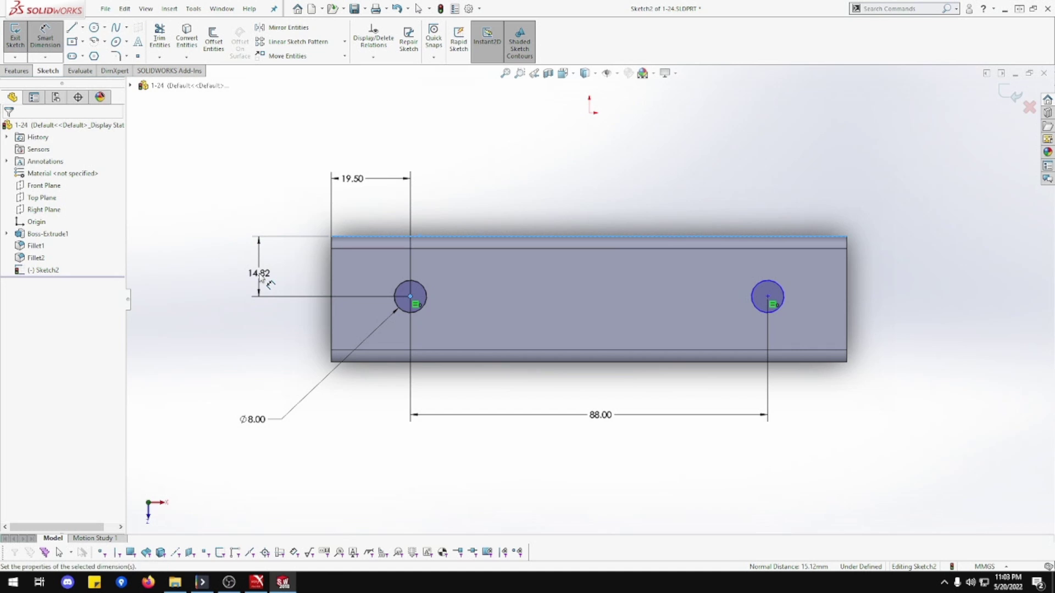
{"action": "left_click", "coordinate": [262, 280]}
{"action": "type", "text": "15.5"}
{"action": "key", "text": "Return"}
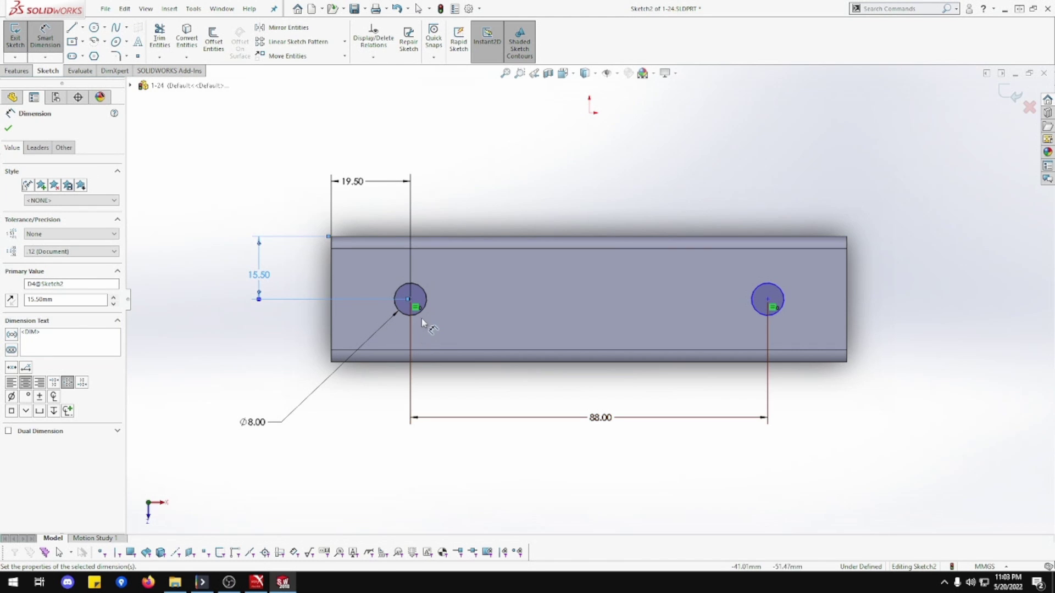
Check the distance from the left circle's centre to the lower long edge without placing a dimension.
{"action": "left_click", "coordinate": [409, 299]}
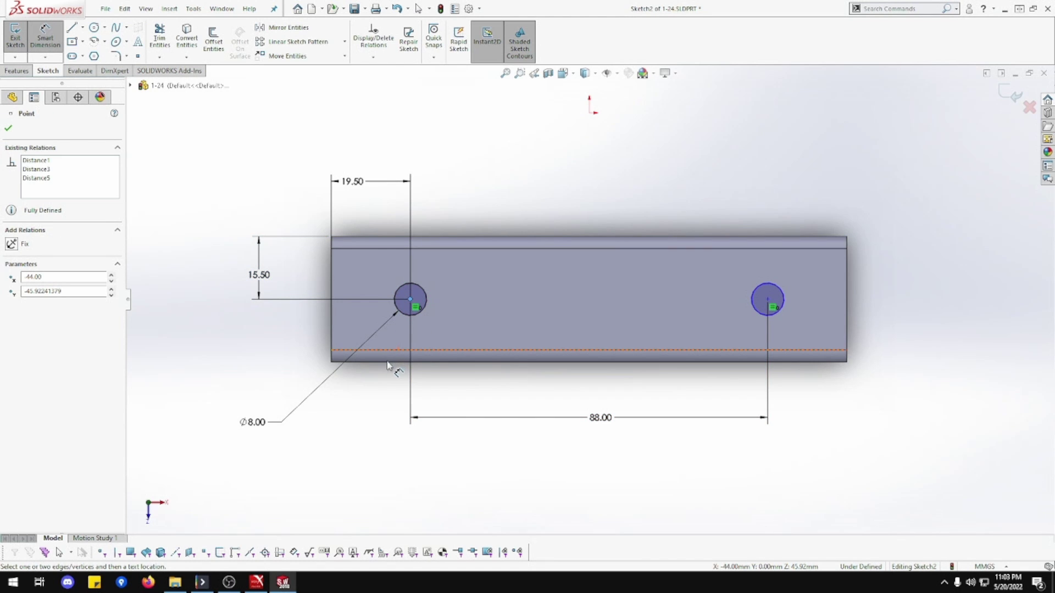
{"action": "left_click", "coordinate": [396, 362]}
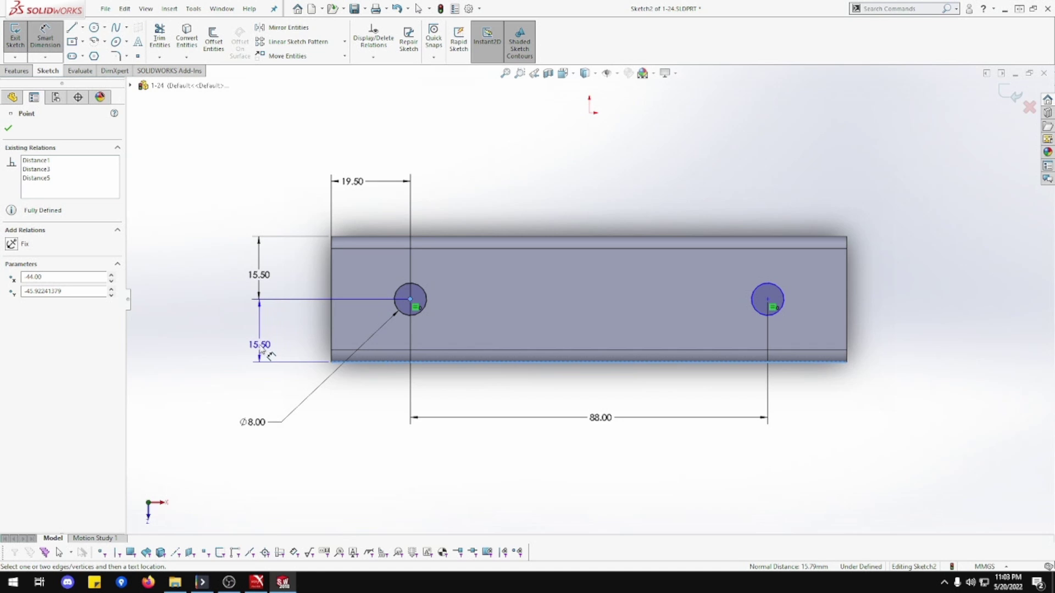
{"action": "key", "text": "Escape"}
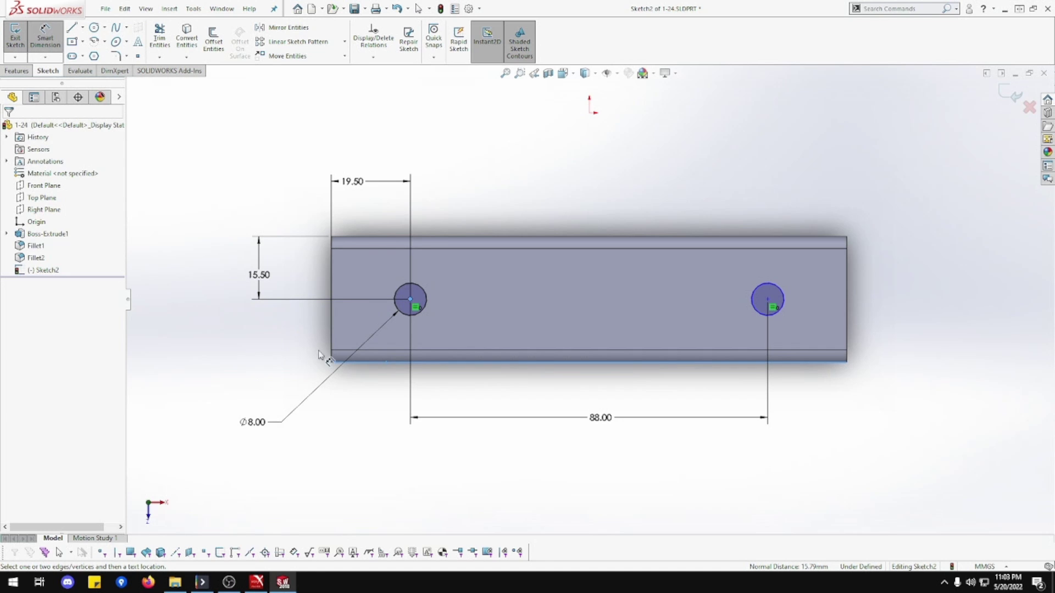
{"action": "key", "text": "Escape"}
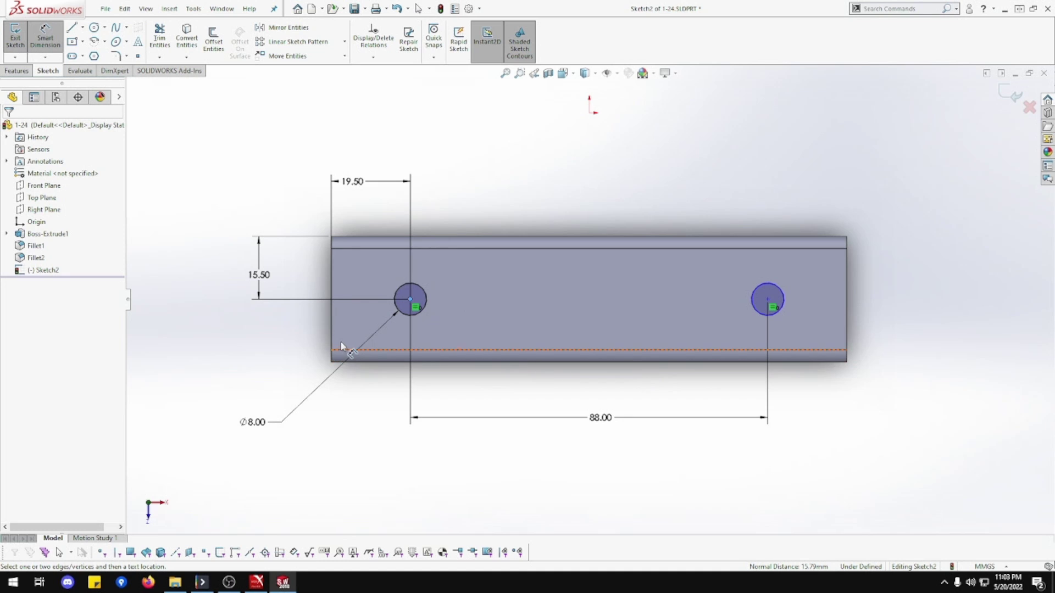
Cut the two circles through the channel's top wall with an Extruded Cut.
{"action": "left_click", "coordinate": [17, 72]}
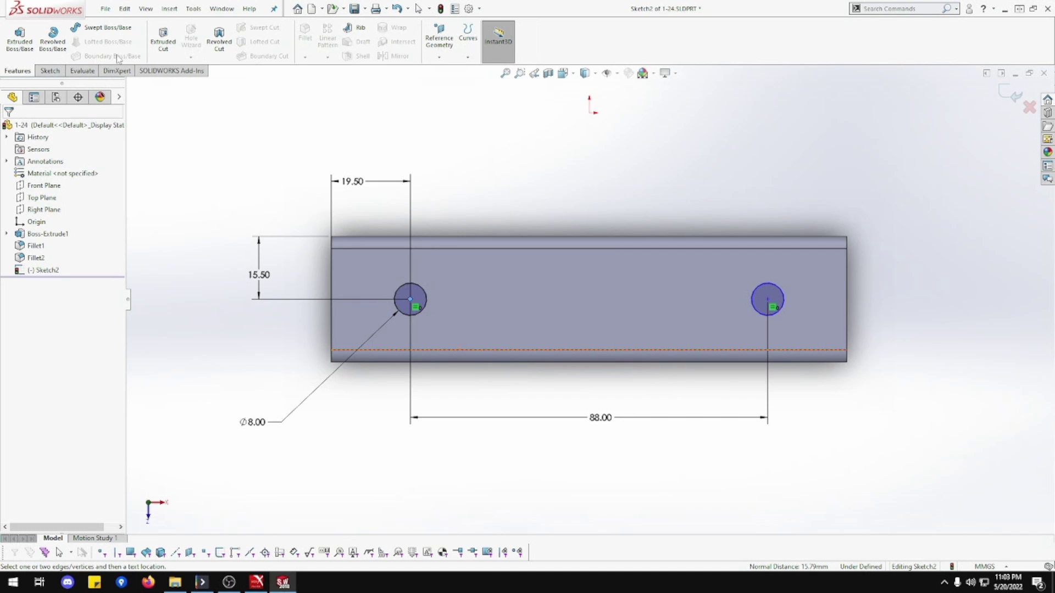
{"action": "left_click", "coordinate": [163, 38]}
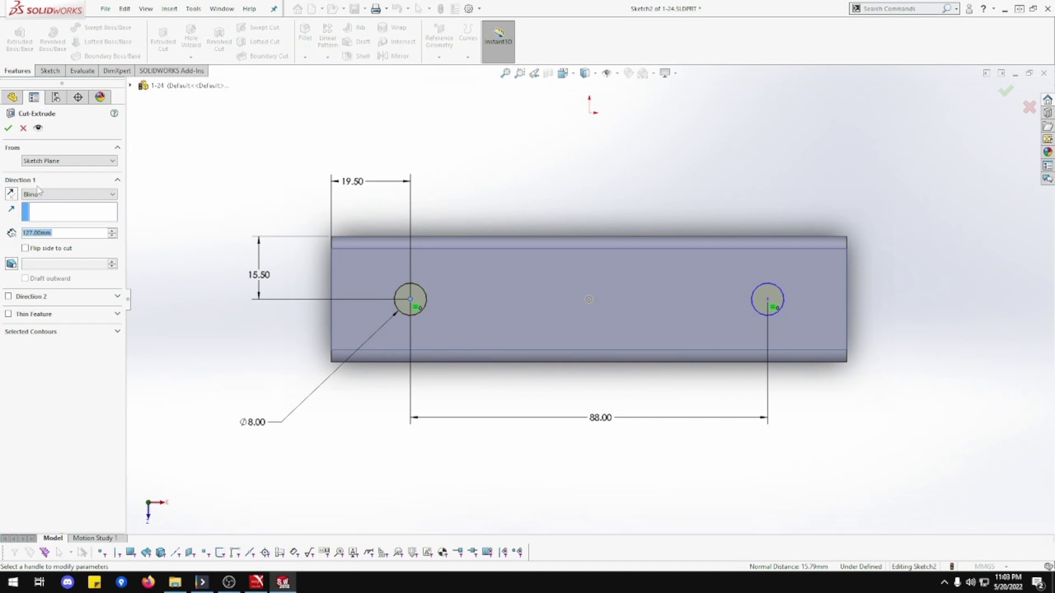
{"action": "left_click", "coordinate": [37, 194]}
{"action": "left_click", "coordinate": [37, 201]}
{"action": "left_click", "coordinate": [8, 129]}
{"action": "middle_click_drag", "start_coordinate": [478, 370], "coordinate": [617, 307]}
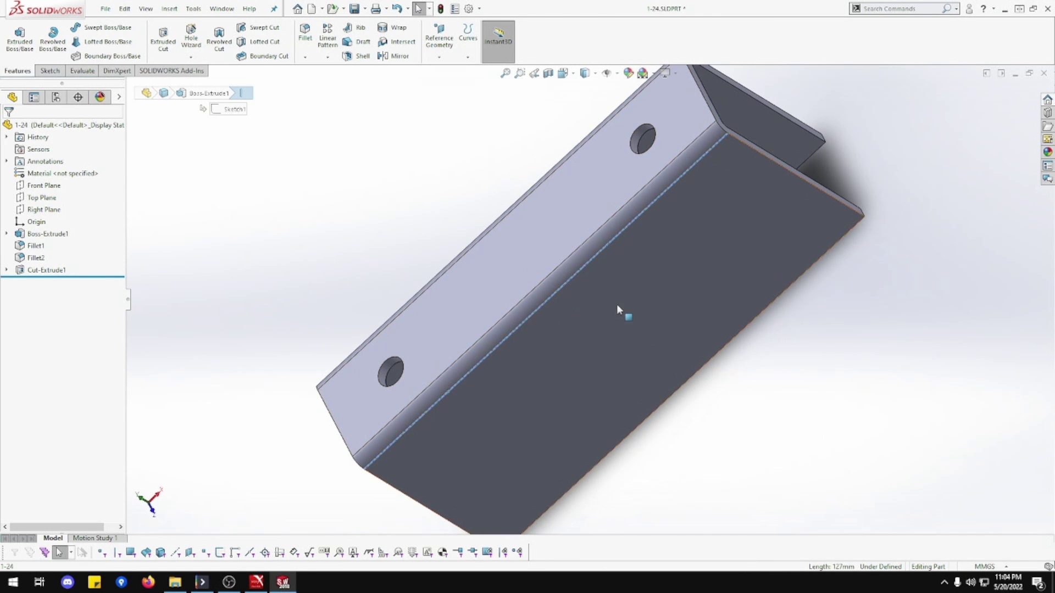
{"action": "left_click", "coordinate": [616, 304]}
{"action": "right_click", "coordinate": [692, 285]}
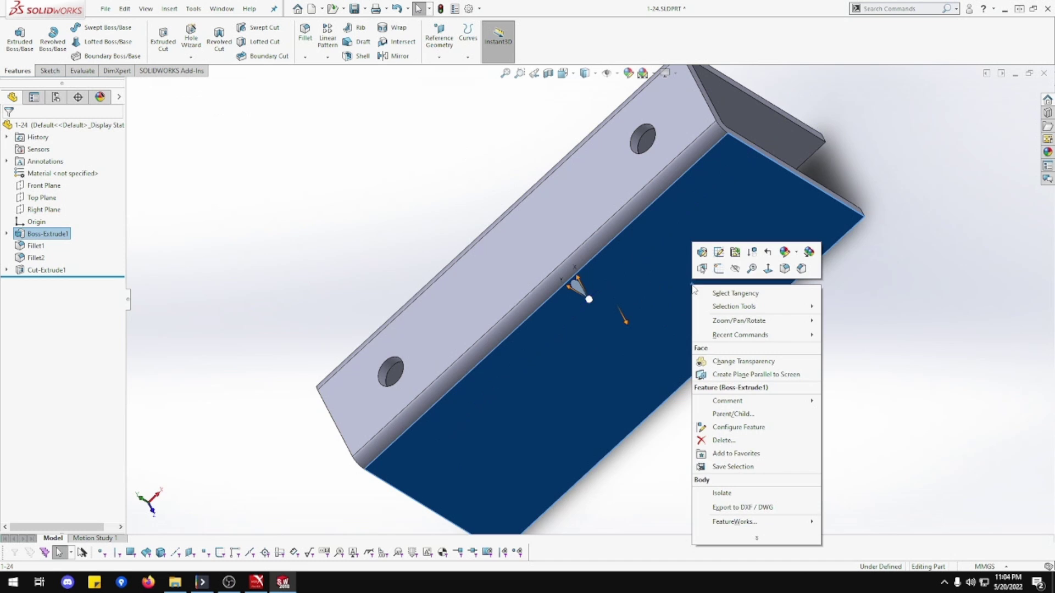
{"action": "left_click", "coordinate": [768, 268]}
{"action": "right_click", "coordinate": [614, 317]}
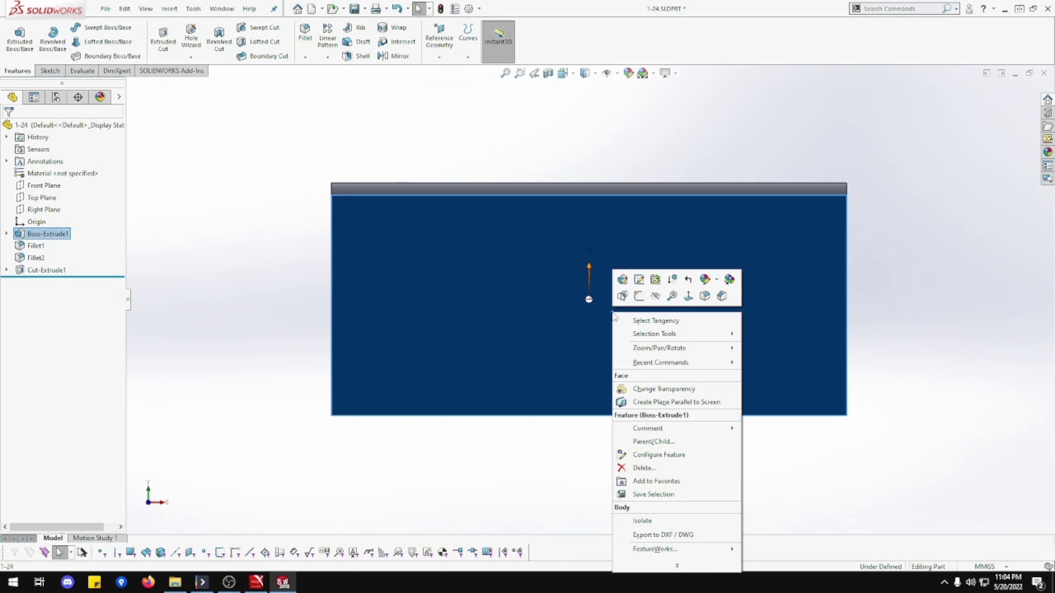
{"action": "left_click", "coordinate": [638, 296]}
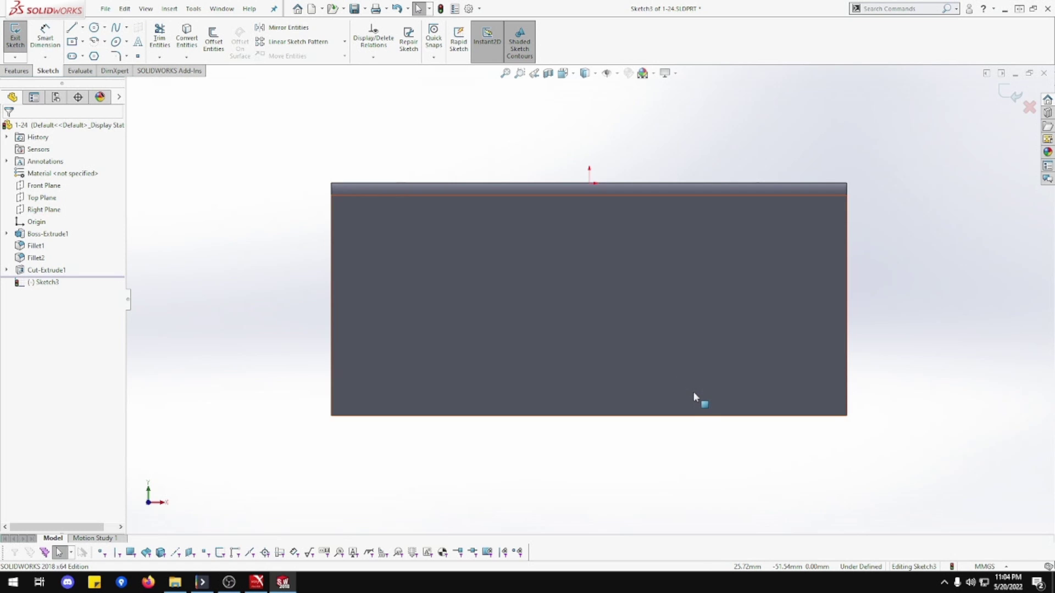
{"action": "left_click", "coordinate": [20, 48]}
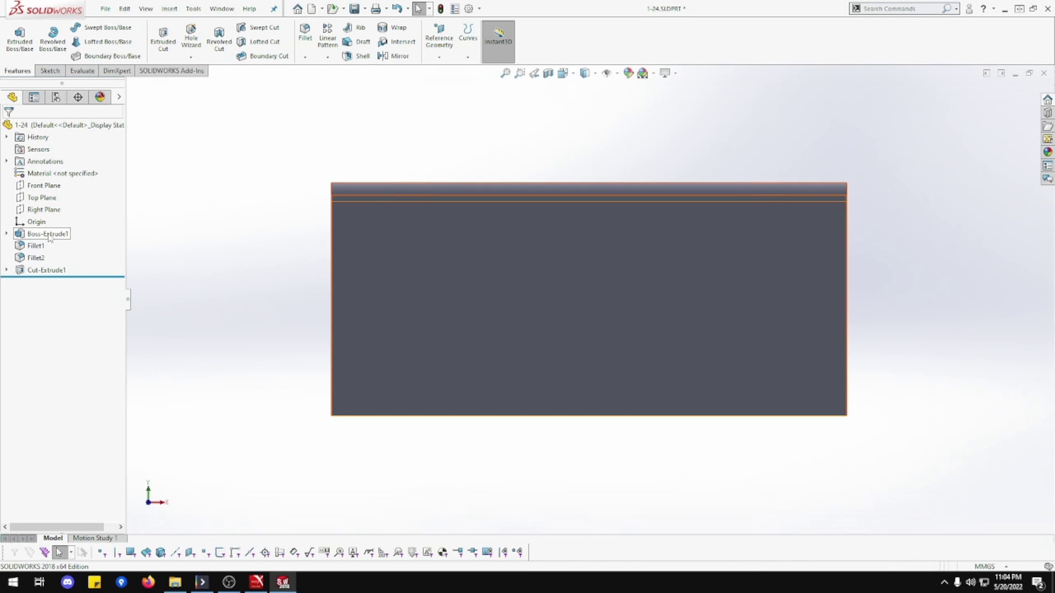
Open the channel's base profile sketch under the boss extrusion for editing, viewed face-on.
{"action": "left_click", "coordinate": [7, 235]}
{"action": "left_click", "coordinate": [42, 246]}
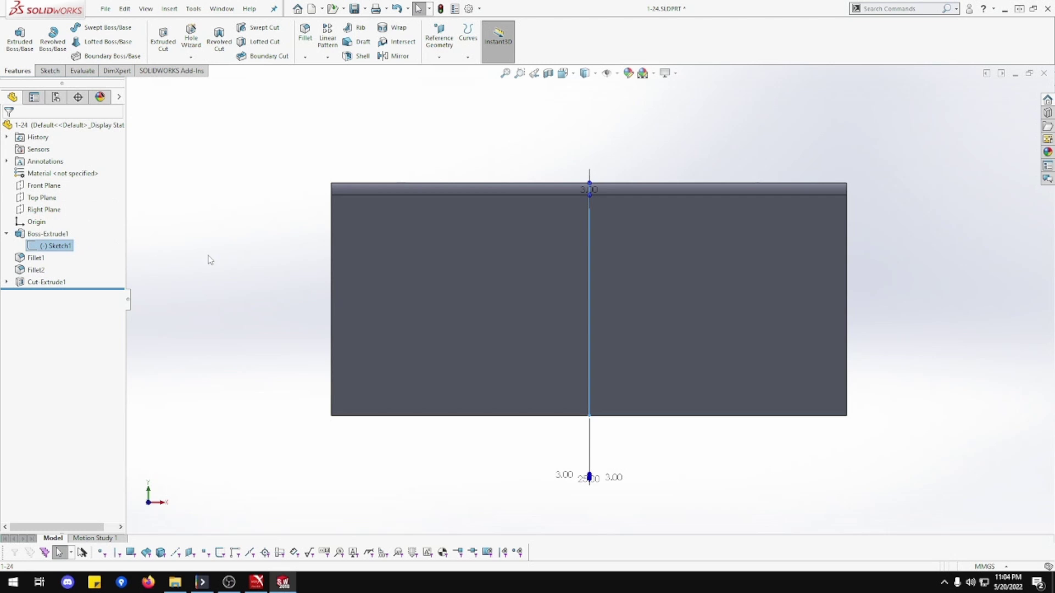
{"action": "left_click", "coordinate": [67, 246]}
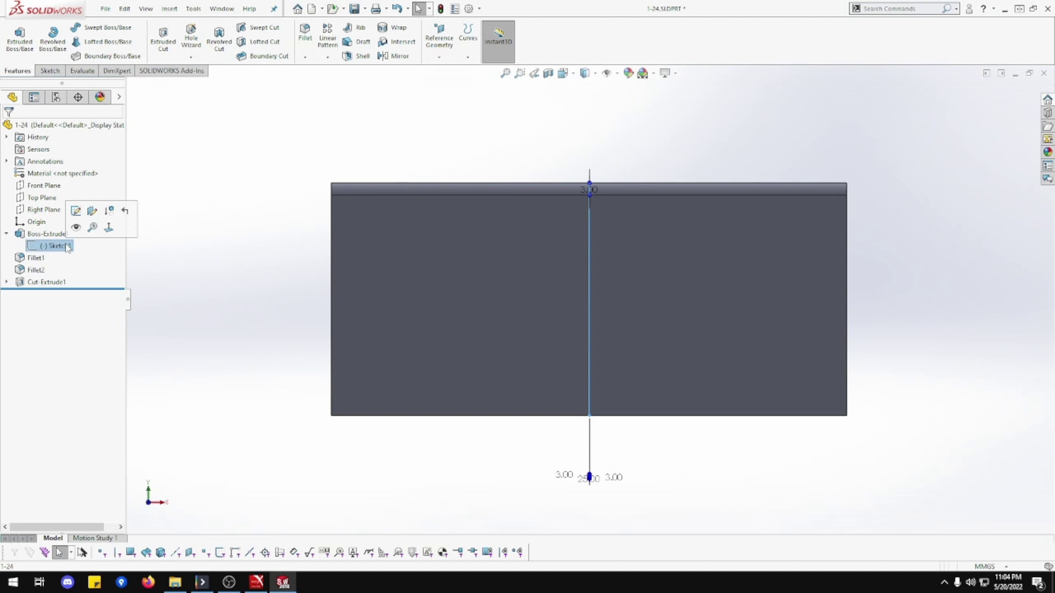
{"action": "left_click", "coordinate": [39, 252]}
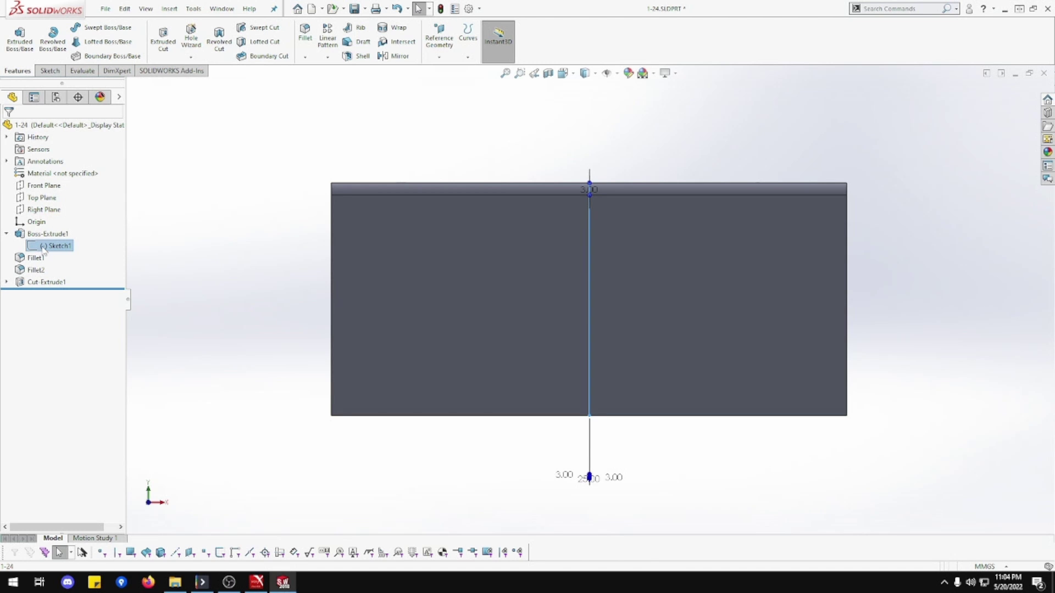
{"action": "right_click", "coordinate": [43, 248]}
{"action": "left_click", "coordinate": [81, 229]}
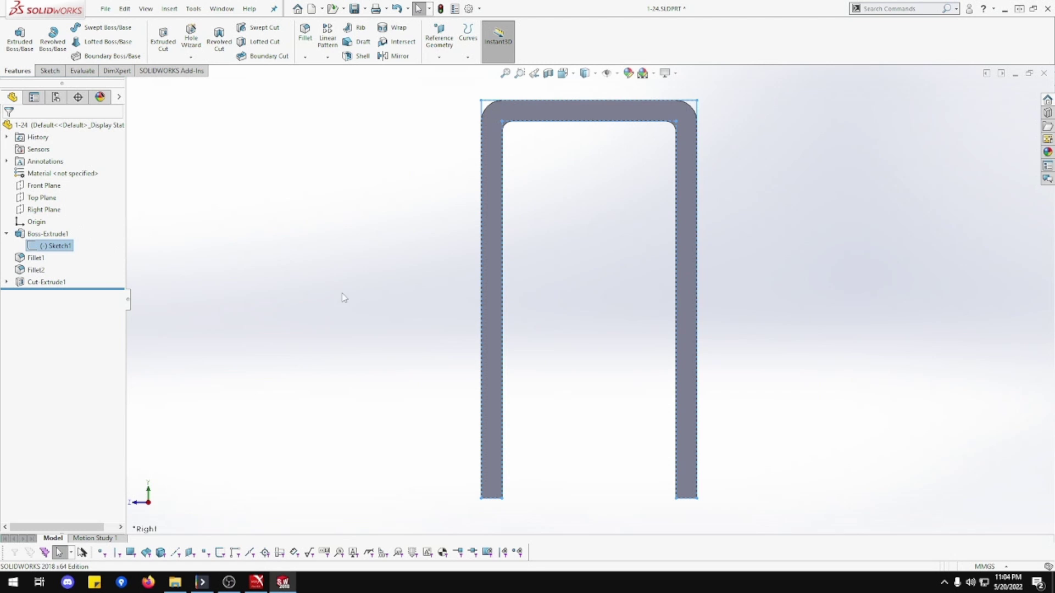
{"action": "right_click", "coordinate": [70, 249]}
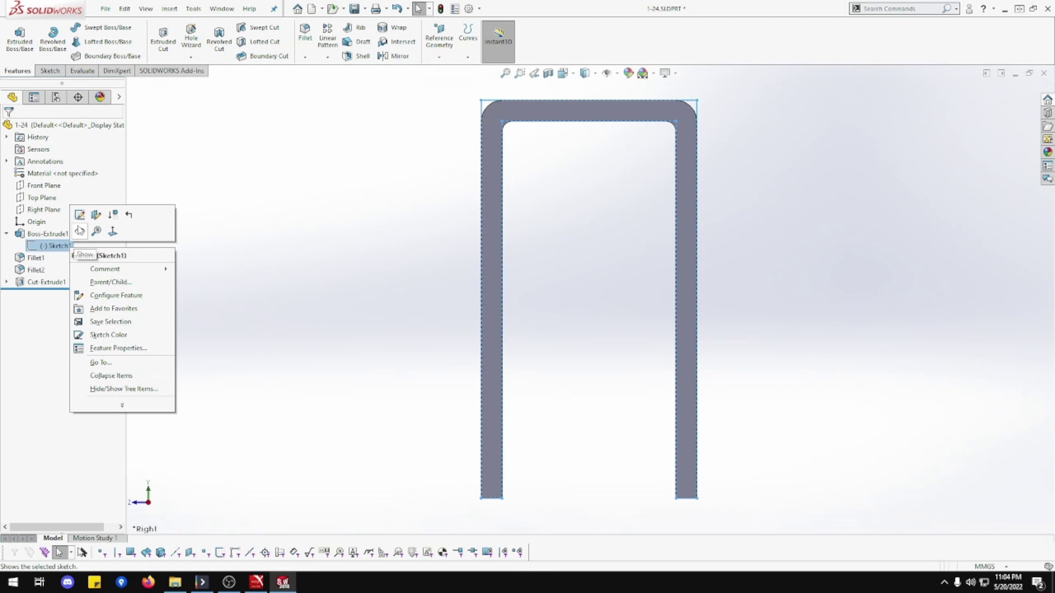
{"action": "left_click", "coordinate": [78, 215]}
Dimension the profile's overall height from top line to leg end as 76+13 mm and exit the sketch.
{"action": "scroll", "coordinate": [305, 273], "scroll_direction": "down", "scroll_amount": 2}
{"action": "scroll", "coordinate": [340, 274], "scroll_direction": "up", "scroll_amount": 6}
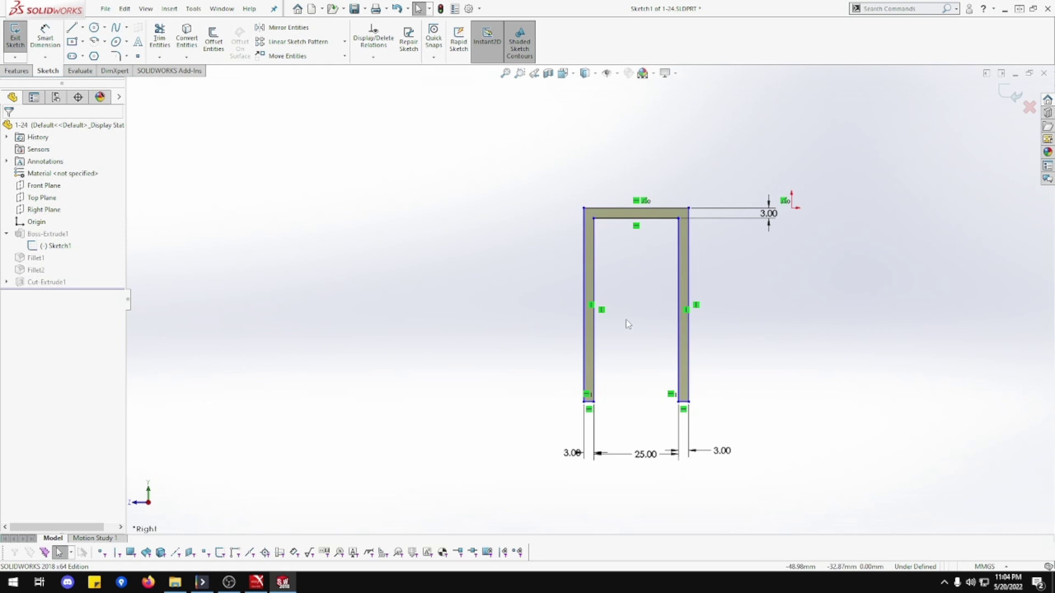
{"action": "left_click", "coordinate": [82, 56]}
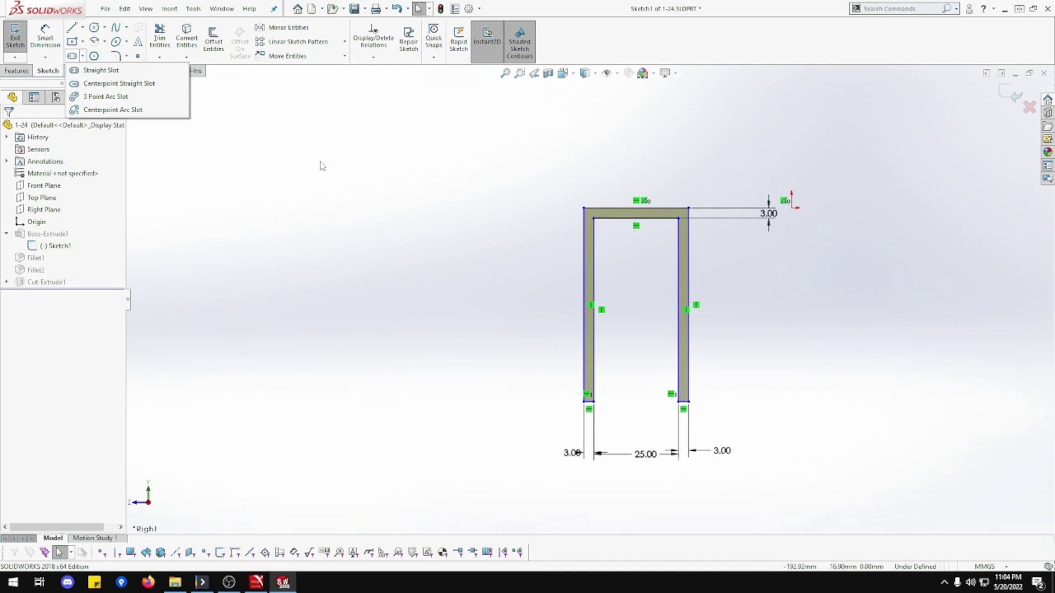
{"action": "left_click", "coordinate": [46, 37]}
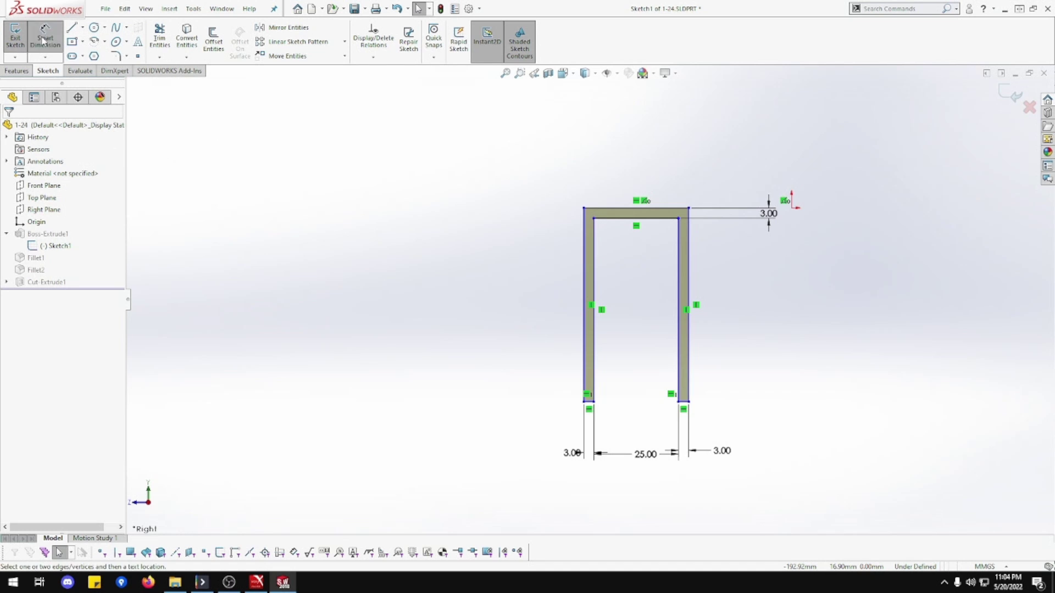
{"action": "left_click", "coordinate": [601, 209]}
{"action": "left_click", "coordinate": [589, 401]}
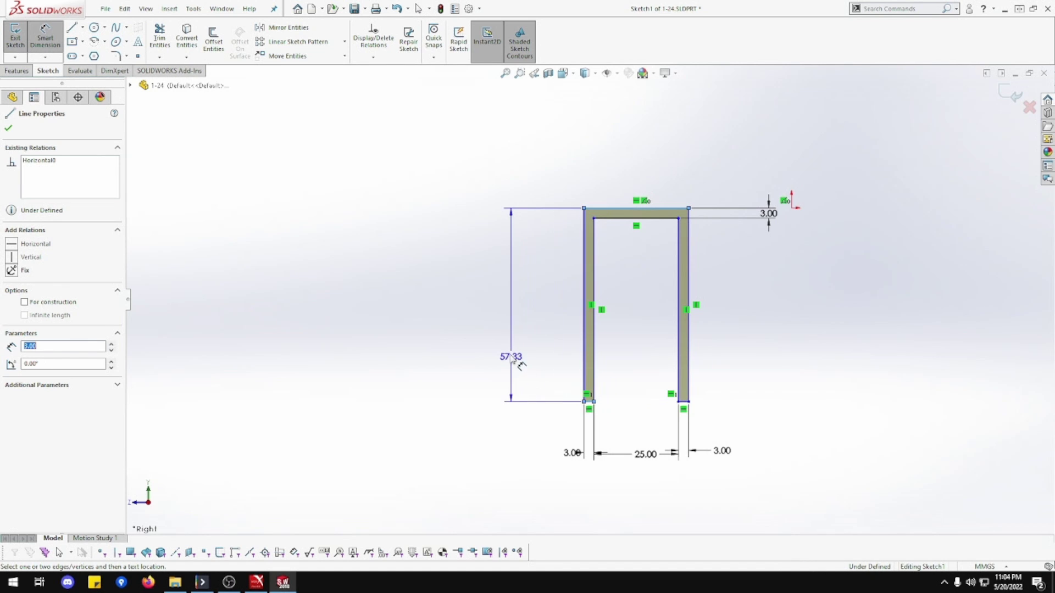
{"action": "left_click", "coordinate": [473, 339]}
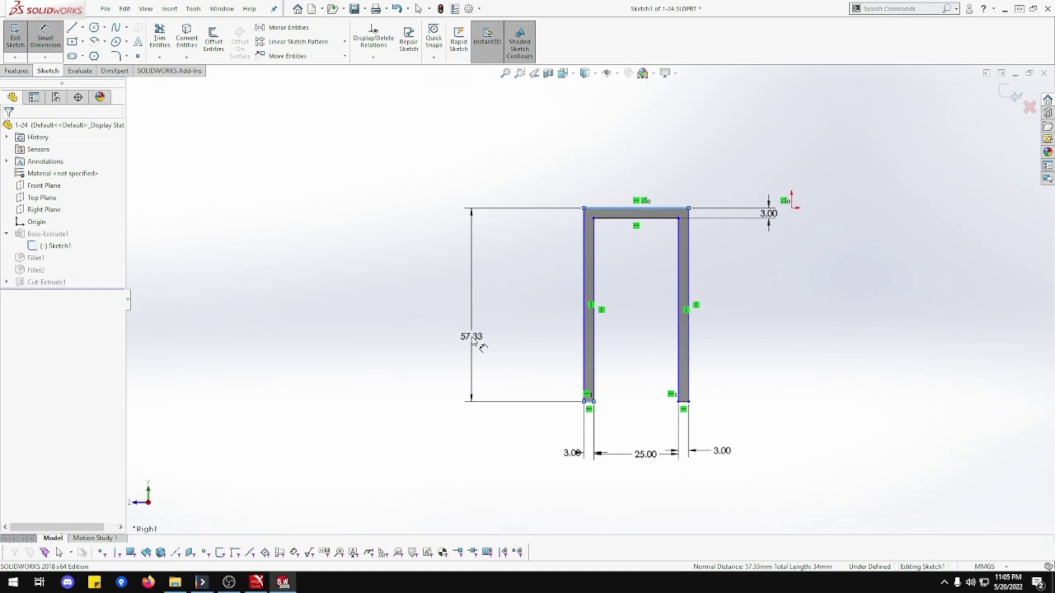
{"action": "type", "text": "76+"}
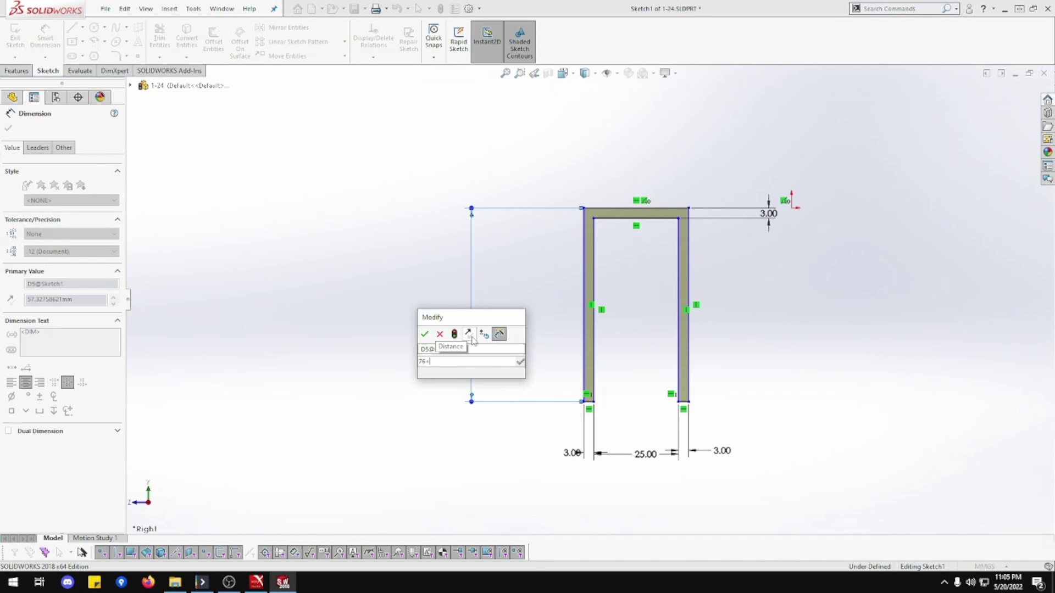
{"action": "type", "text": "13"}
{"action": "key", "text": "Return"}
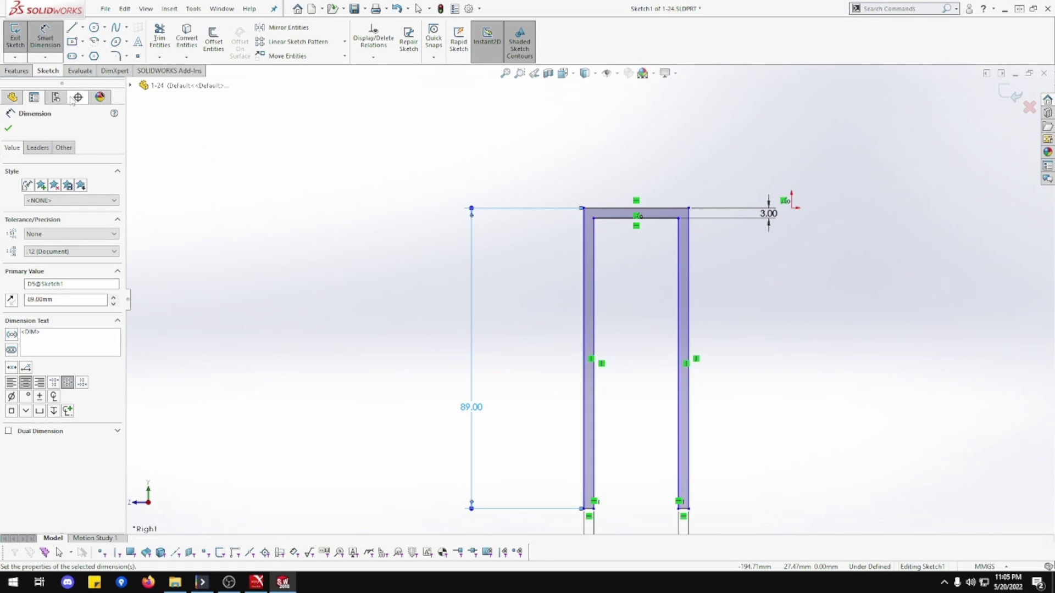
{"action": "left_click", "coordinate": [9, 128]}
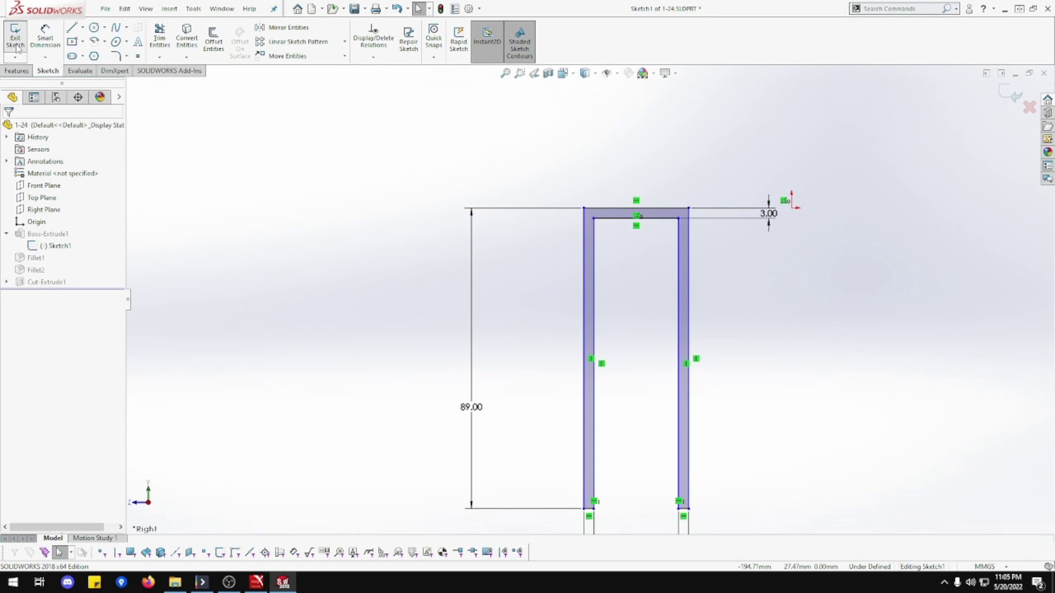
{"action": "left_click", "coordinate": [15, 37]}
Start a new sketch on the channel's large outer side face, viewed normal to it.
{"action": "middle_click_drag", "start_coordinate": [293, 245], "coordinate": [342, 252]}
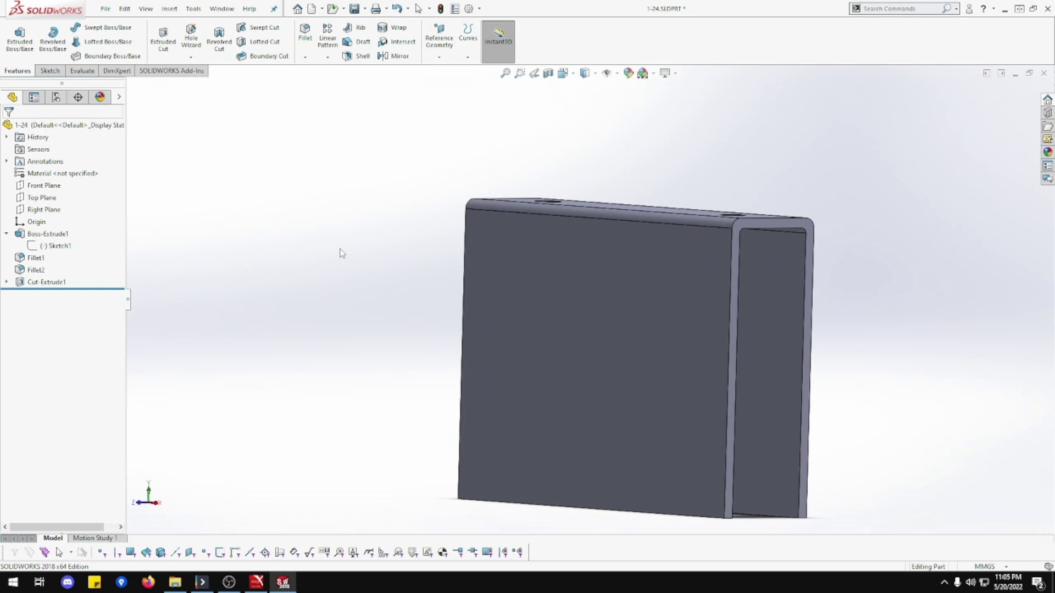
{"action": "right_click", "coordinate": [537, 338]}
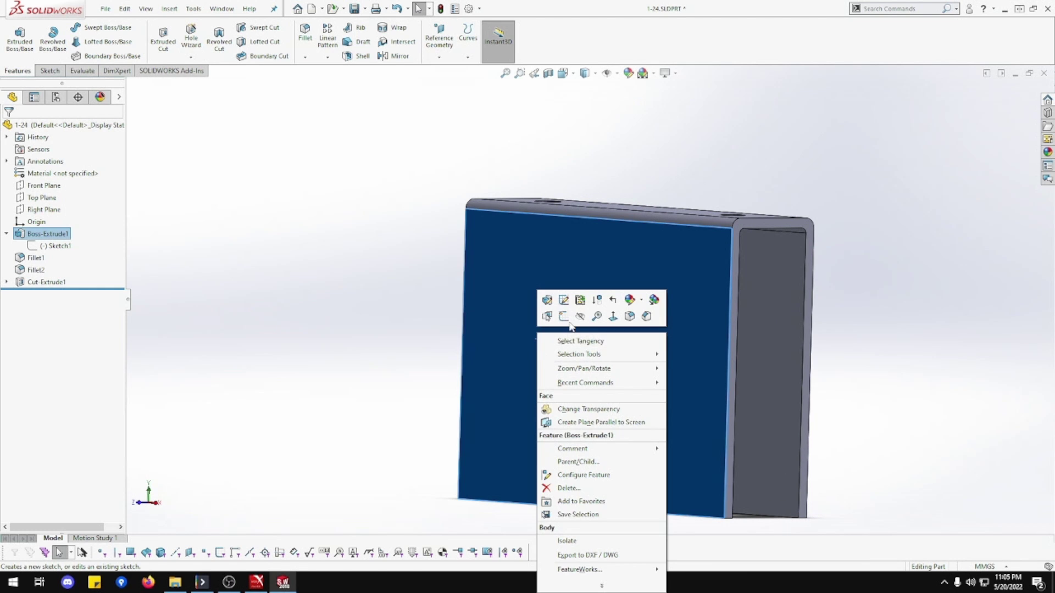
{"action": "left_click", "coordinate": [613, 316]}
{"action": "right_click", "coordinate": [582, 330]}
{"action": "left_click", "coordinate": [608, 315]}
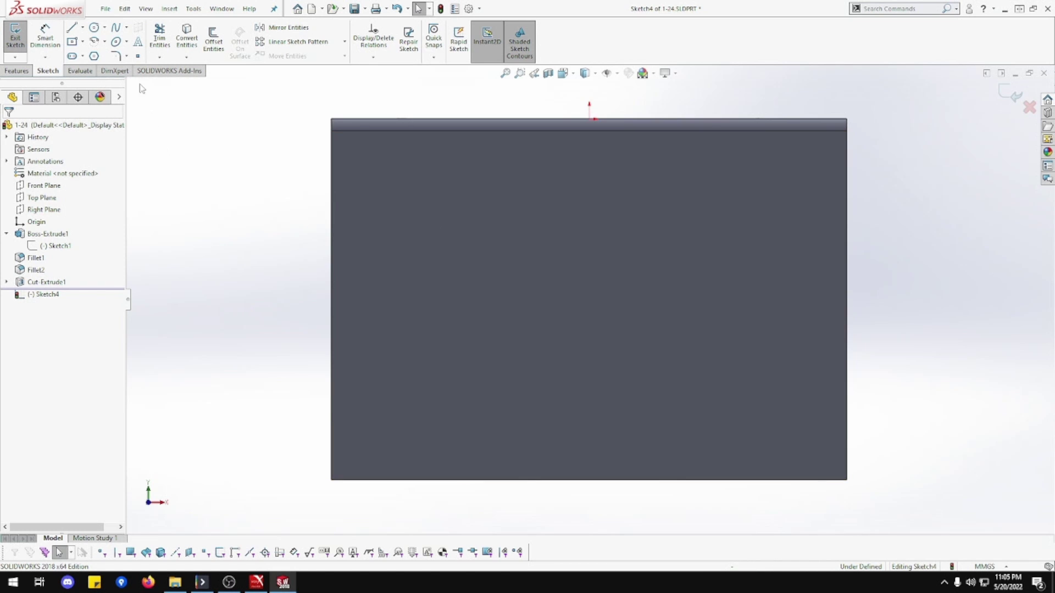
Sketch two circles on the side face: about 8 mm in diameter at upper left and about 14 mm right of centre.
{"action": "left_click", "coordinate": [469, 198]}
{"action": "left_click", "coordinate": [481, 209]}
{"action": "left_click", "coordinate": [697, 299]}
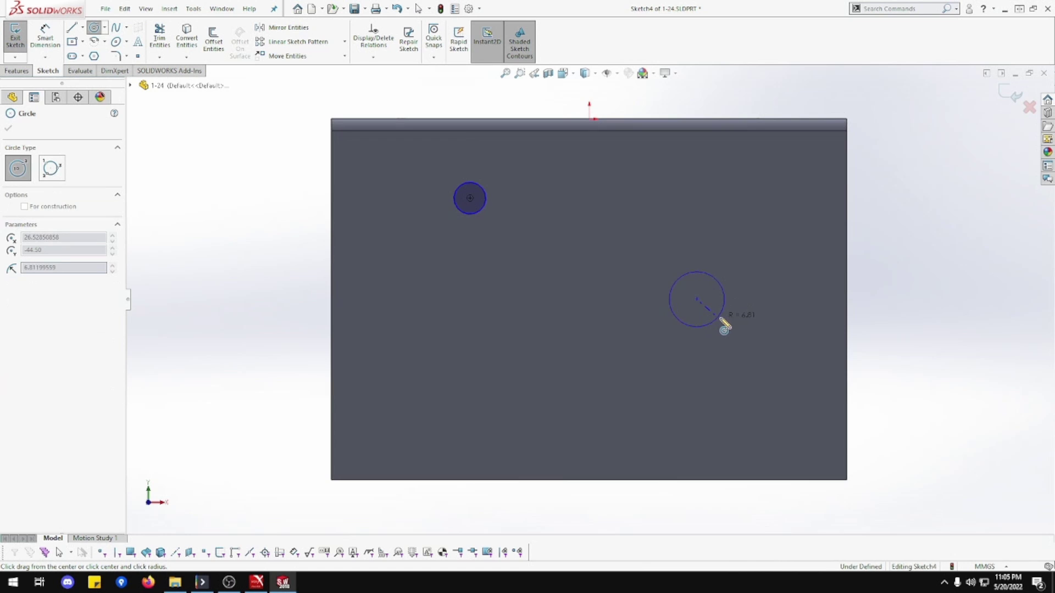
{"action": "left_click", "coordinate": [719, 316]}
Dimension the upper-left circle's diameter as 10 mm.
{"action": "left_click", "coordinate": [45, 38]}
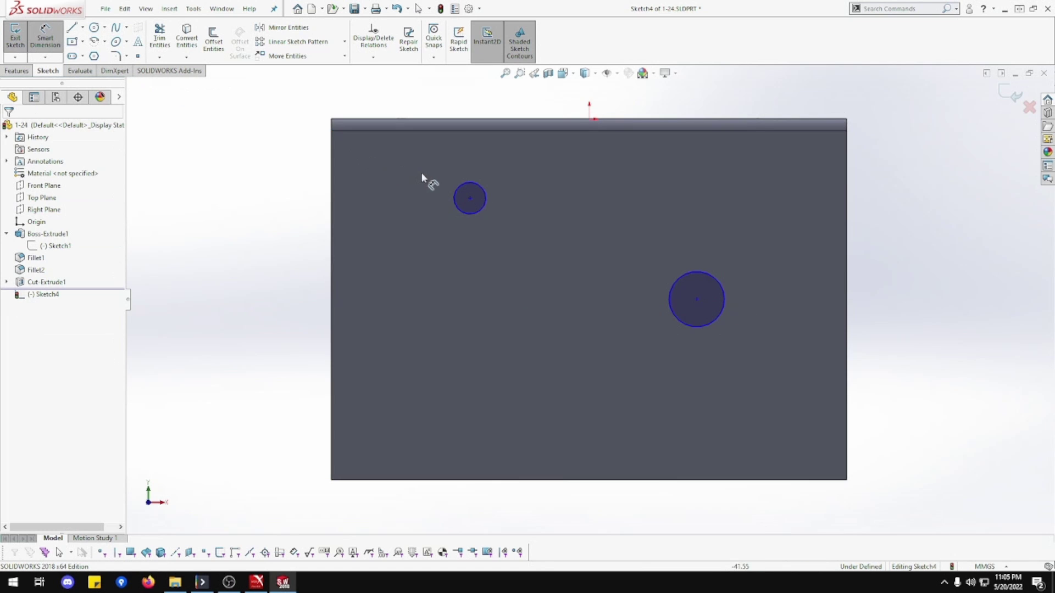
{"action": "left_click", "coordinate": [459, 187]}
{"action": "left_click", "coordinate": [400, 87]}
{"action": "type", "text": "10"}
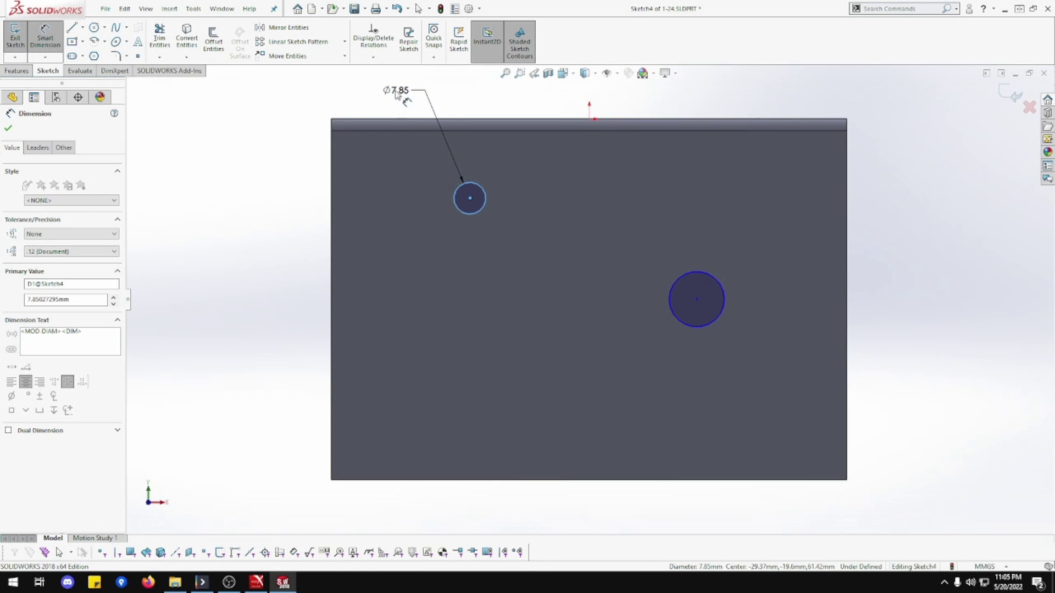
{"action": "key", "text": "Return"}
{"action": "key", "text": "Escape"}
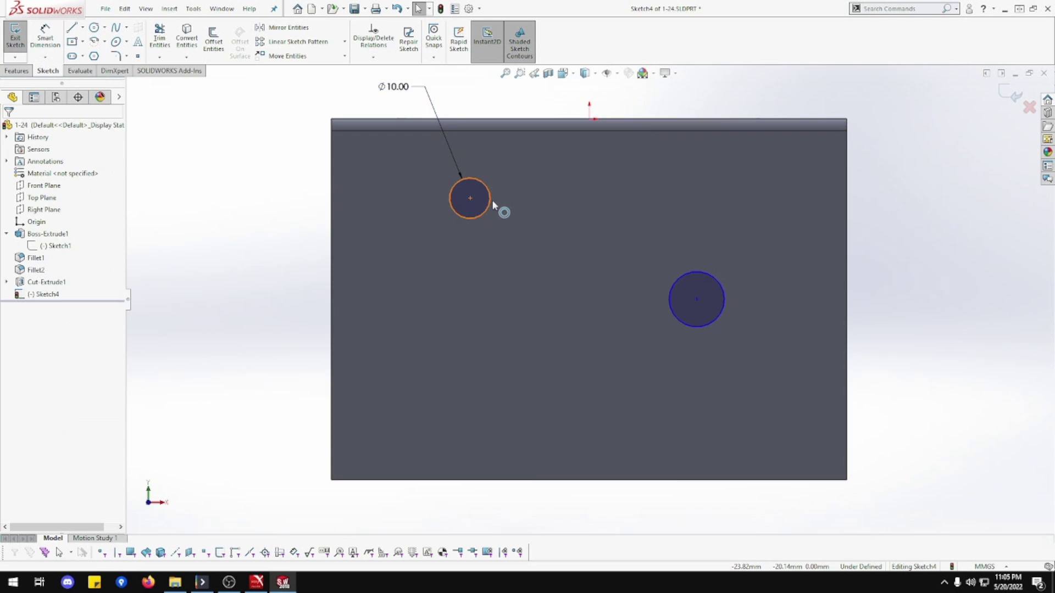
Add an equal relation between the two circles on the side face.
{"action": "left_click", "coordinate": [490, 204]}
{"action": "left_click", "coordinate": [685, 273], "text": "ctrl"}
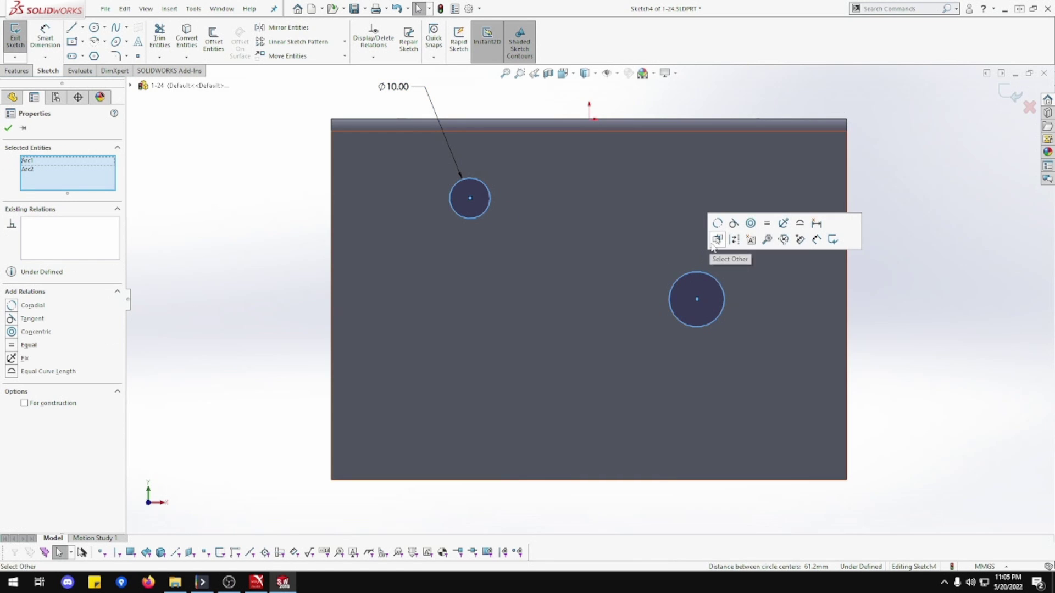
{"action": "left_click", "coordinate": [767, 226]}
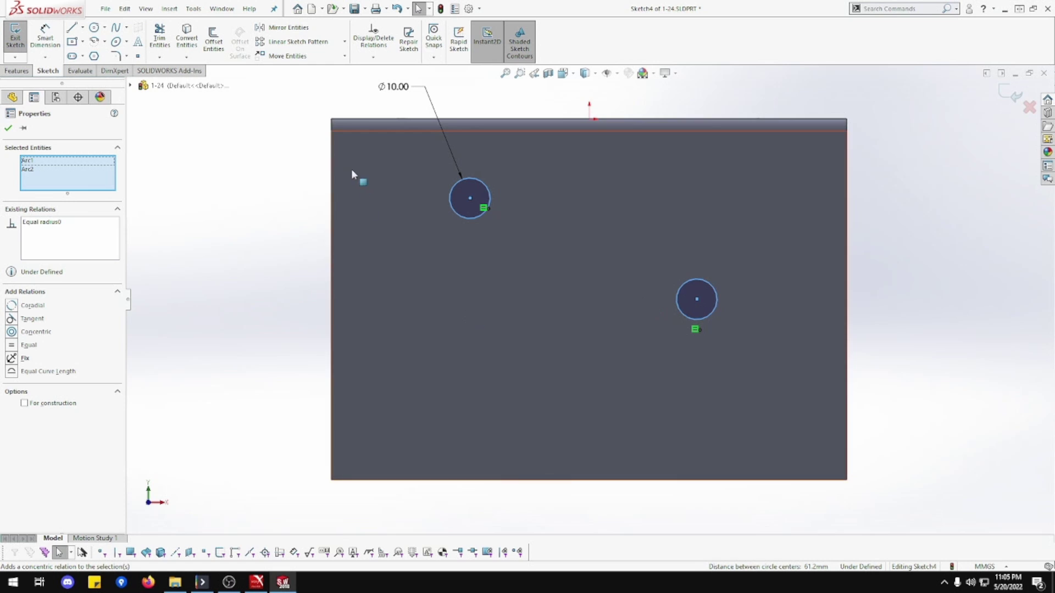
Dimension the vertical distance from the face's top edge to the right circle's centre as 76 mm.
{"action": "left_click", "coordinate": [45, 38]}
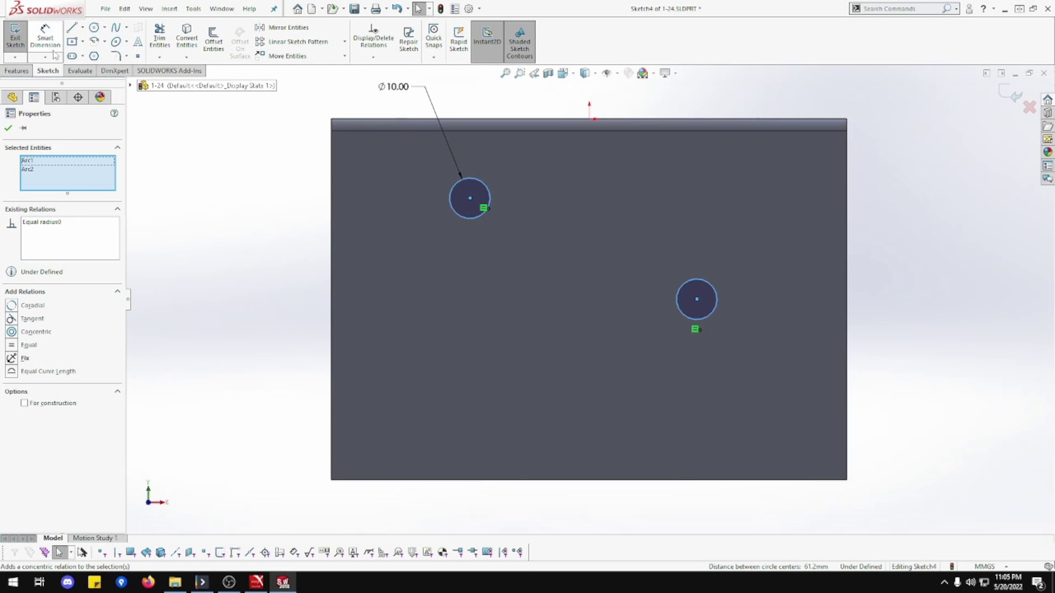
{"action": "left_click", "coordinate": [703, 120]}
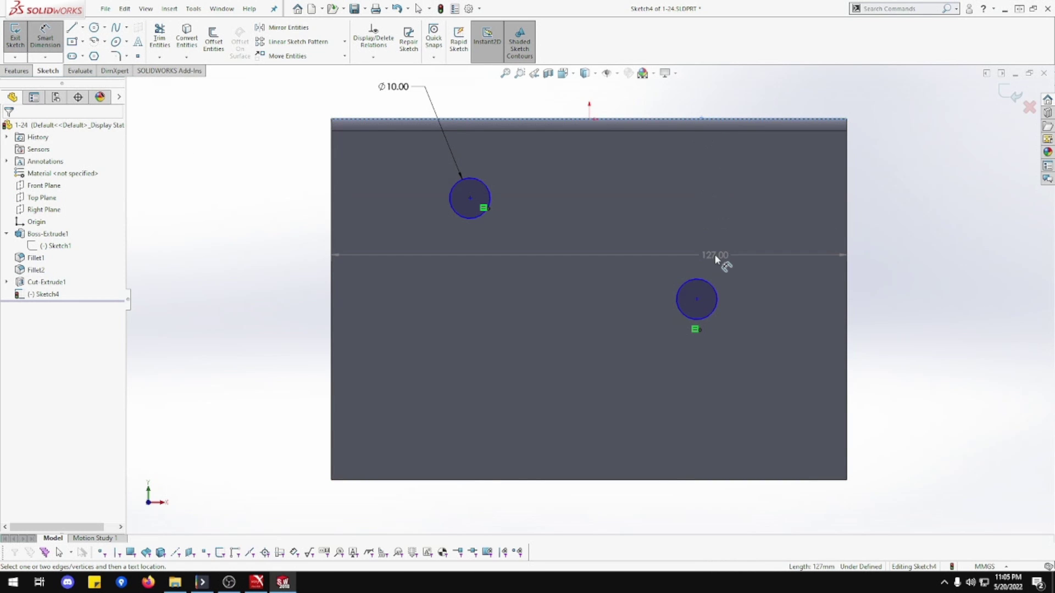
{"action": "left_click", "coordinate": [696, 299]}
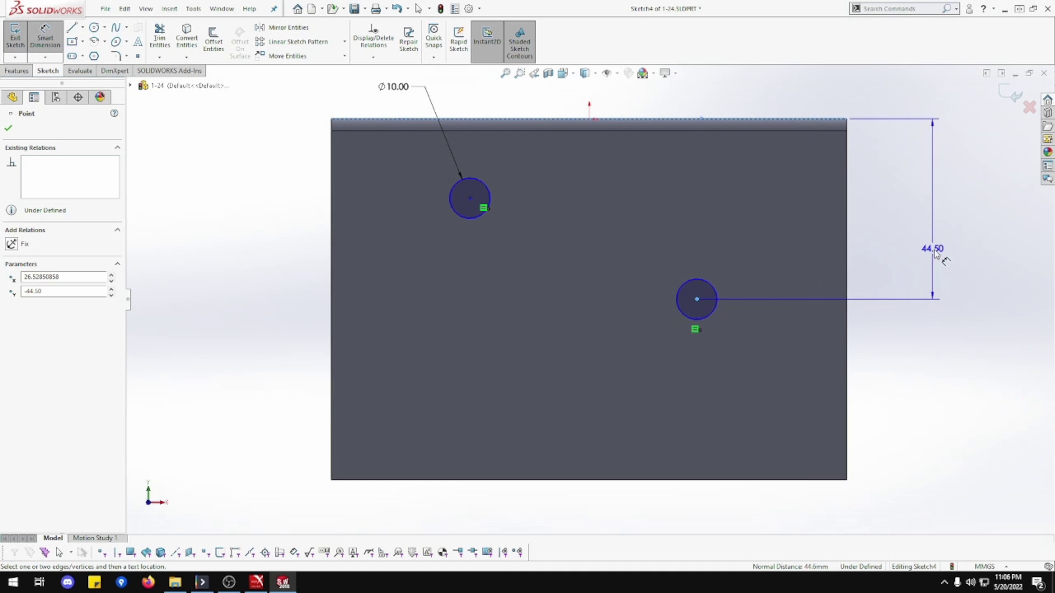
{"action": "left_click", "coordinate": [935, 250]}
{"action": "type", "text": "76"}
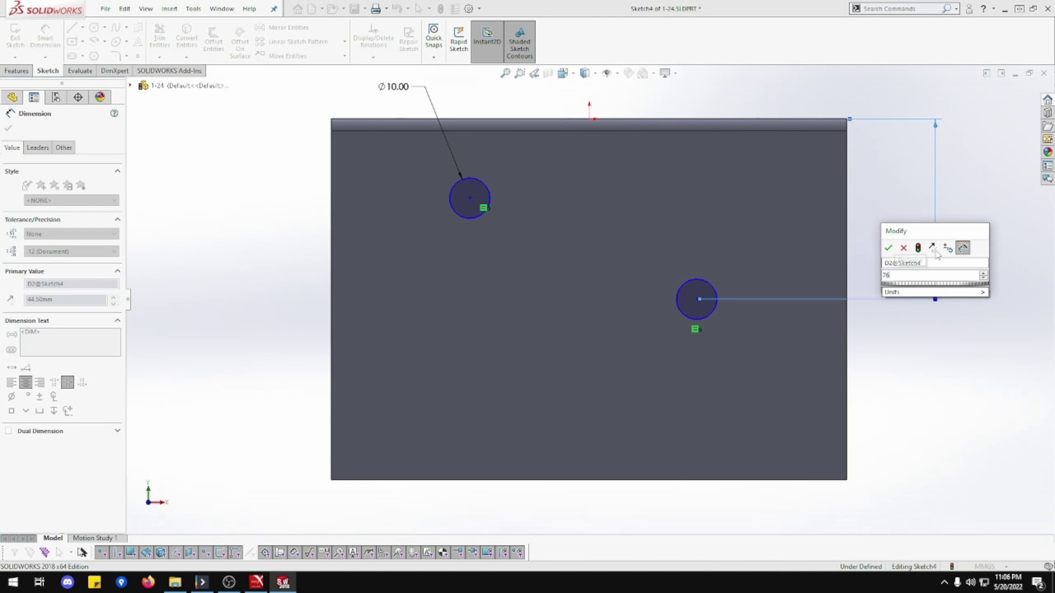
{"action": "key", "text": "Return"}
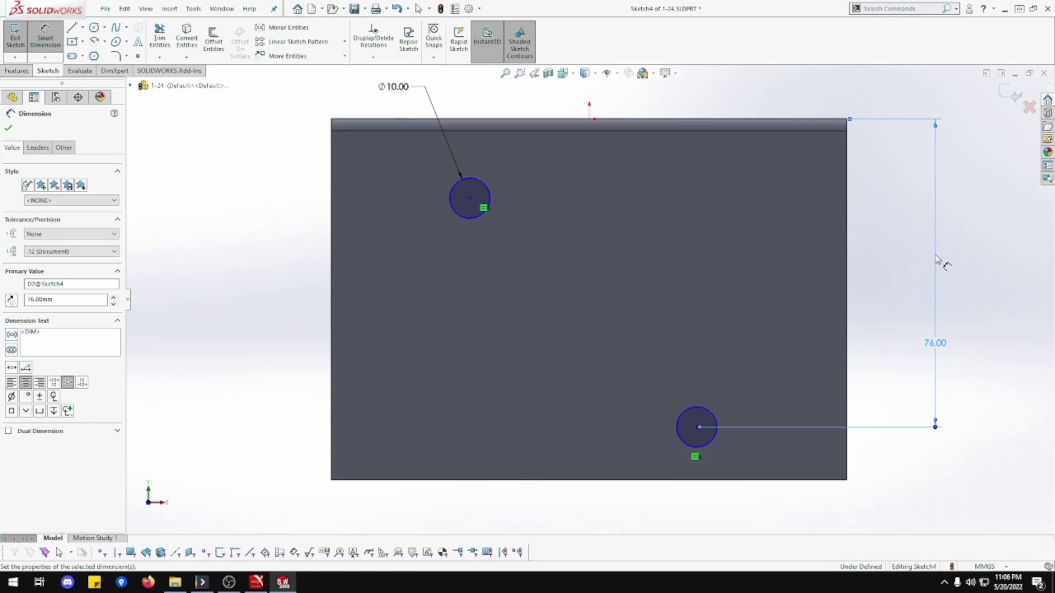
Dimension the horizontal distance from the lower circle's centre to the face's upper-right corner as 25 mm.
{"action": "left_click", "coordinate": [697, 428]}
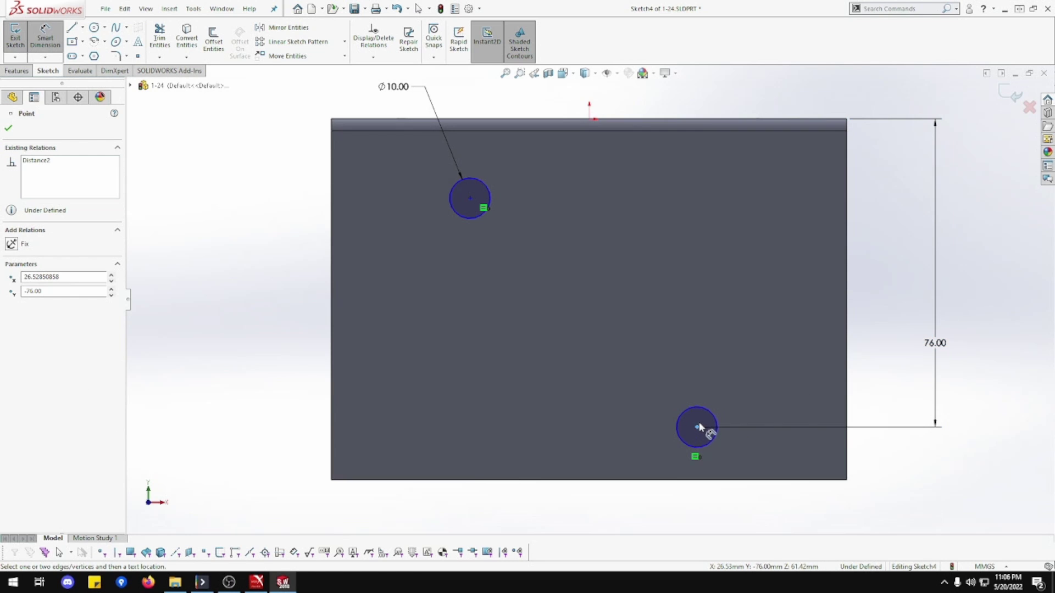
{"action": "left_click", "coordinate": [847, 120]}
{"action": "left_click", "coordinate": [848, 120]}
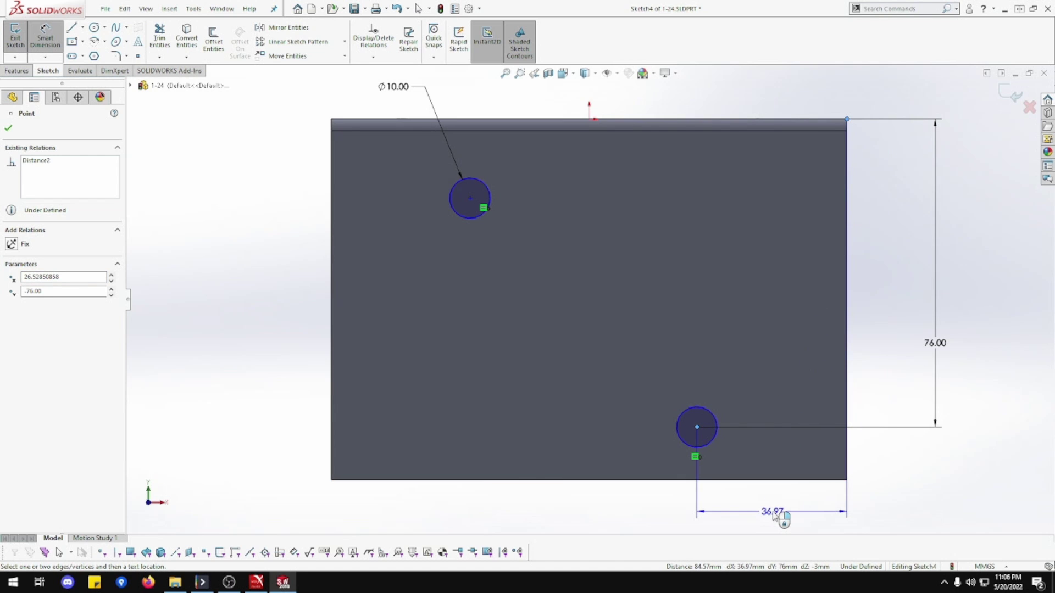
{"action": "left_click", "coordinate": [772, 513]}
{"action": "type", "text": "25"}
{"action": "key", "text": "Return"}
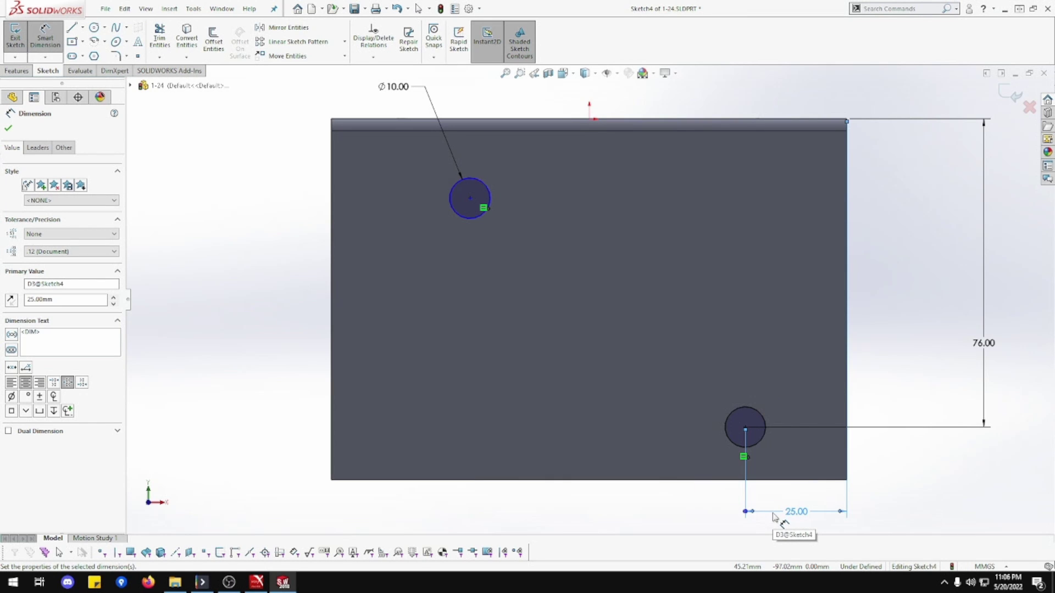
Dimension the horizontal distance between the two circle centres as 38.5 mm.
{"action": "left_click", "coordinate": [745, 428]}
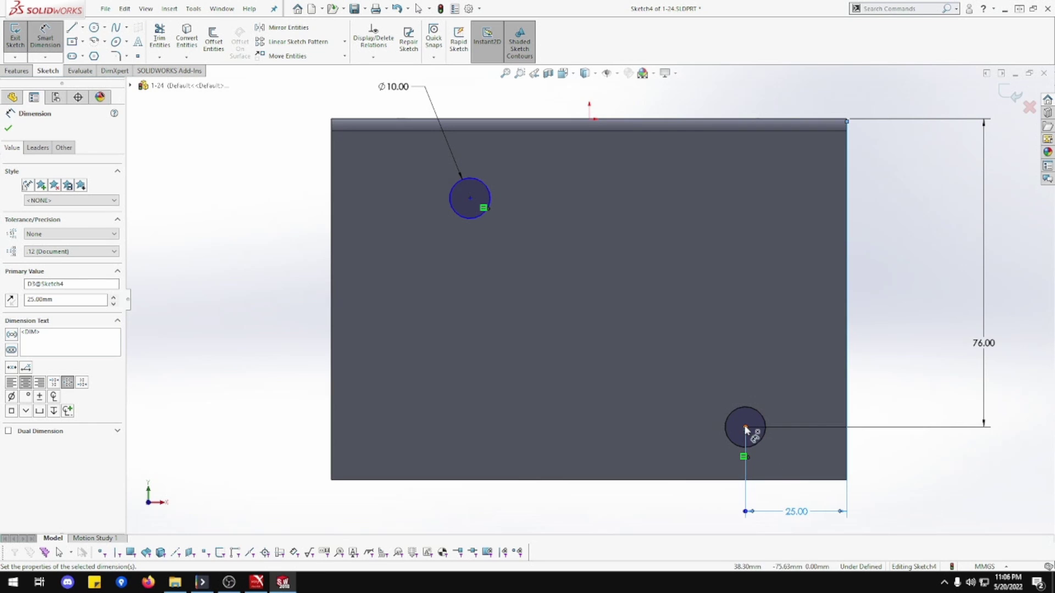
{"action": "left_click", "coordinate": [470, 199]}
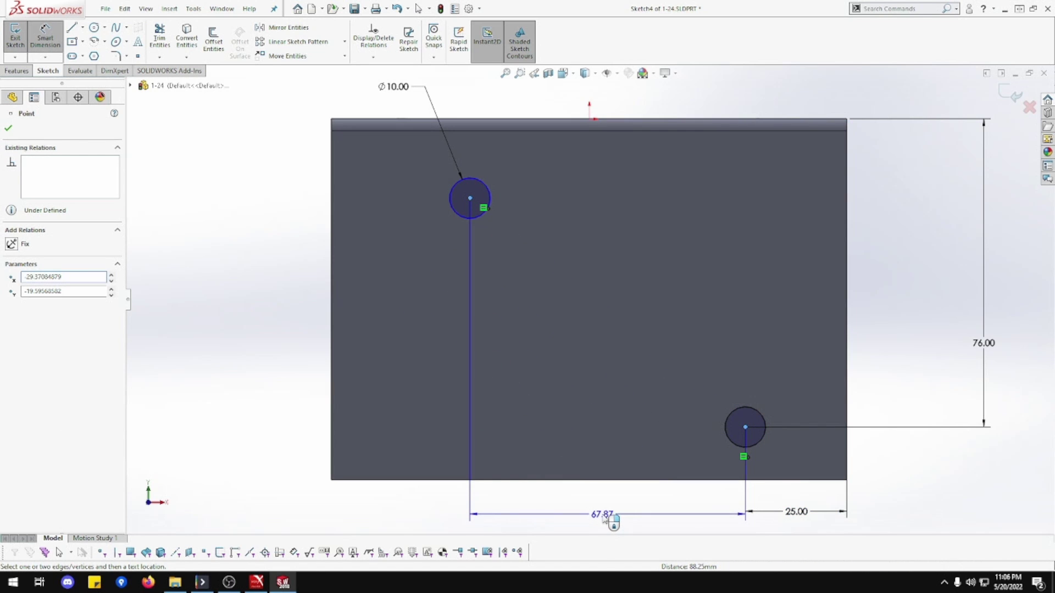
{"action": "left_click", "coordinate": [603, 520]}
{"action": "type", "text": "38.5"}
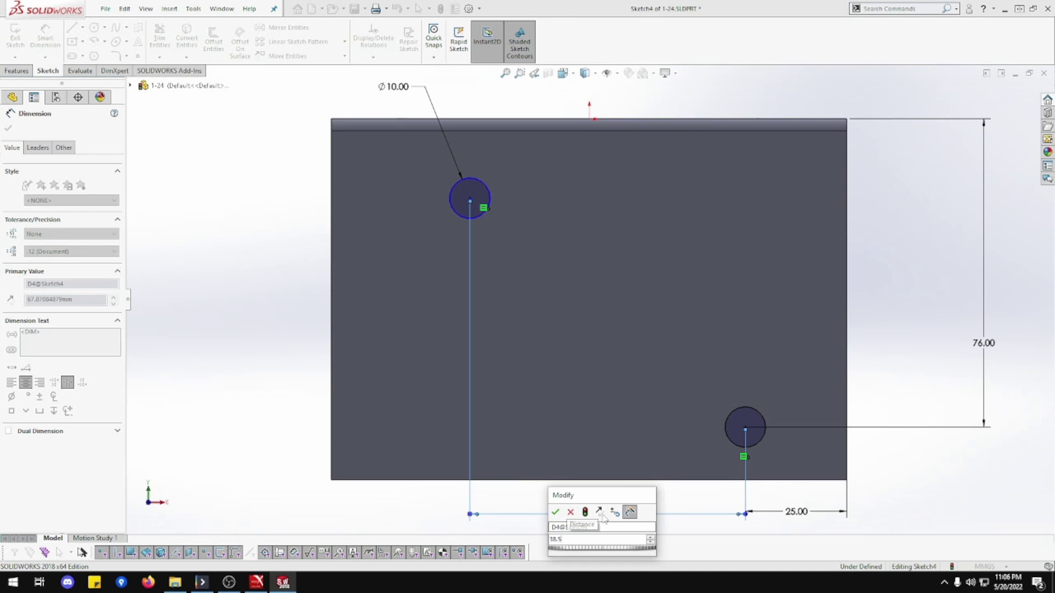
{"action": "key", "text": "Return"}
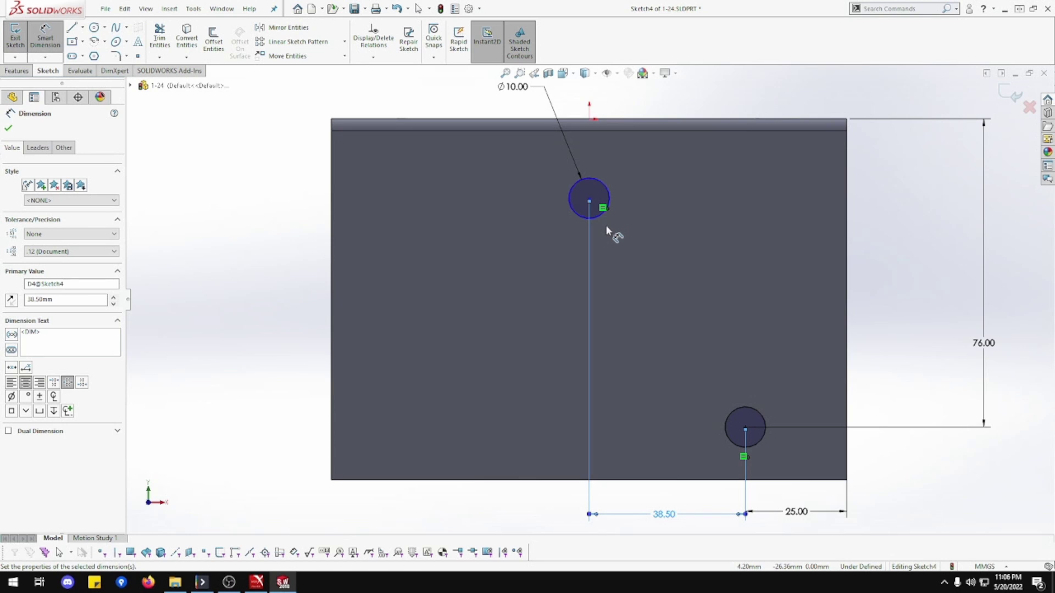
Add a horizontal driven dimension between the upper circle's centre and the face's upper-right corner.
{"action": "left_click", "coordinate": [846, 120]}
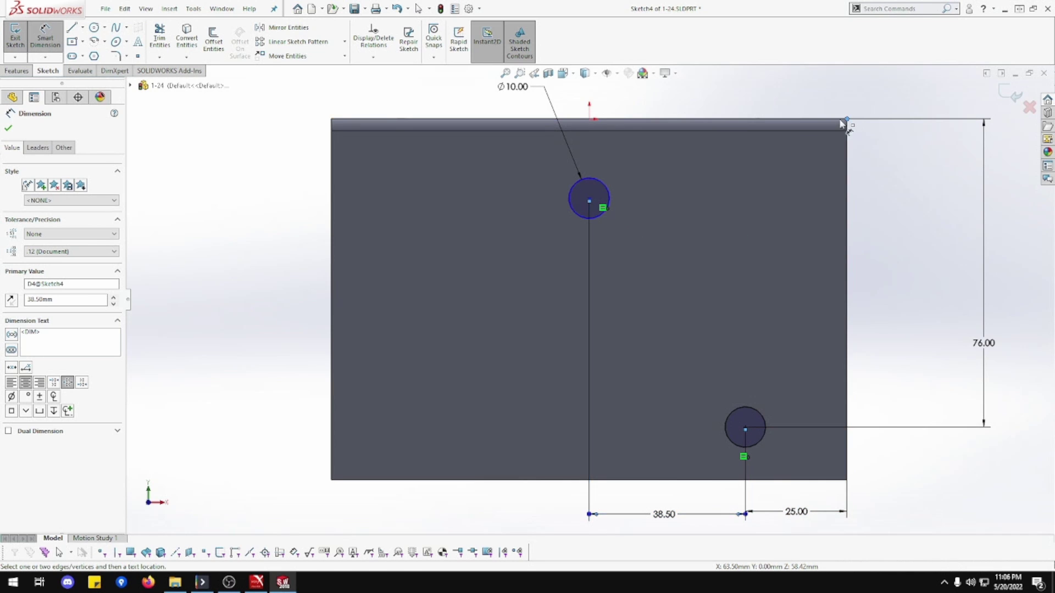
{"action": "left_click", "coordinate": [589, 199]}
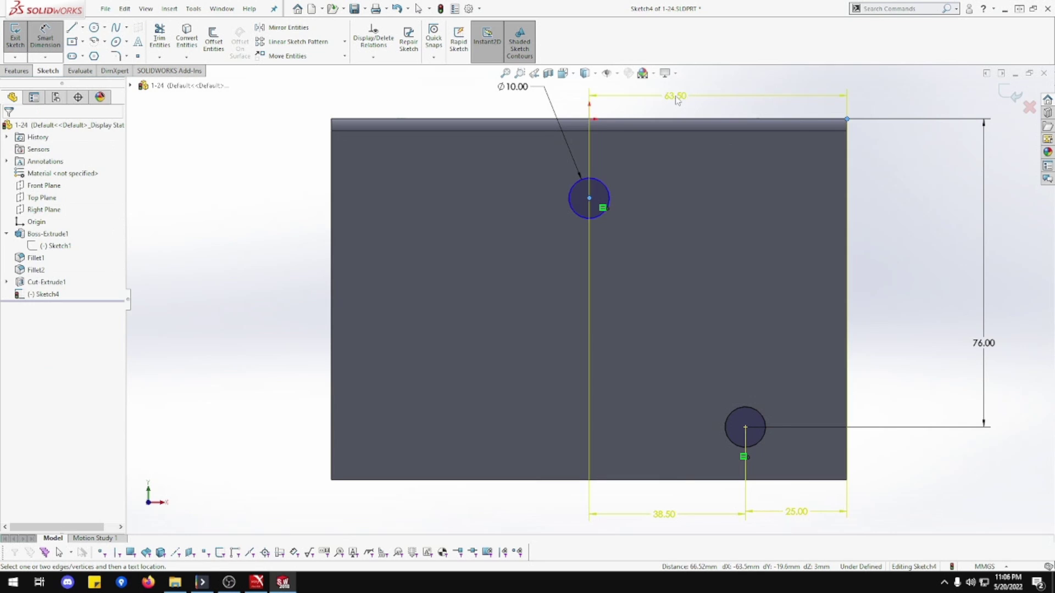
{"action": "left_click", "coordinate": [677, 99]}
{"action": "key", "text": "Return"}
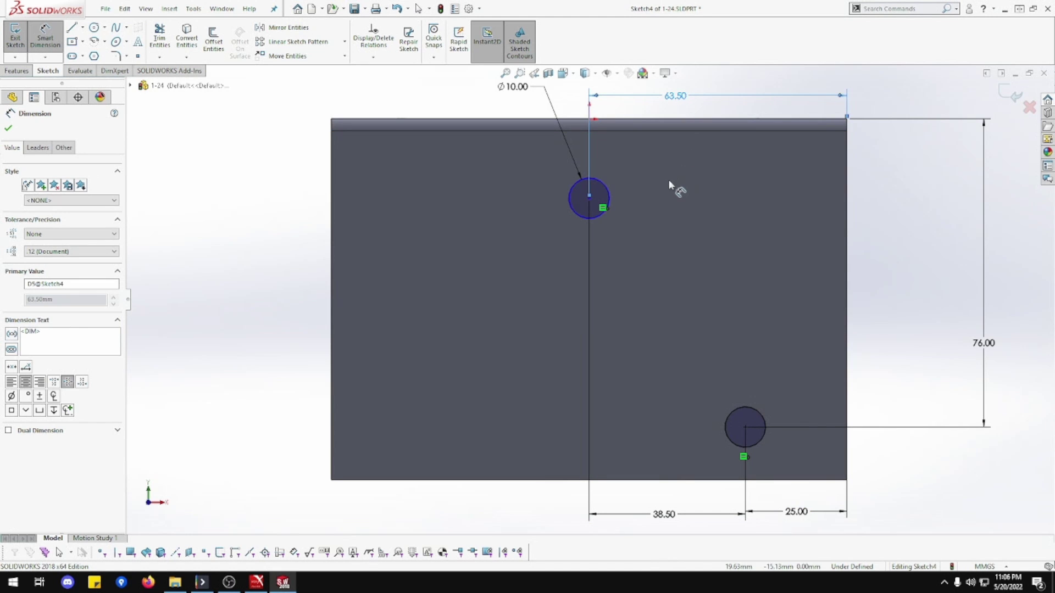
{"action": "key", "text": "Escape"}
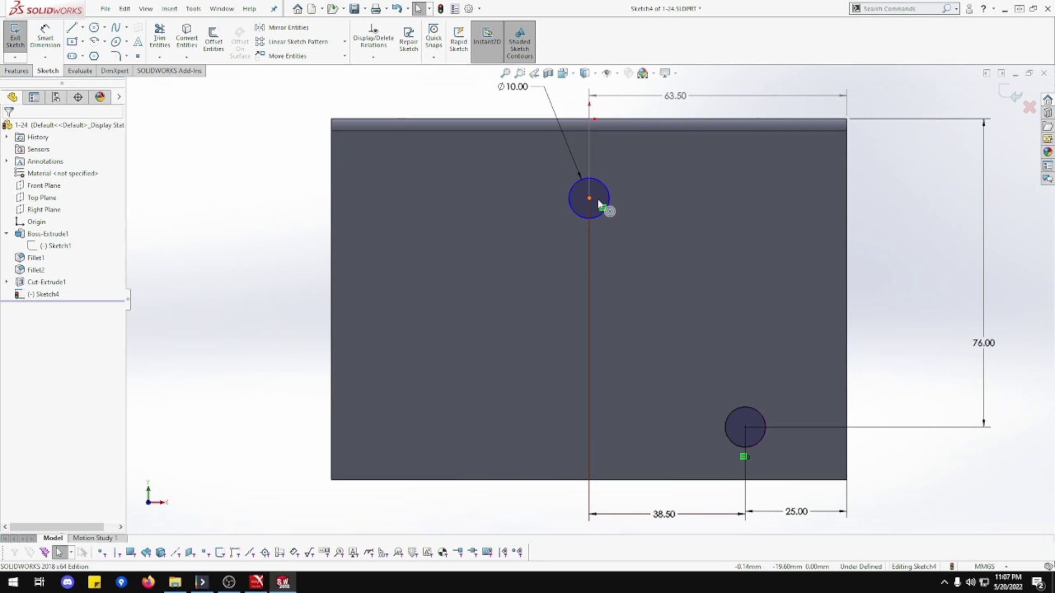
Move the upper circle down to about 26 mm below the top edge and delete the driven horizontal dimension to the upper-right corner.
{"action": "left_click_drag", "start_coordinate": [590, 199], "coordinate": [612, 227]}
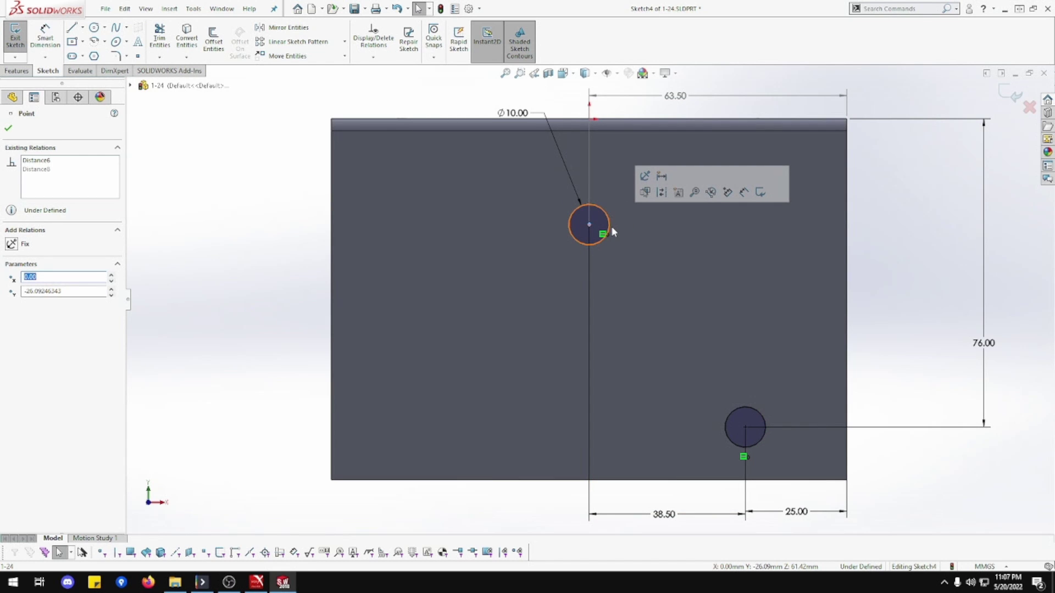
{"action": "double_click", "coordinate": [672, 96]}
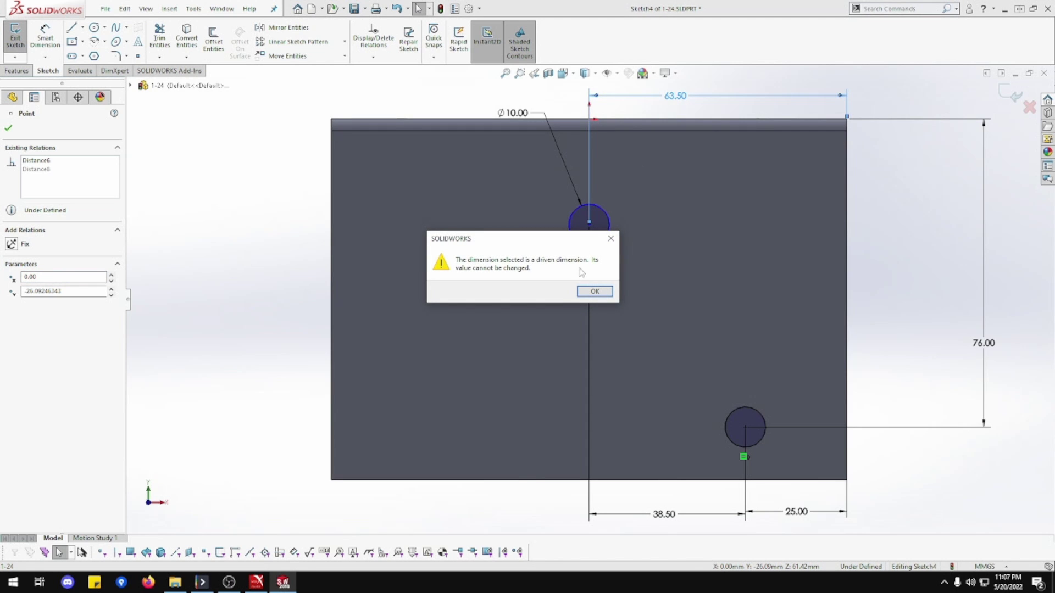
{"action": "left_click", "coordinate": [595, 292]}
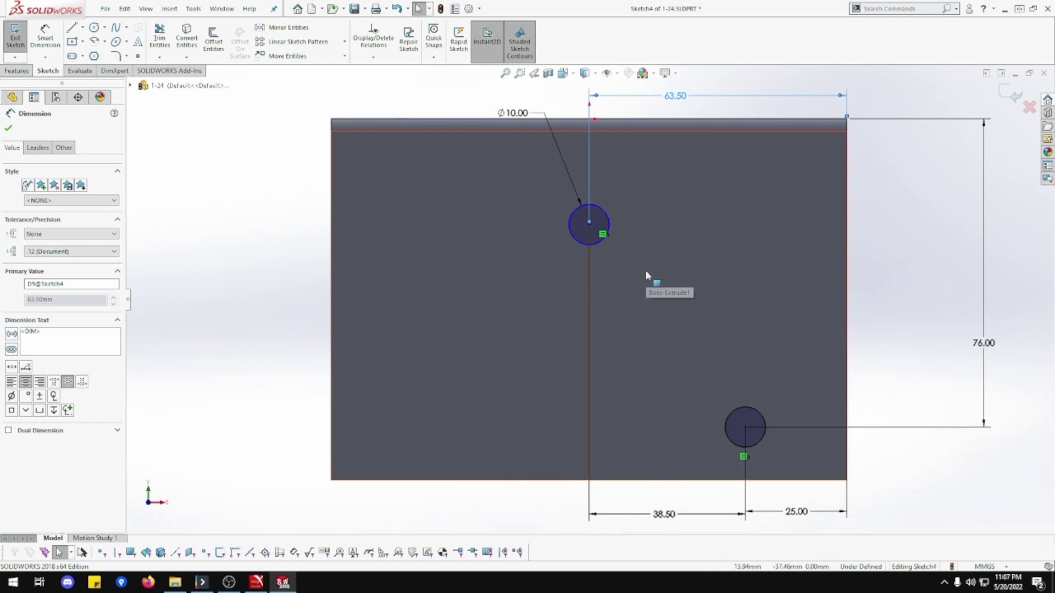
{"action": "key", "text": "Delete"}
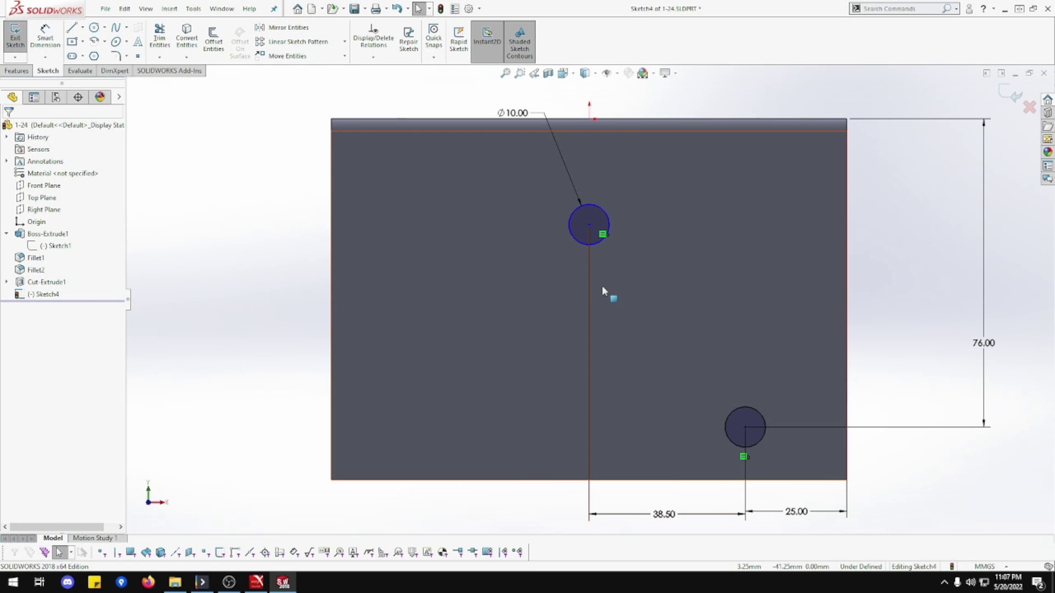
Sketch a slanted line from the face's left edge down to just left of and slightly below the lower circle.
{"action": "left_click", "coordinate": [332, 257]}
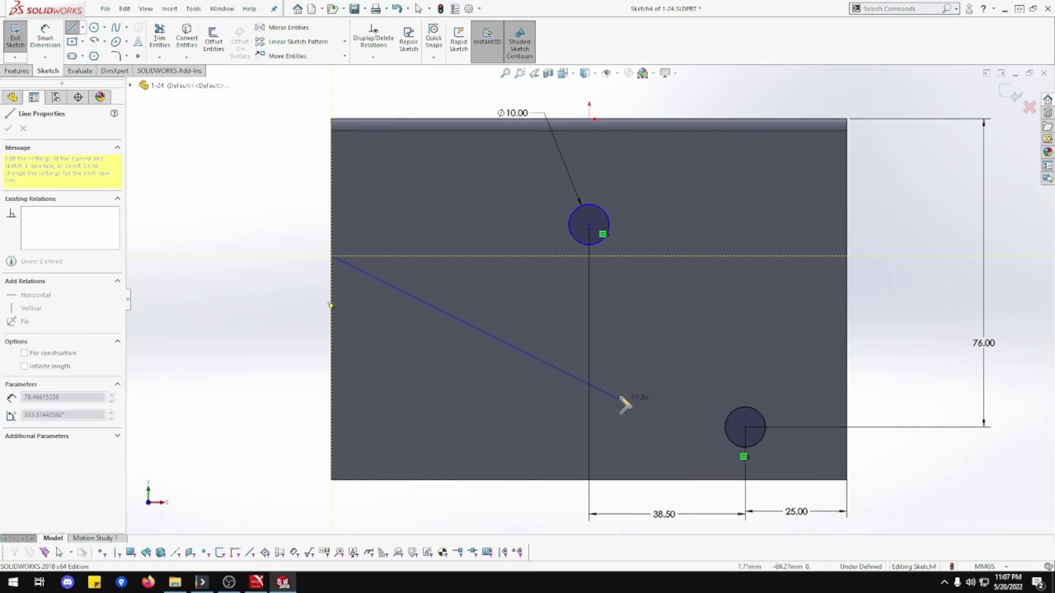
{"action": "key", "text": "Escape"}
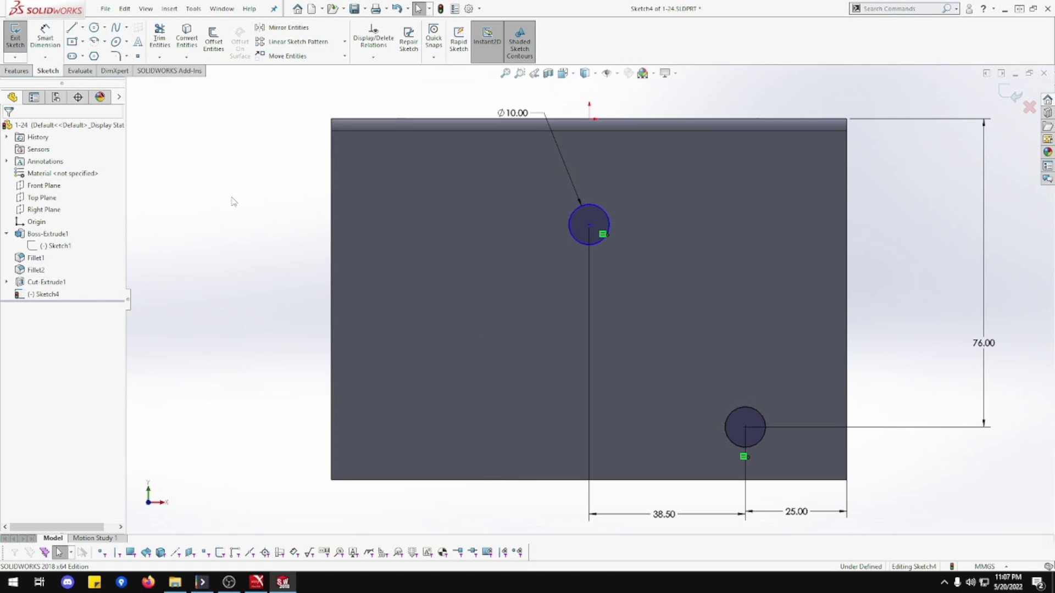
{"action": "key", "text": "l"}
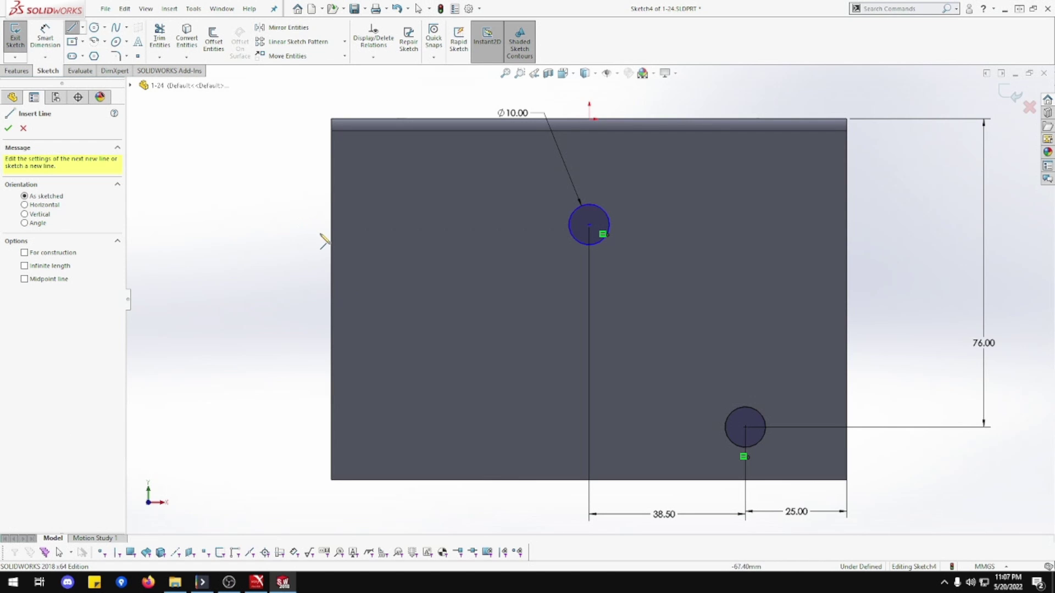
{"action": "left_click", "coordinate": [333, 238]}
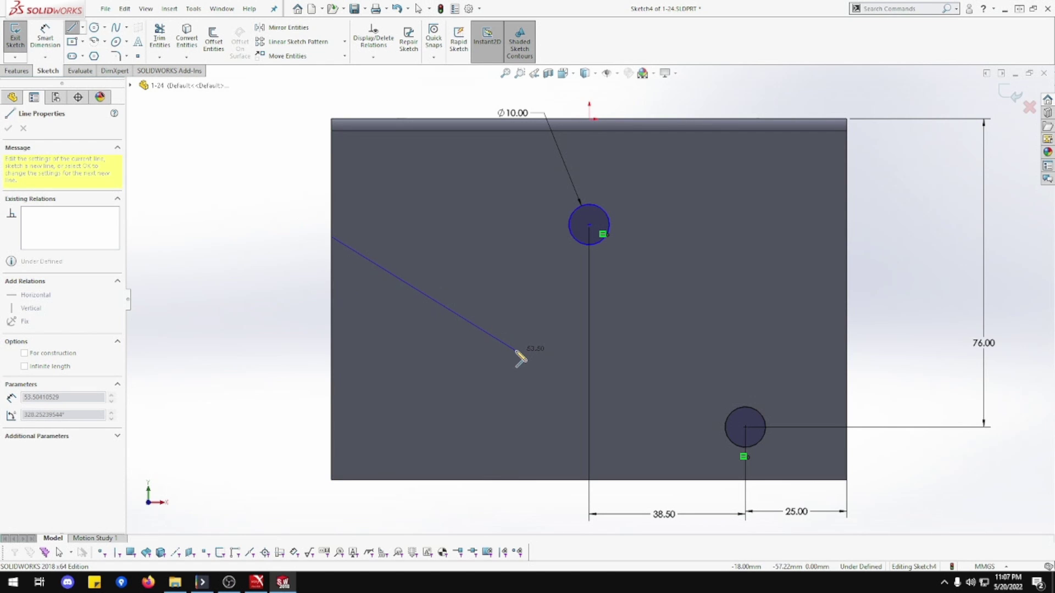
{"action": "left_click", "coordinate": [683, 458]}
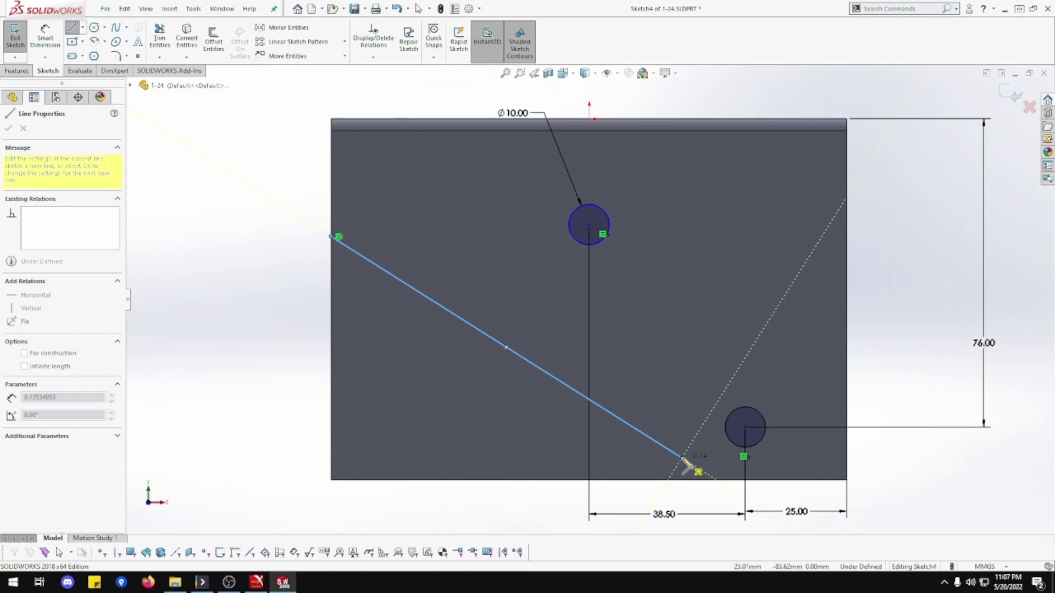
{"action": "key", "text": "Escape"}
{"action": "key", "text": "Escape"}
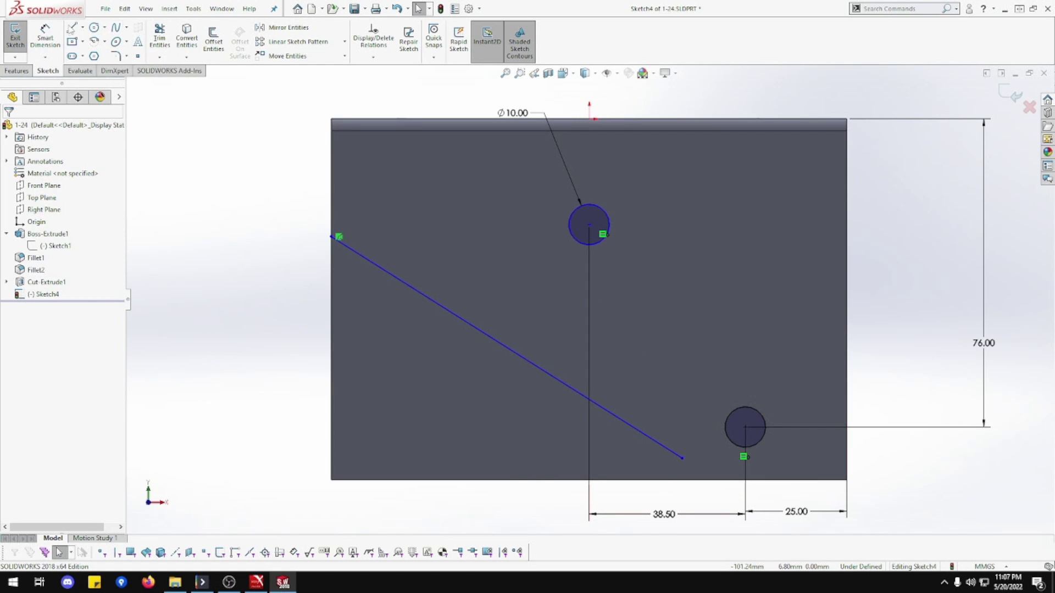
Sketch a steep line from the face's upper-right corner down to just right of and slightly below the lower circle.
{"action": "left_click", "coordinate": [72, 29]}
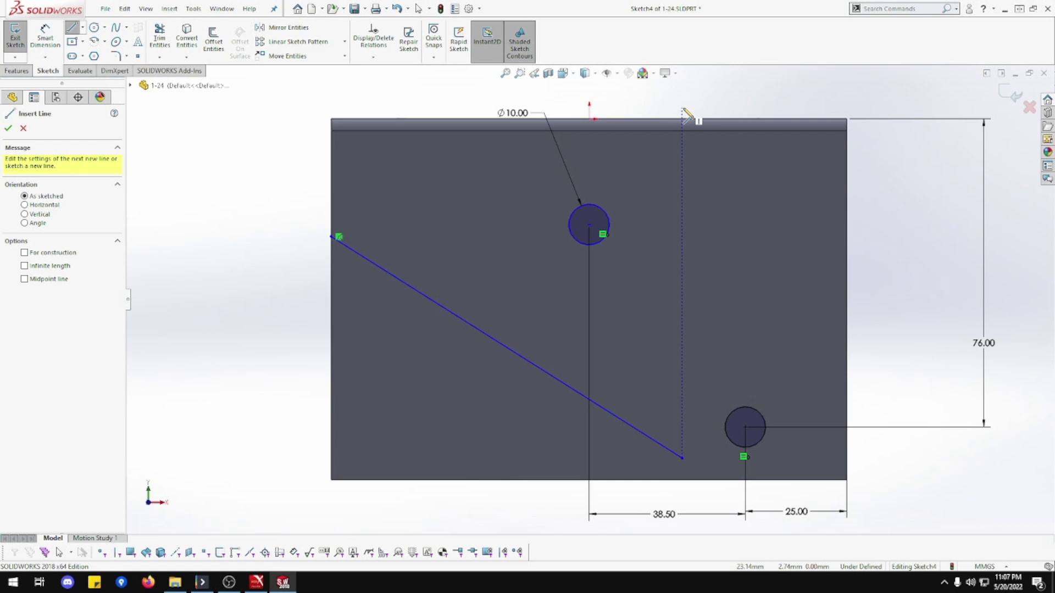
{"action": "left_click", "coordinate": [847, 123]}
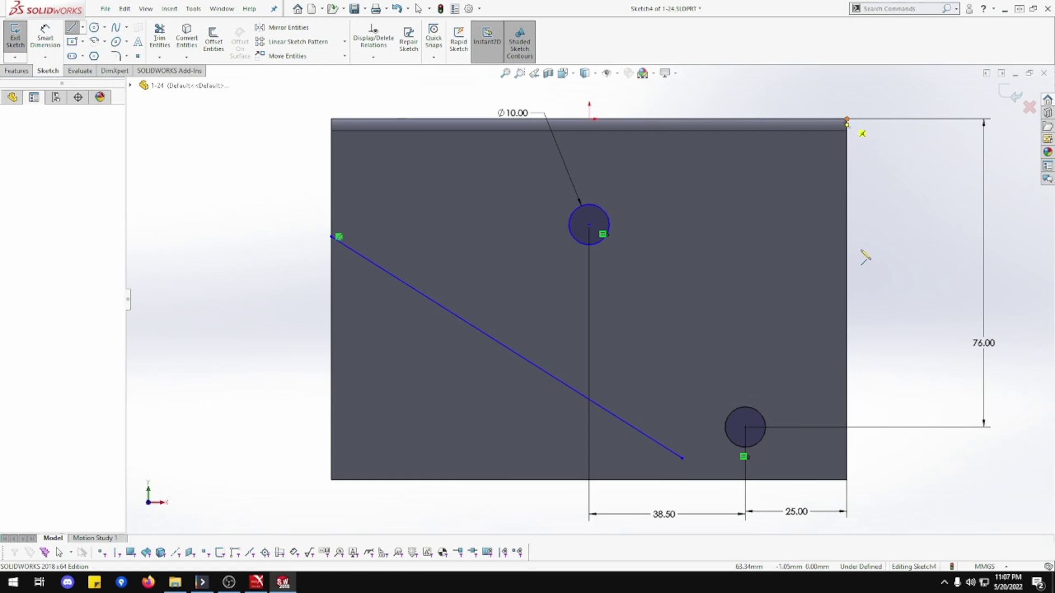
{"action": "left_click", "coordinate": [785, 458]}
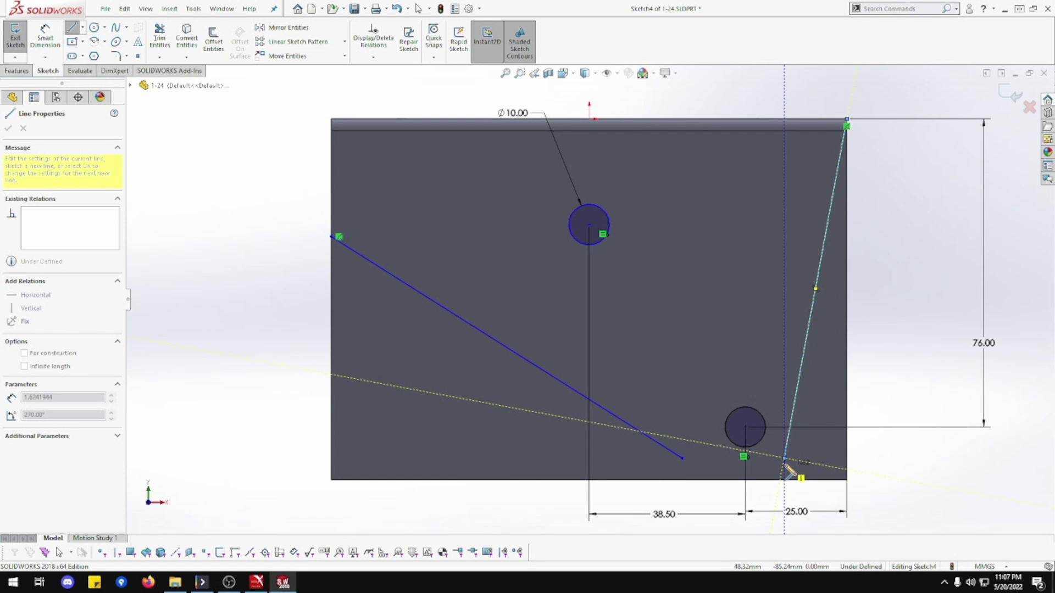
{"action": "key", "text": "Escape"}
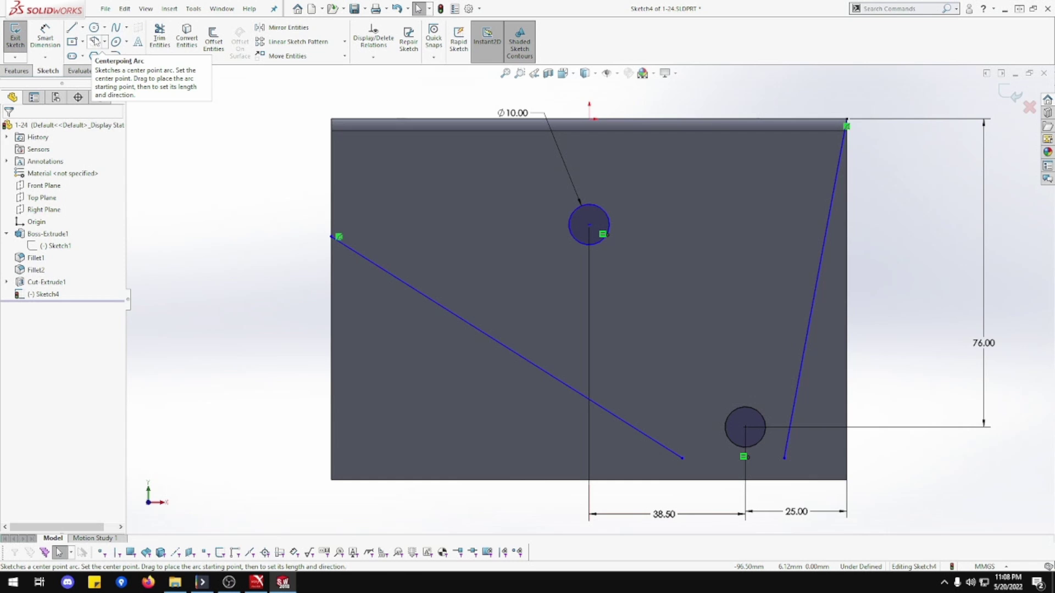
Sketch a circle about 37 mm in diameter centred on the lower circle's centre.
{"action": "left_click", "coordinate": [94, 27]}
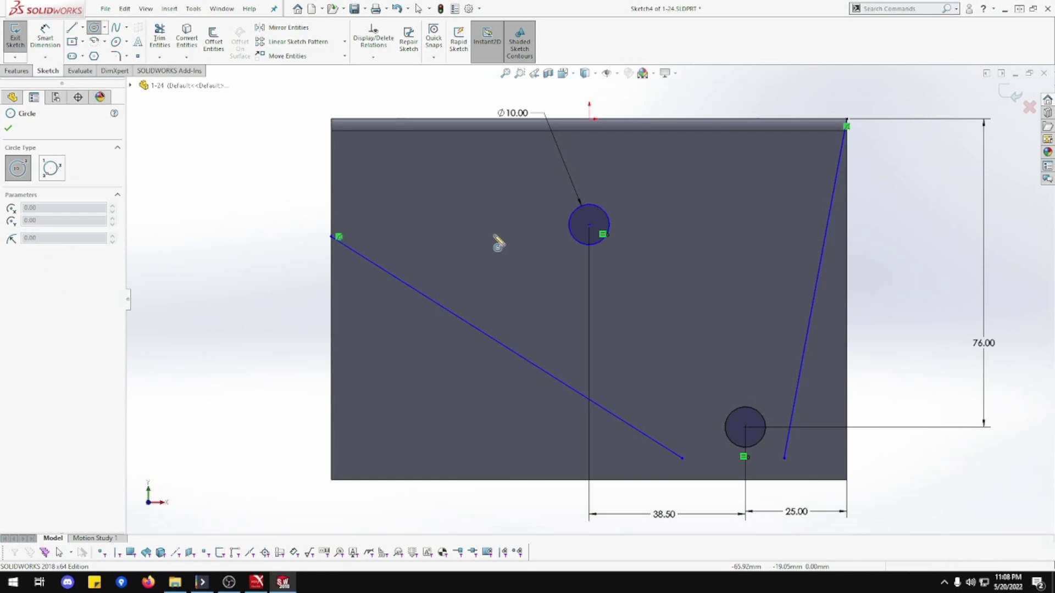
{"action": "left_click", "coordinate": [746, 427]}
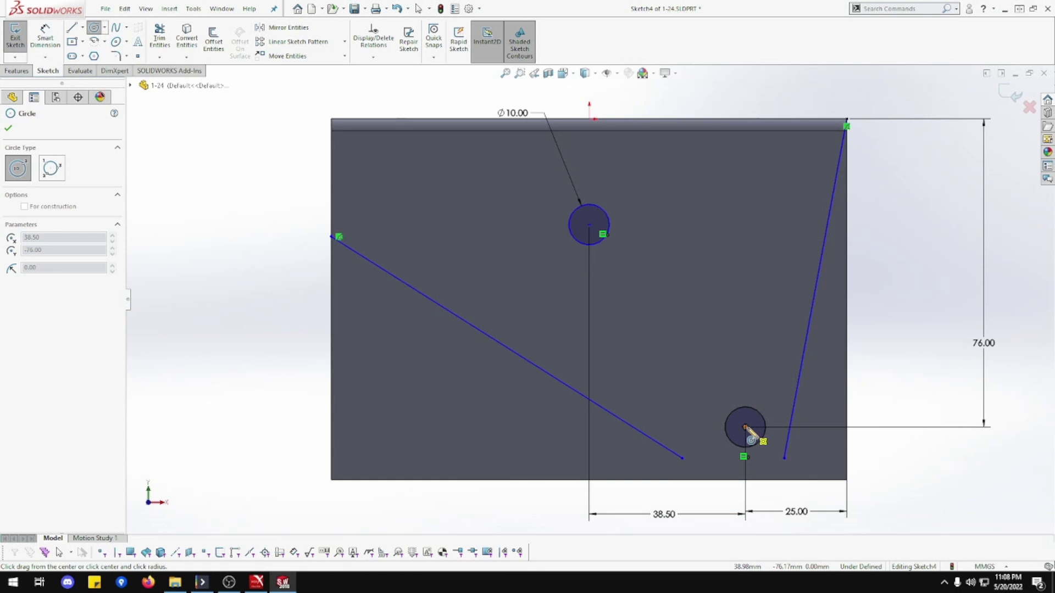
{"action": "left_click", "coordinate": [785, 498]}
Dimension the new outer circle's diameter as 13 mm.
{"action": "key", "text": "d"}
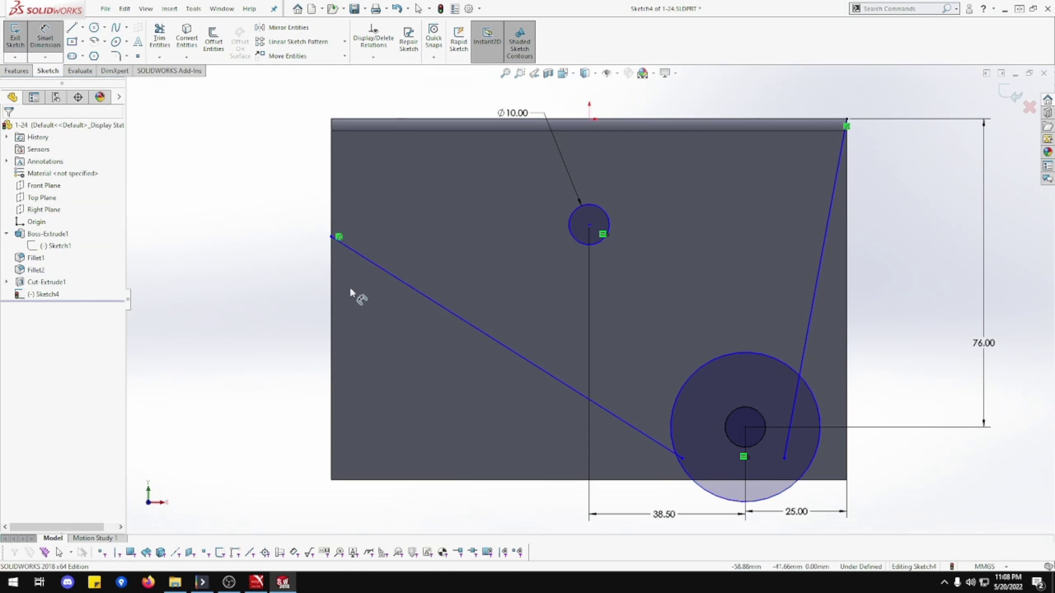
{"action": "left_click", "coordinate": [806, 470]}
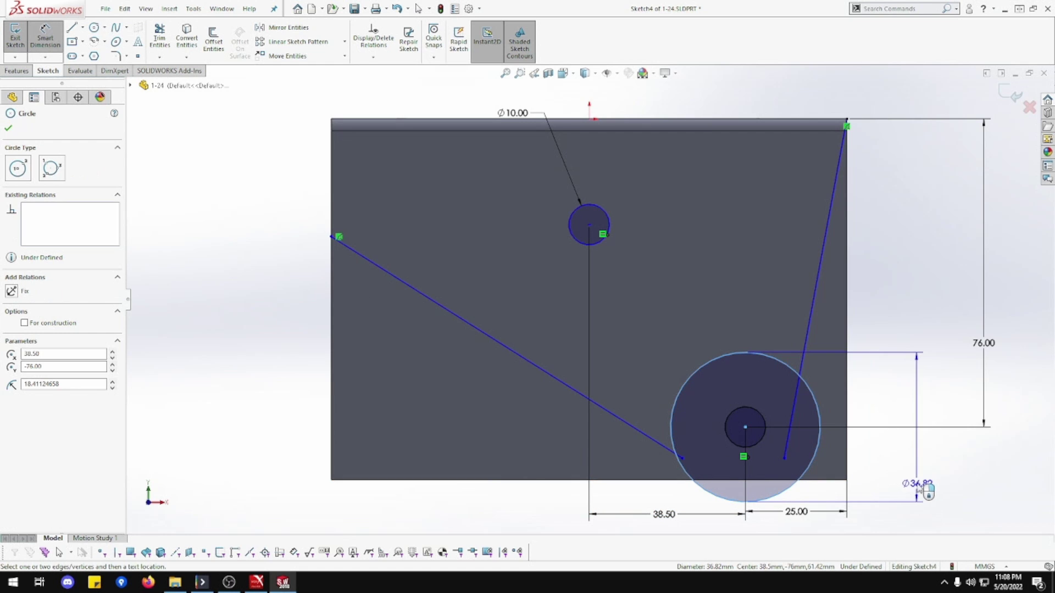
{"action": "left_click", "coordinate": [927, 501]}
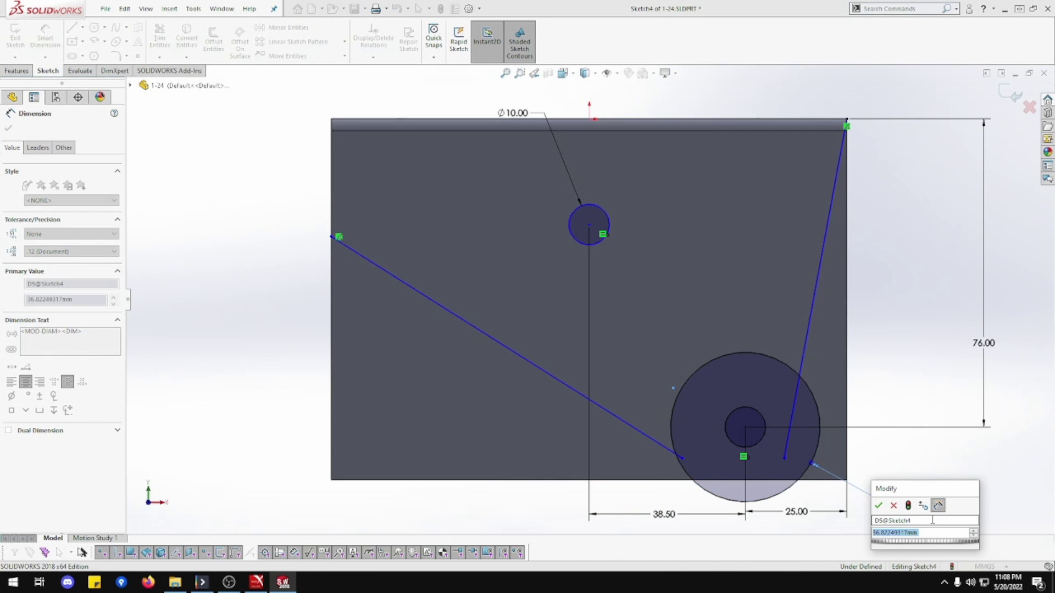
{"action": "type", "text": "13"}
{"action": "key", "text": "Return"}
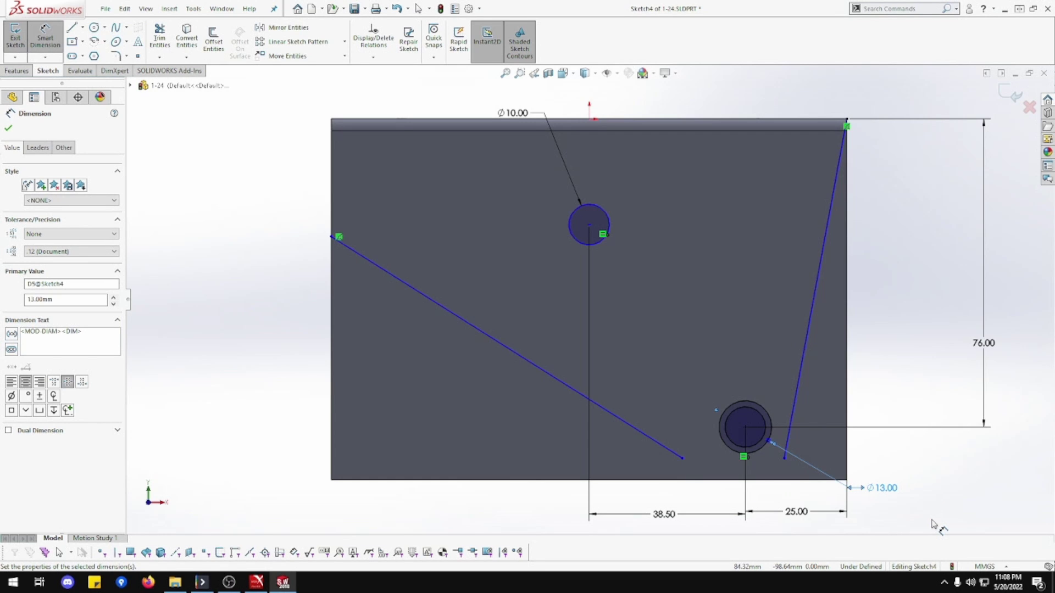
Set the outer circle's diameter to 26 mm.
{"action": "double_click", "coordinate": [887, 489]}
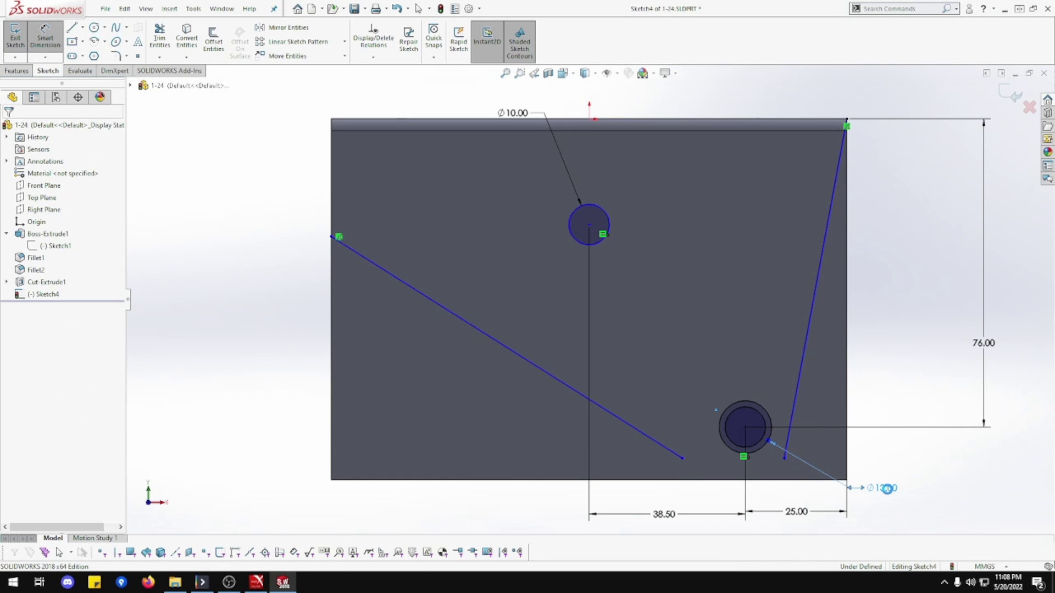
{"action": "type", "text": "26"}
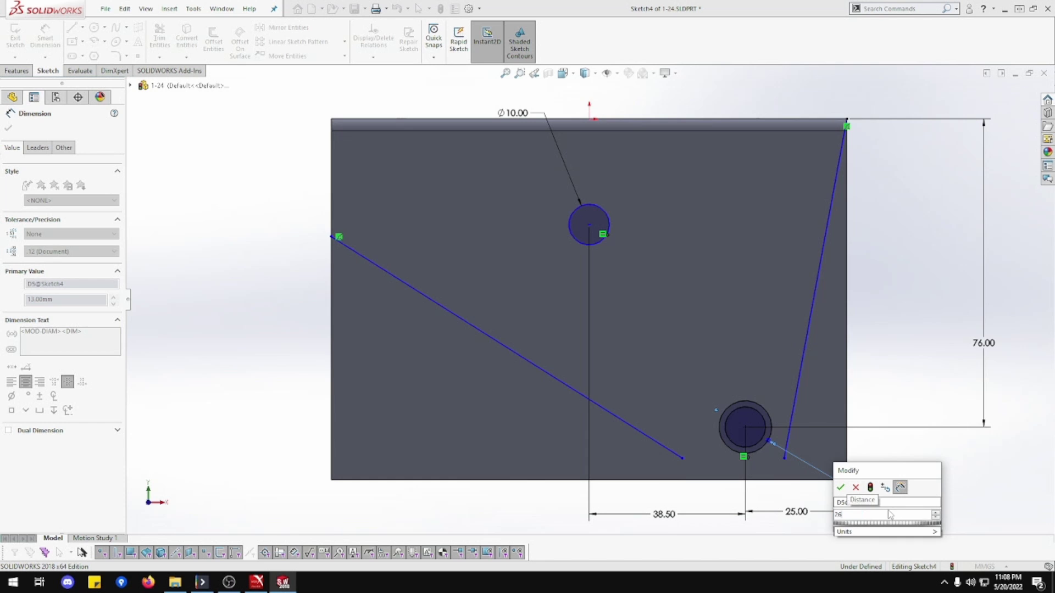
{"action": "key", "text": "Return"}
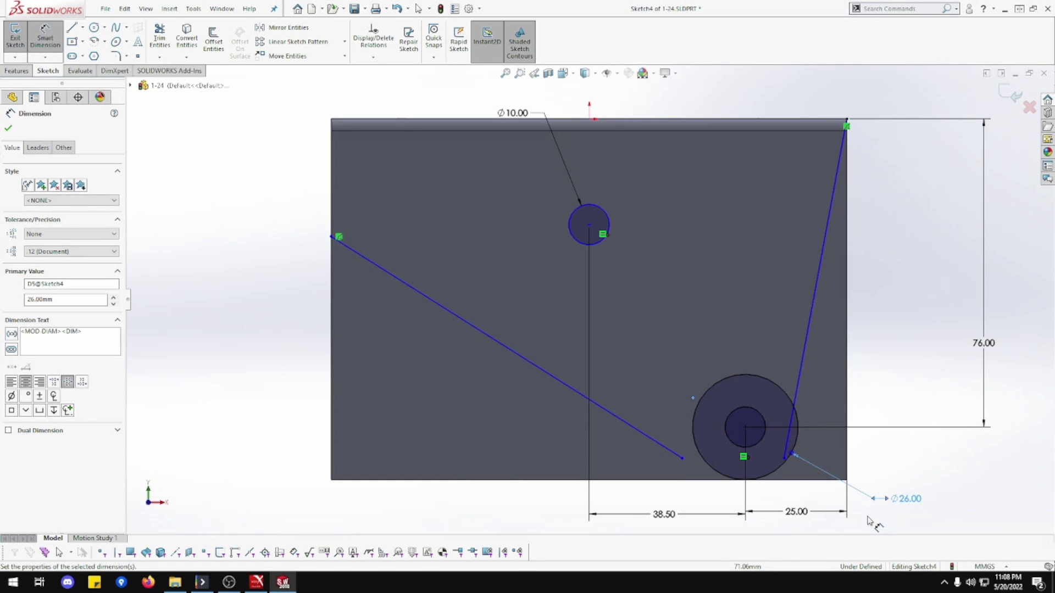
Make the steep line from the face's upper-right corner tangent to the 26 mm circle.
{"action": "scroll", "coordinate": [763, 488], "scroll_direction": "up", "scroll_amount": 2}
{"action": "scroll", "coordinate": [693, 379], "scroll_direction": "down", "scroll_amount": 5}
{"action": "scroll", "coordinate": [666, 324], "scroll_direction": "down", "scroll_amount": 2}
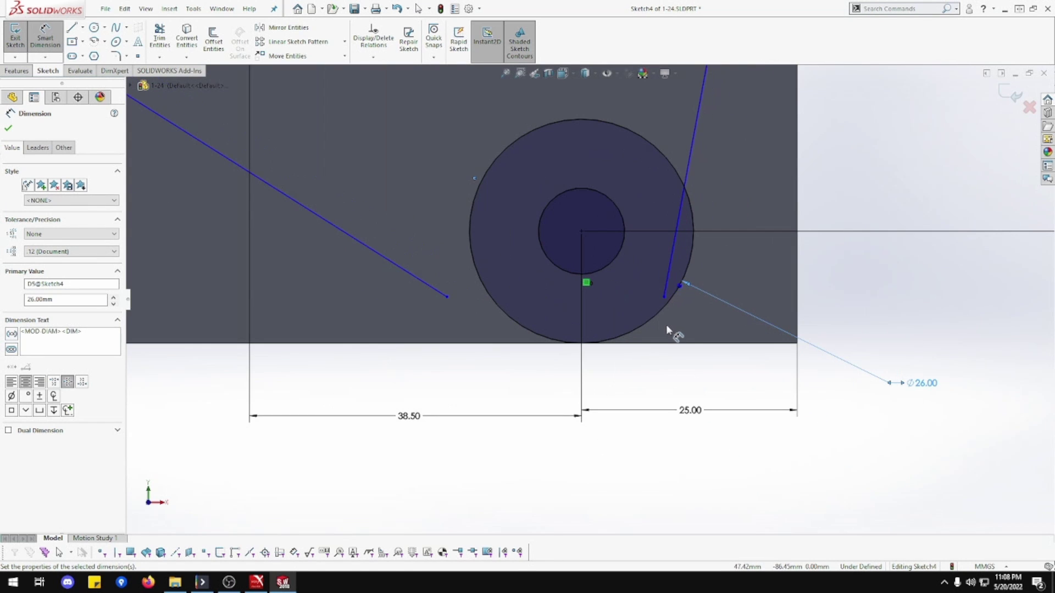
{"action": "key", "text": "Escape"}
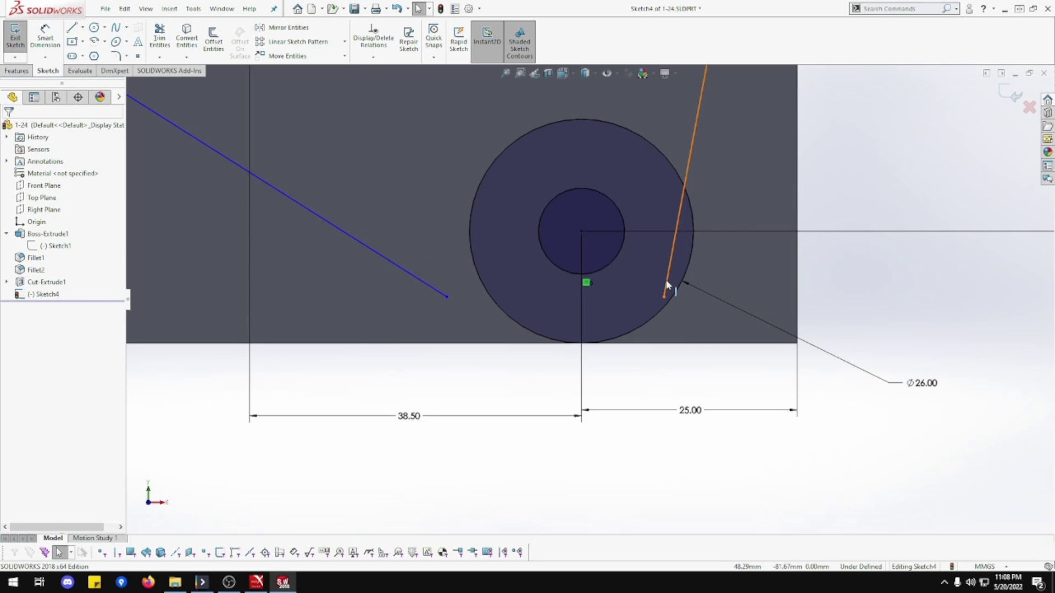
{"action": "left_click", "coordinate": [666, 283]}
{"action": "left_click", "coordinate": [688, 270], "text": "ctrl"}
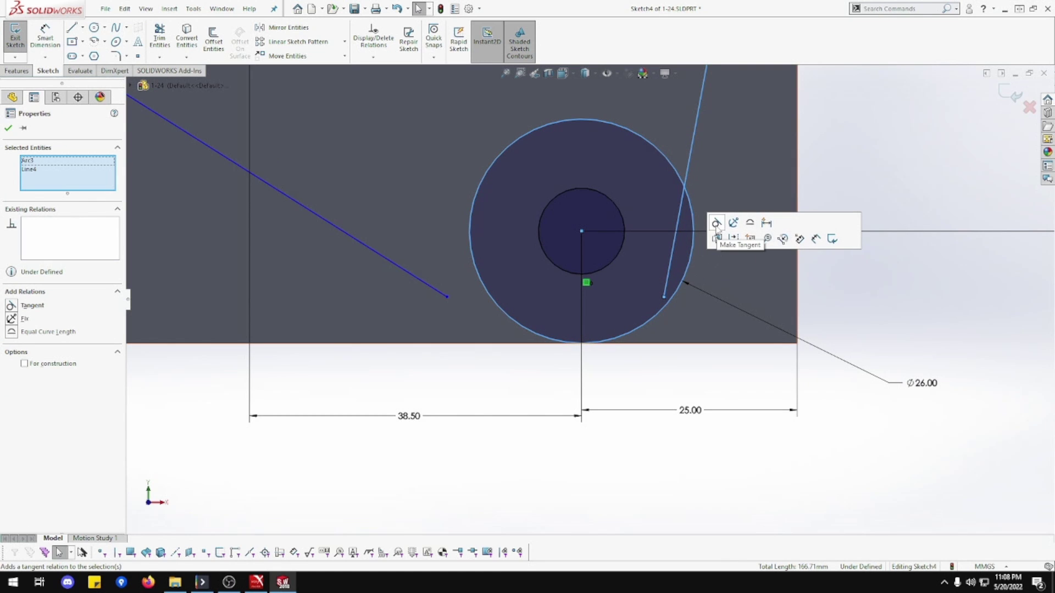
{"action": "left_click", "coordinate": [716, 223]}
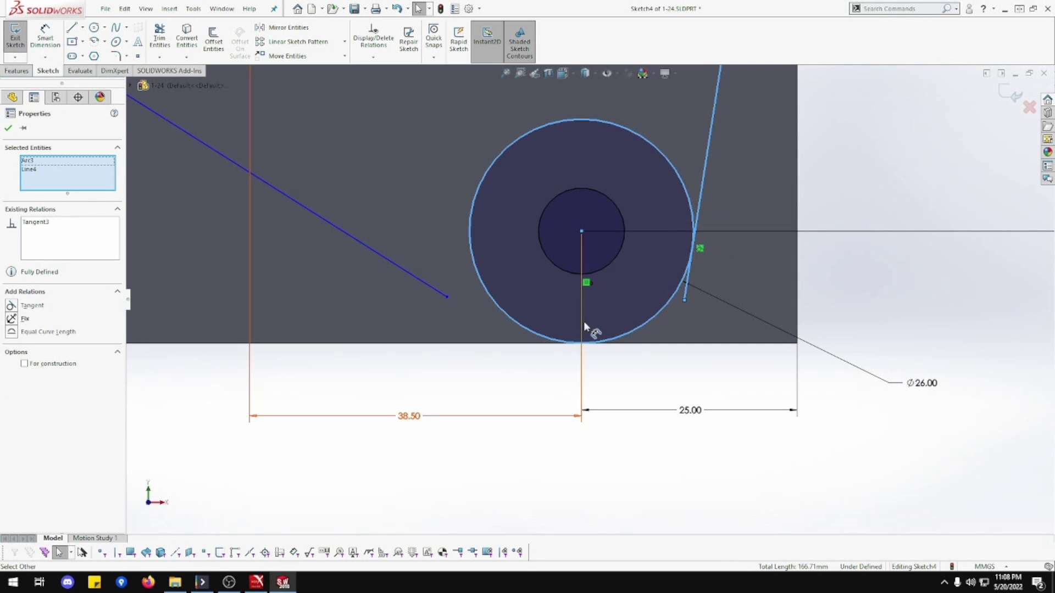
Try to make the slanted line from the face's left edge tangent to the 26 mm circle, and undo the attempt.
{"action": "left_click", "coordinate": [484, 301]}
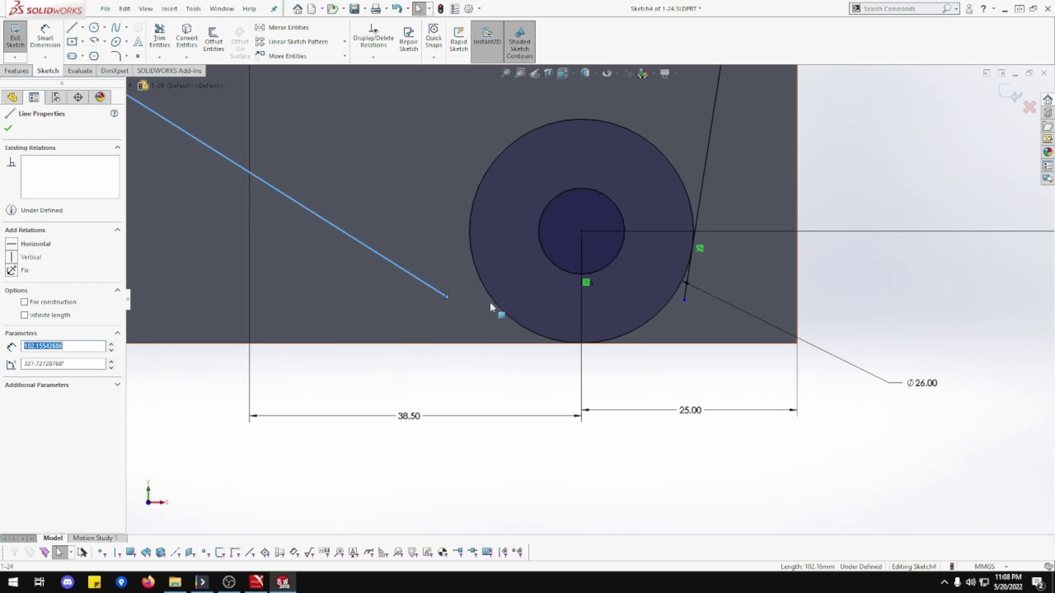
{"action": "left_click", "coordinate": [525, 255]}
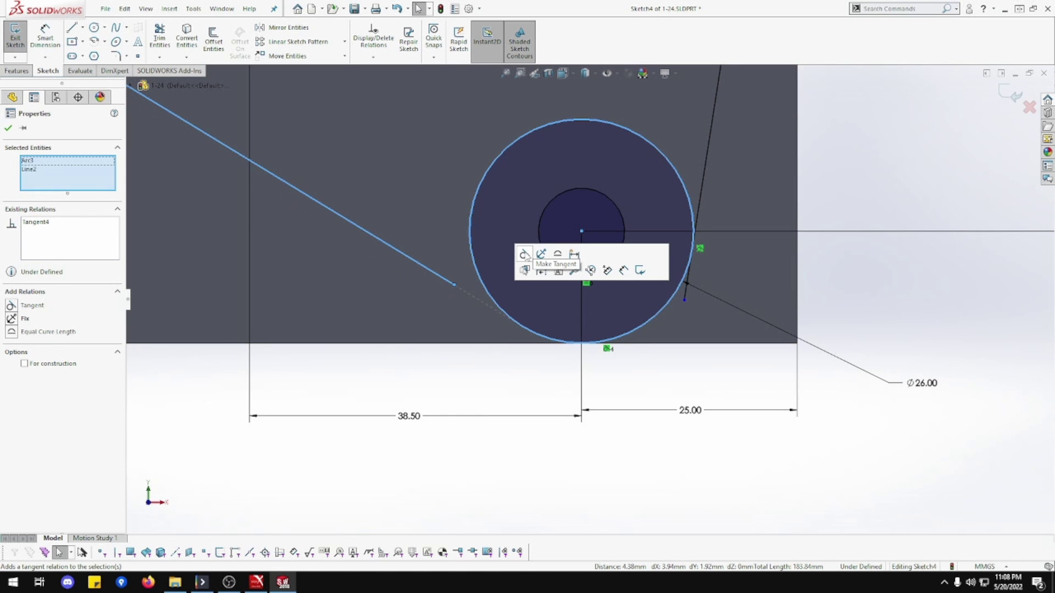
{"action": "left_click_drag", "start_coordinate": [454, 285], "coordinate": [592, 350]}
{"action": "key", "text": "ctrl+z"}
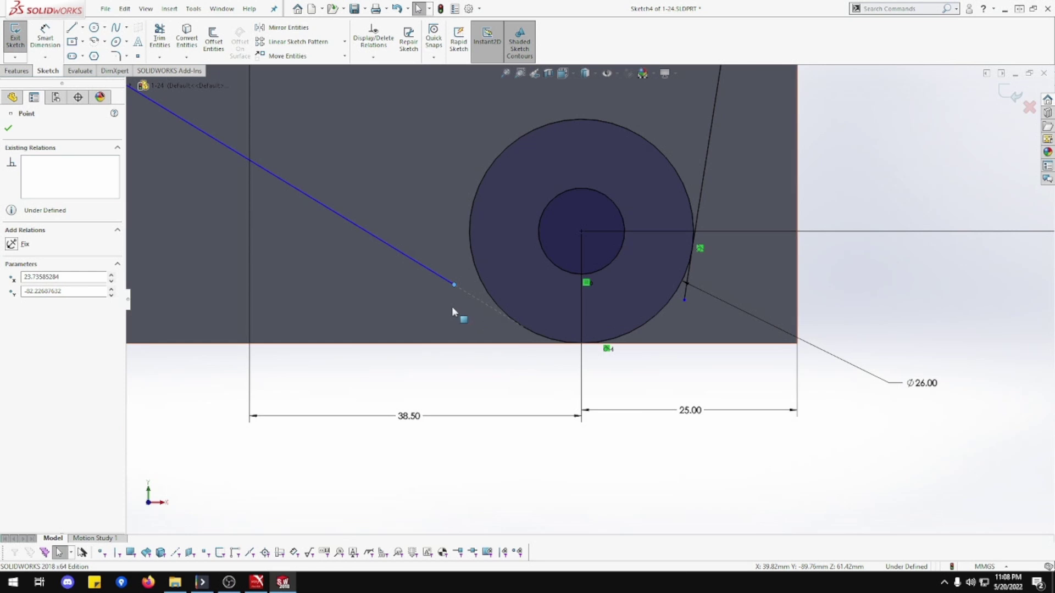
{"action": "left_click", "coordinate": [461, 308]}
Extend the left slanted line's lower end past the face's bottom edge and make the line tangent to the 26 mm circle.
{"action": "left_click_drag", "start_coordinate": [454, 285], "coordinate": [618, 389]}
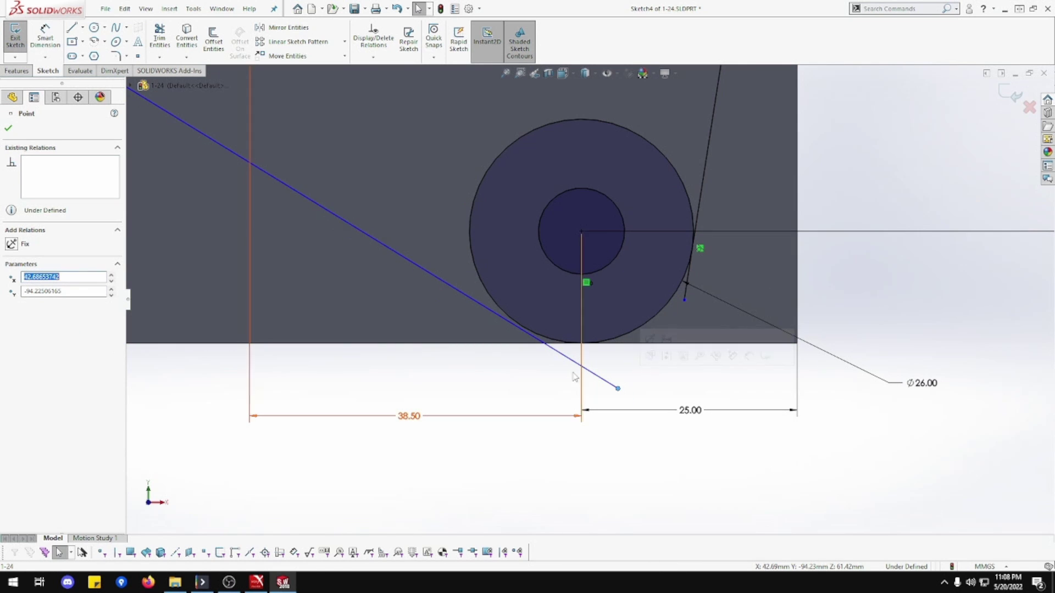
{"action": "left_click", "coordinate": [525, 332]}
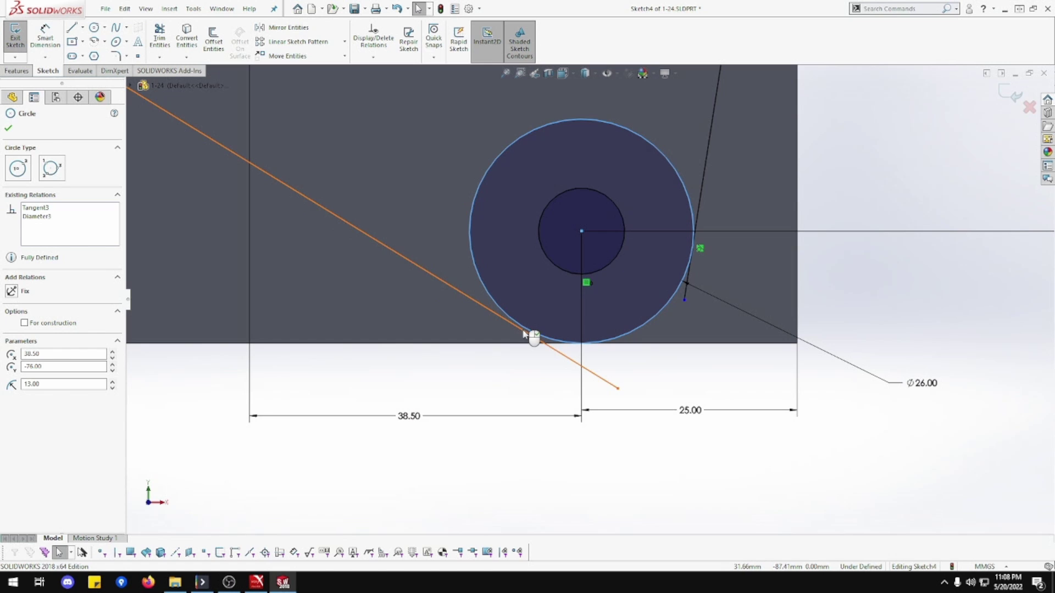
{"action": "left_click", "coordinate": [525, 332], "text": "ctrl"}
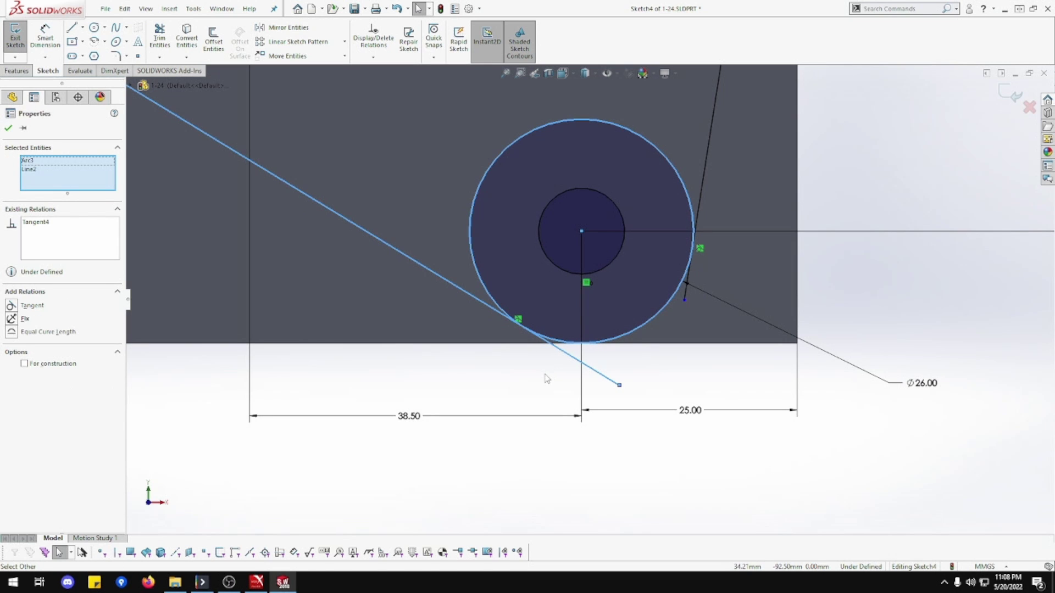
{"action": "scroll", "coordinate": [546, 377], "scroll_direction": "up", "scroll_amount": 3}
{"action": "scroll", "coordinate": [547, 378], "scroll_direction": "up", "scroll_amount": 2}
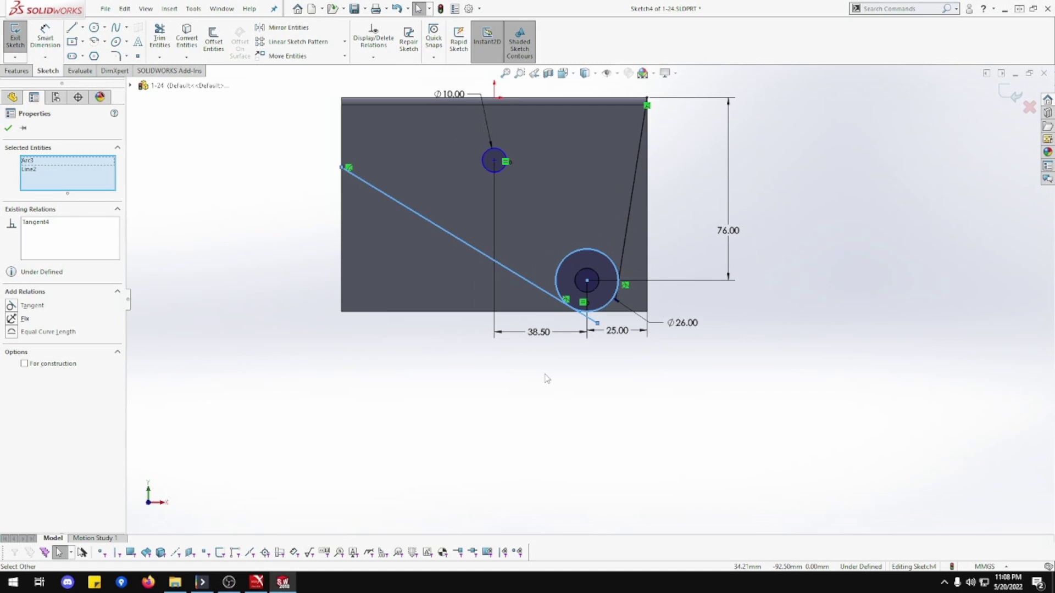
{"action": "scroll", "coordinate": [547, 378], "scroll_direction": "down", "scroll_amount": 2}
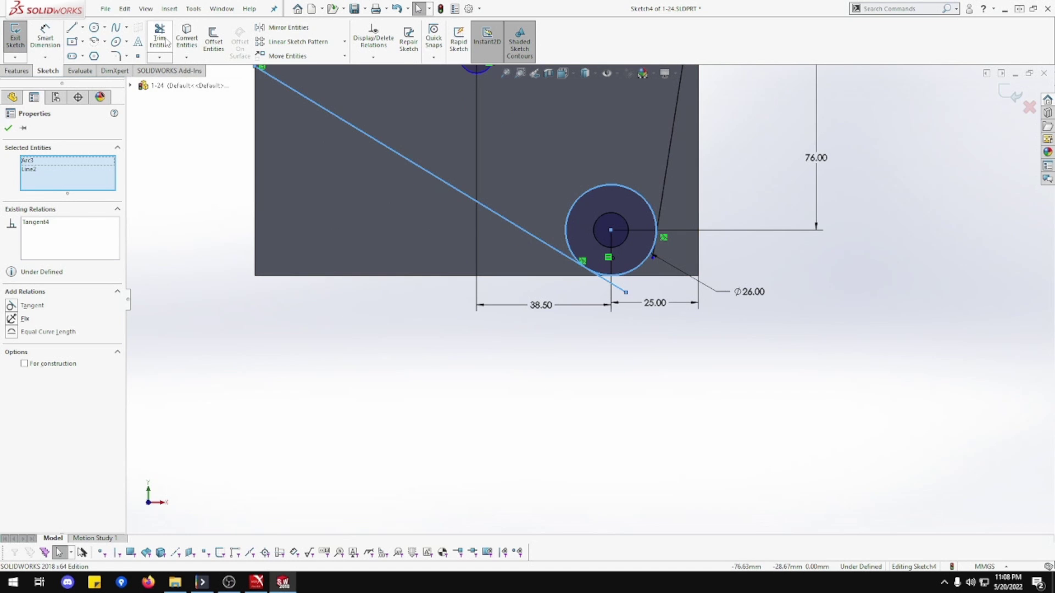
{"action": "key", "text": "Escape"}
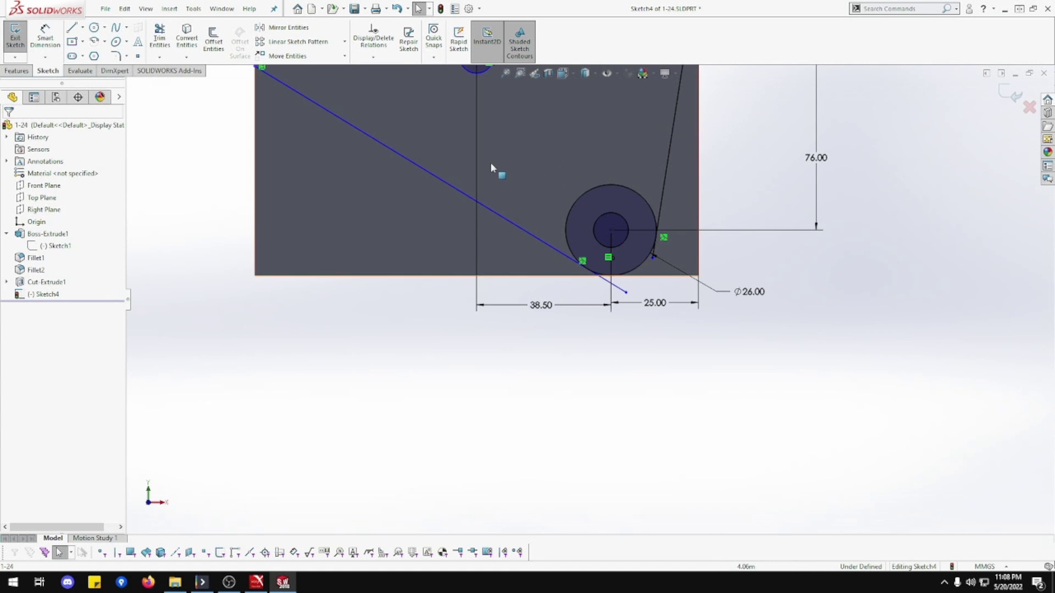
Trim the 26 mm circle to its lower arc between the tangent lines and remove both lines' ends beyond the tangent points.
{"action": "left_click", "coordinate": [159, 38]}
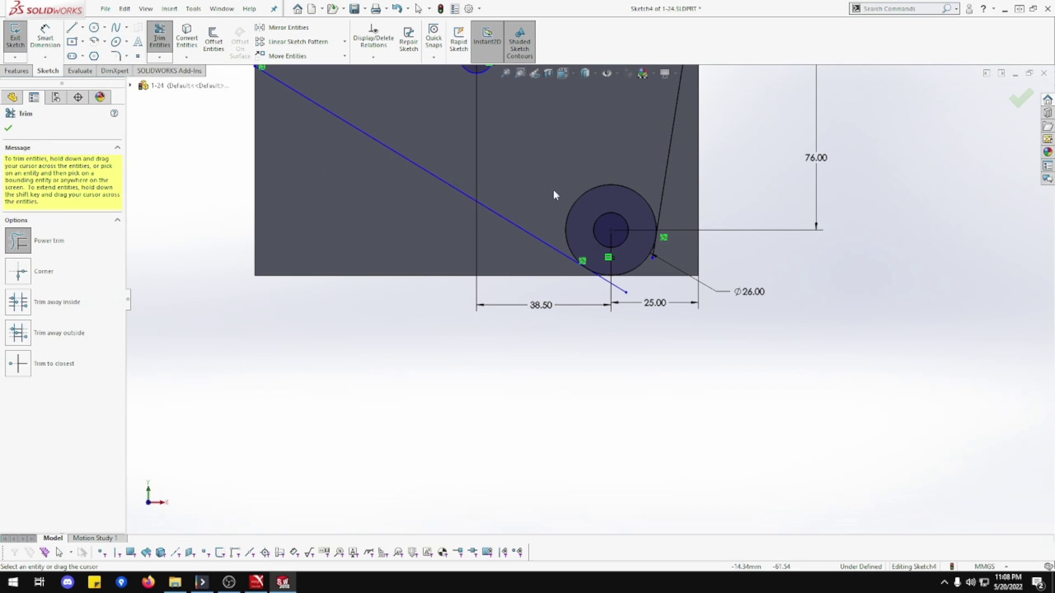
{"action": "left_click_drag", "start_coordinate": [585, 164], "coordinate": [593, 199]}
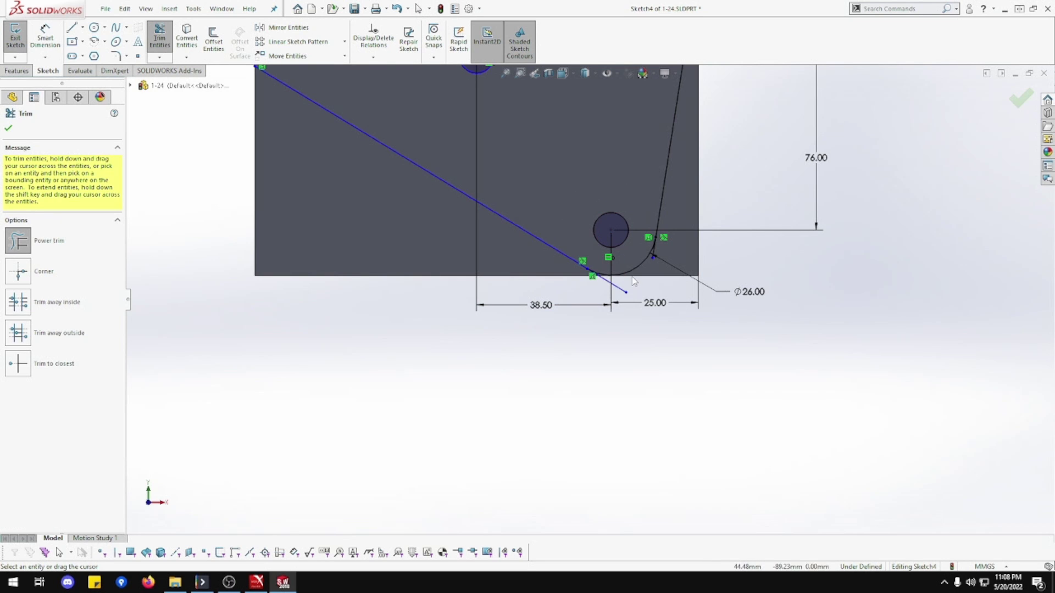
{"action": "left_click_drag", "start_coordinate": [632, 276], "coordinate": [618, 290]}
{"action": "scroll", "coordinate": [623, 270], "scroll_direction": "down", "scroll_amount": 5}
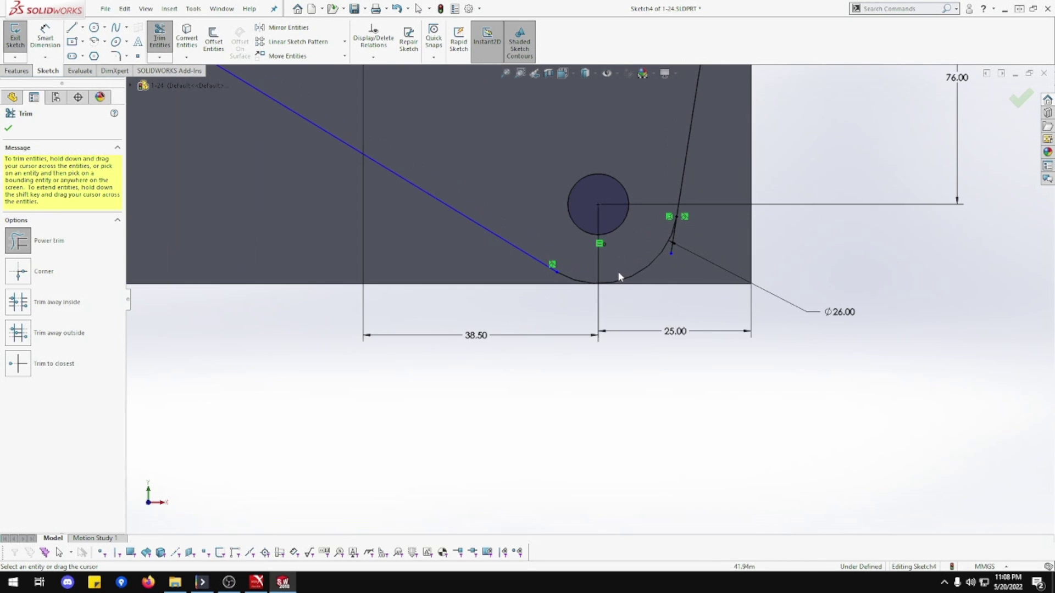
{"action": "scroll", "coordinate": [548, 300], "scroll_direction": "down", "scroll_amount": 2}
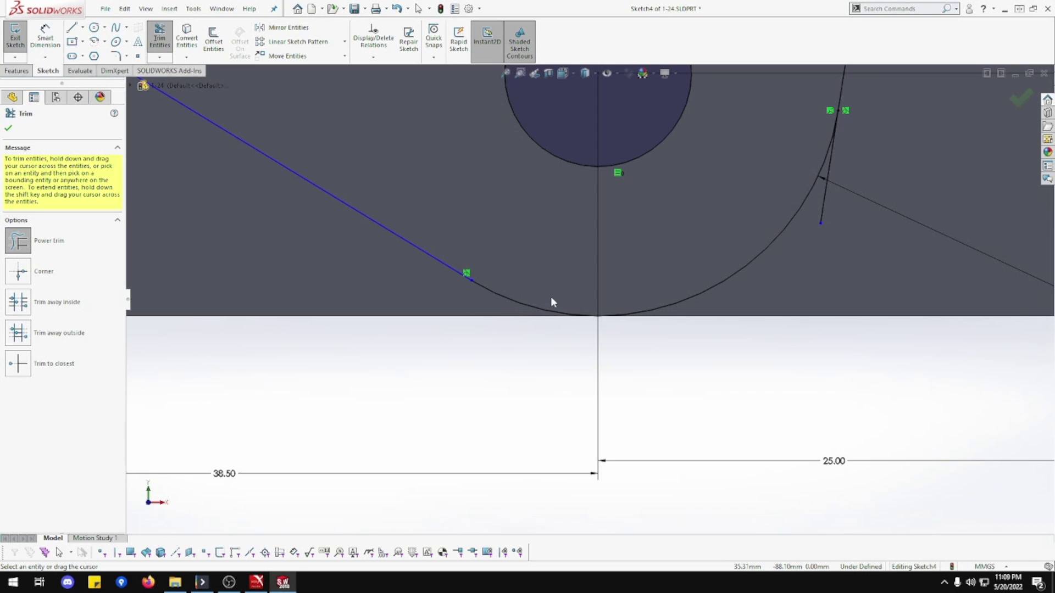
{"action": "scroll", "coordinate": [551, 298], "scroll_direction": "up", "scroll_amount": 1}
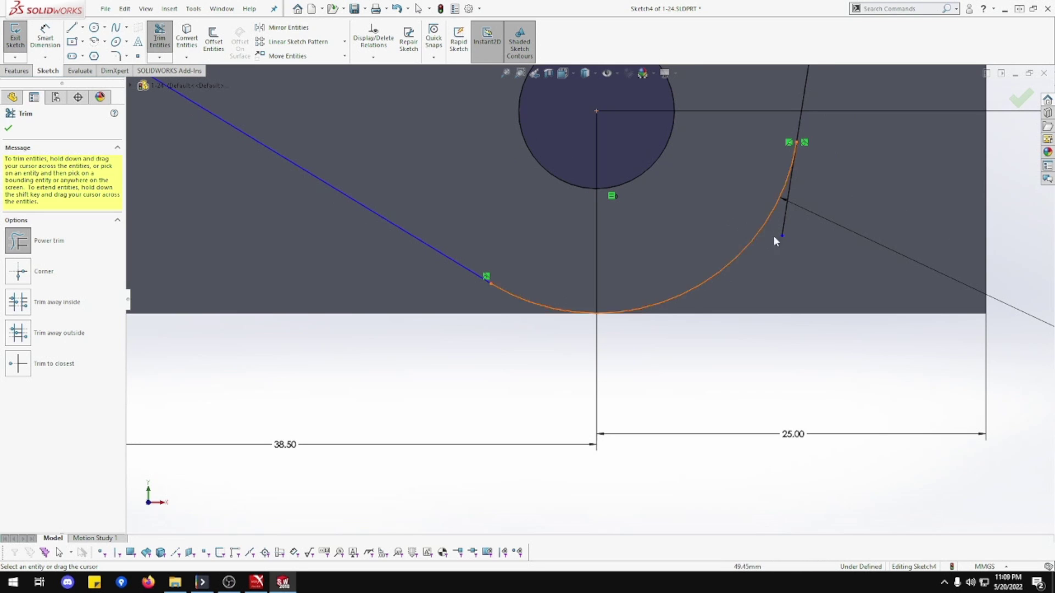
{"action": "left_click_drag", "start_coordinate": [797, 237], "coordinate": [782, 226]}
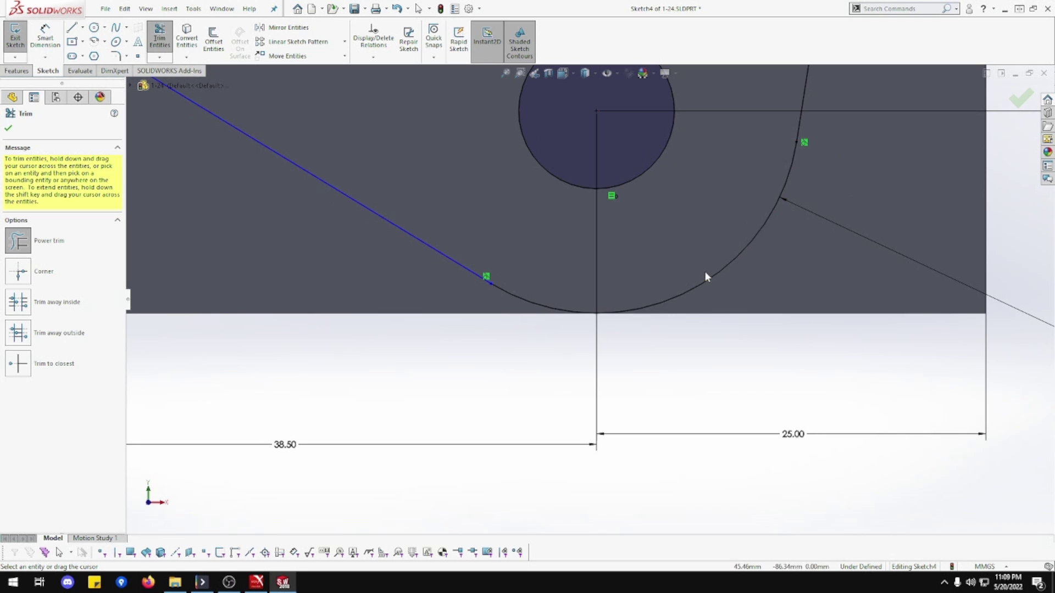
Sketch a vertical line about 60 mm long from the left slanted line's upper end to the face's lower-left corner.
{"action": "scroll", "coordinate": [706, 276], "scroll_direction": "up", "scroll_amount": 3}
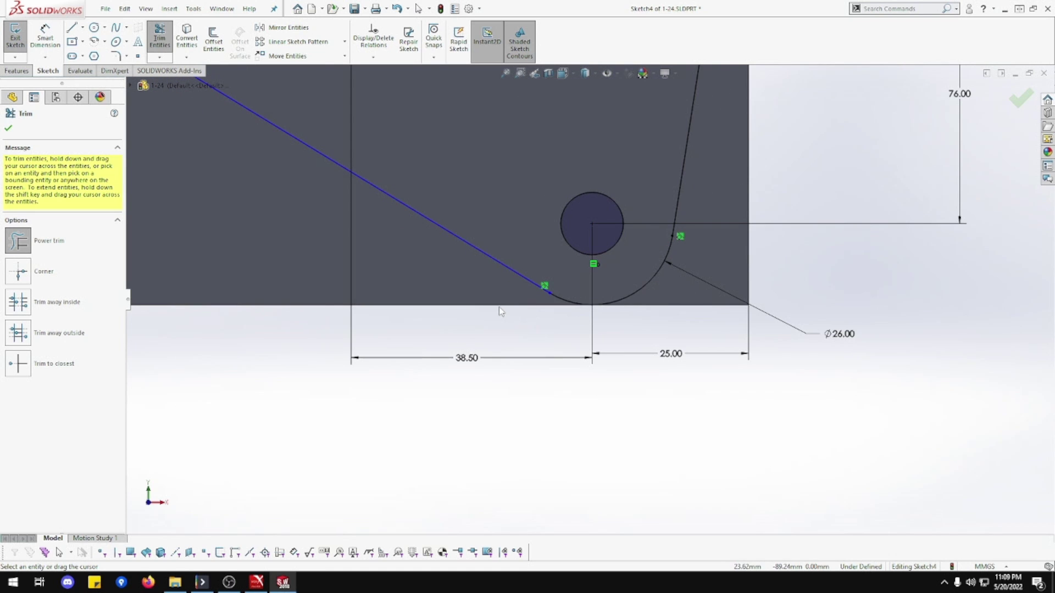
{"action": "scroll", "coordinate": [578, 265], "scroll_direction": "down", "scroll_amount": 5}
{"action": "scroll", "coordinate": [578, 264], "scroll_direction": "up", "scroll_amount": 2}
{"action": "scroll", "coordinate": [578, 260], "scroll_direction": "up", "scroll_amount": 5}
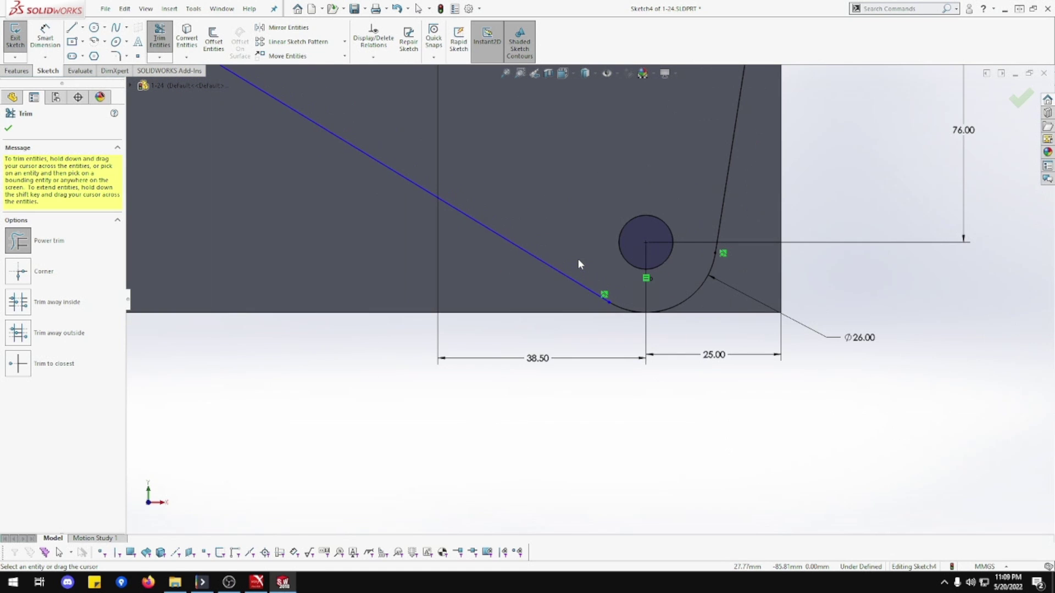
{"action": "scroll", "coordinate": [303, 128], "scroll_direction": "down", "scroll_amount": 3}
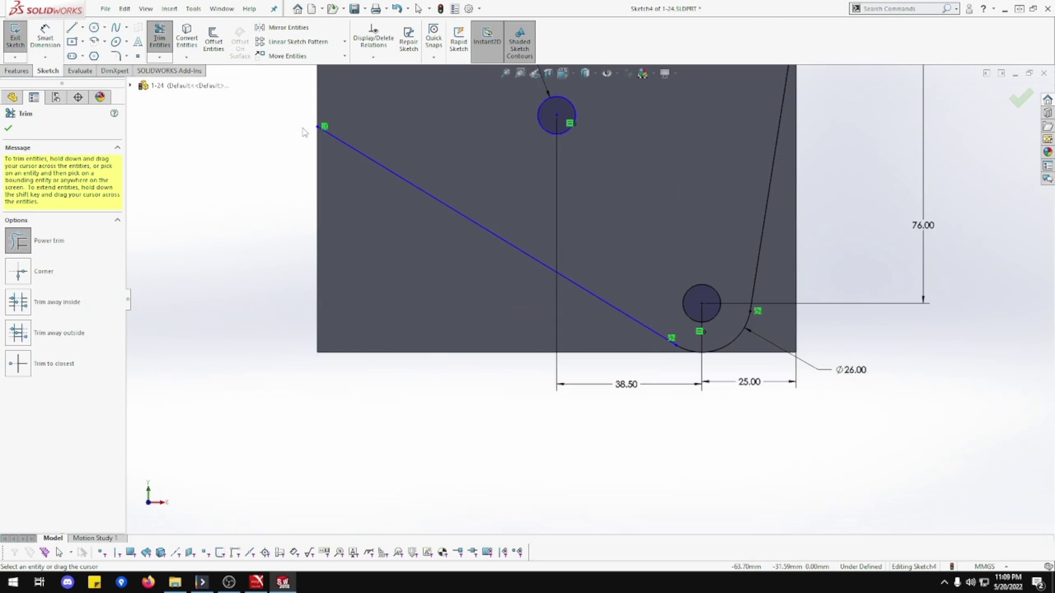
{"action": "scroll", "coordinate": [303, 128], "scroll_direction": "up", "scroll_amount": 3}
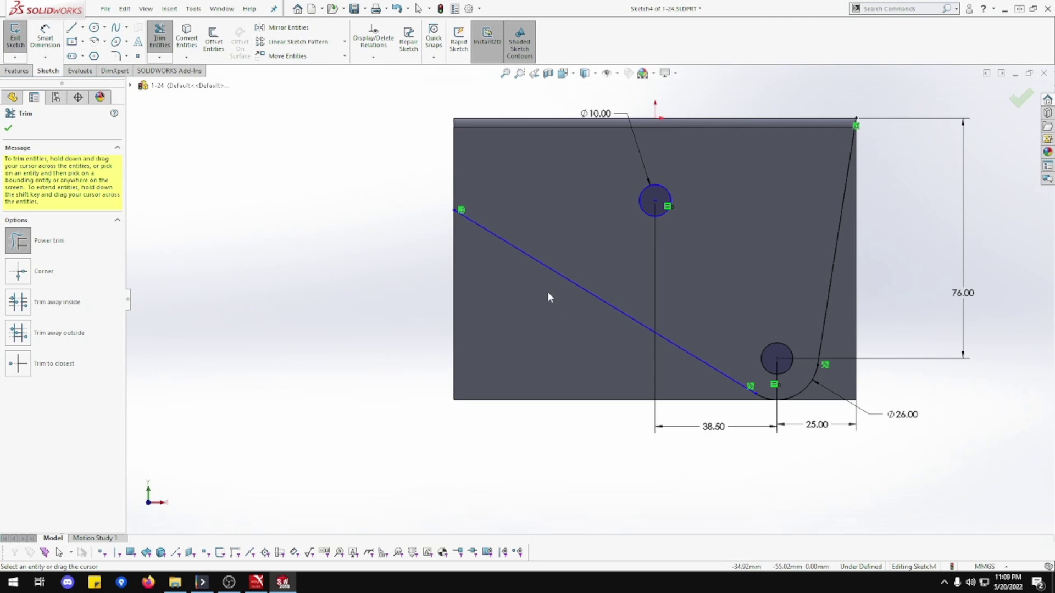
{"action": "left_click", "coordinate": [72, 28]}
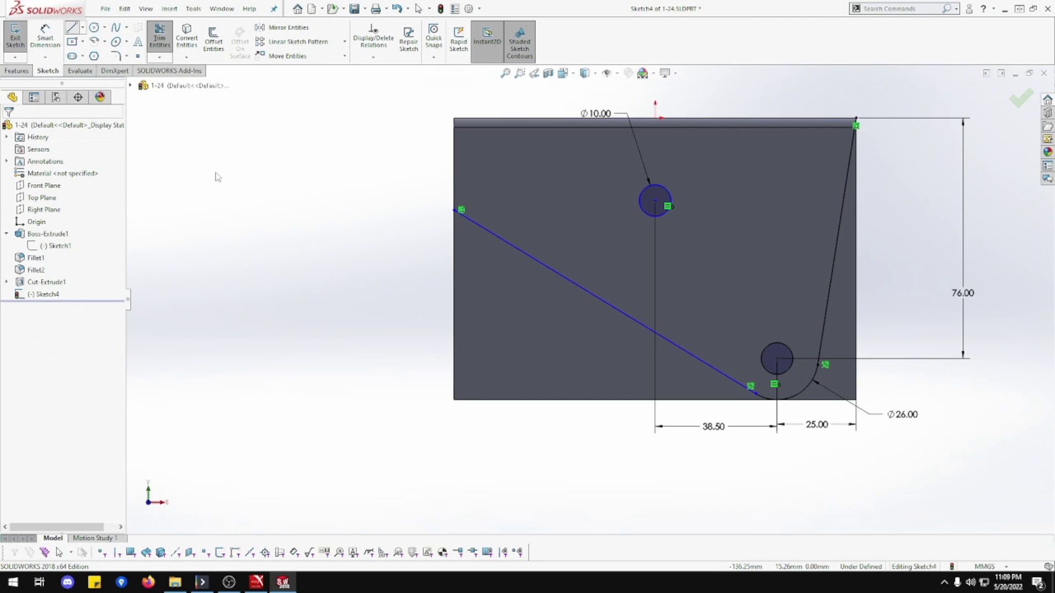
{"action": "left_click", "coordinate": [457, 210]}
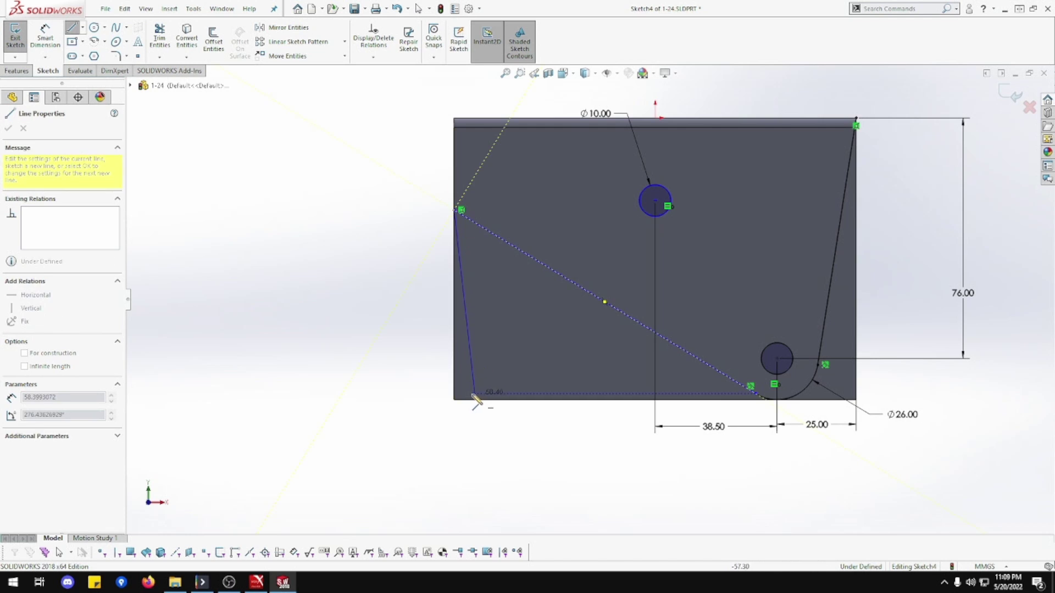
{"action": "left_click", "coordinate": [453, 399]}
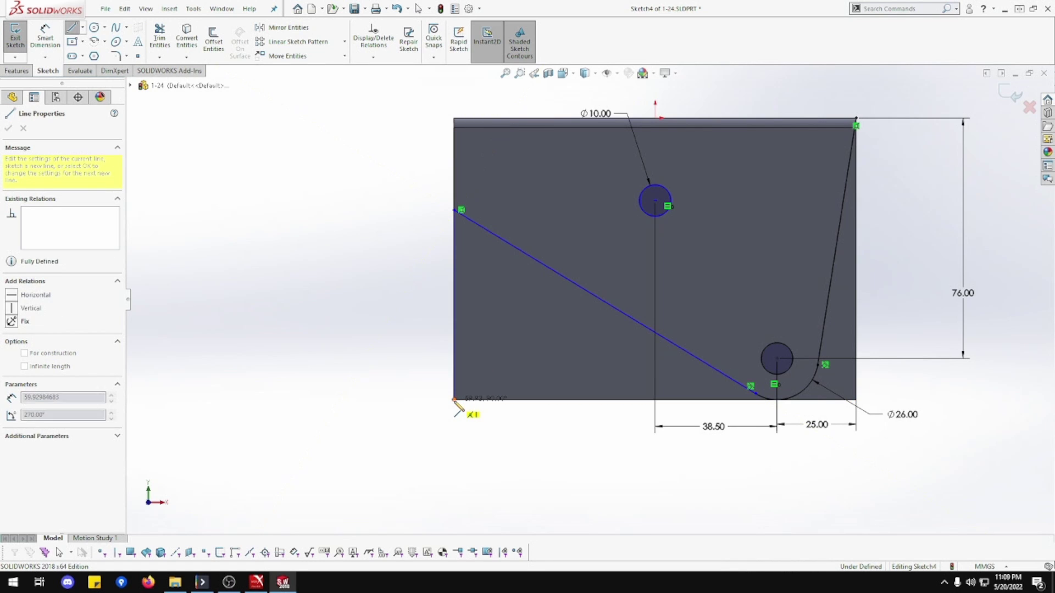
Sketch a horizontal line along the face's bottom edge from its lower-left corner to its lower-right corner.
{"action": "left_click", "coordinate": [856, 400]}
{"action": "key", "text": "Return"}
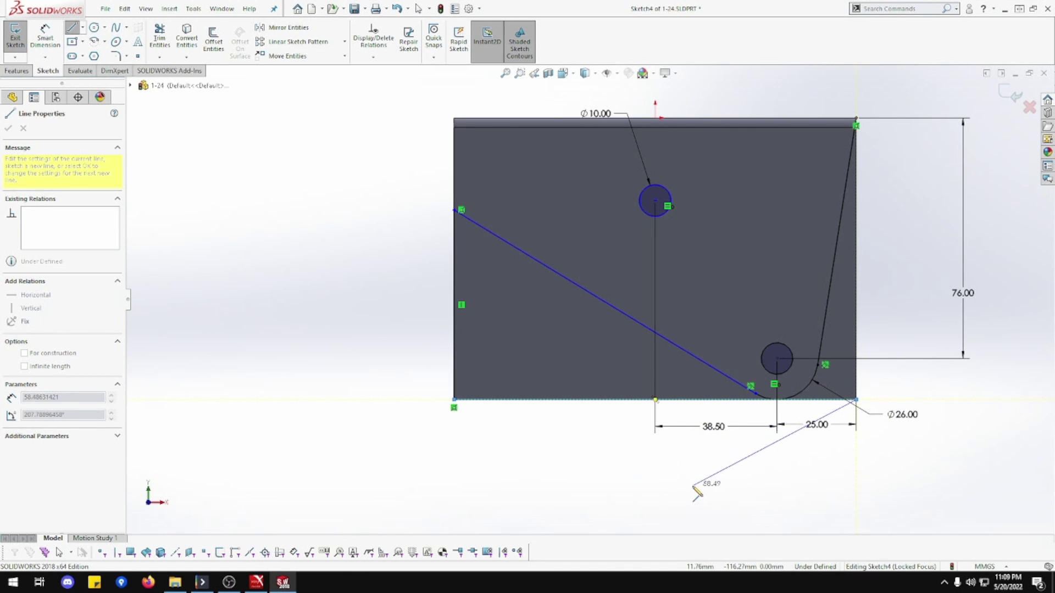
{"action": "key", "text": "Escape"}
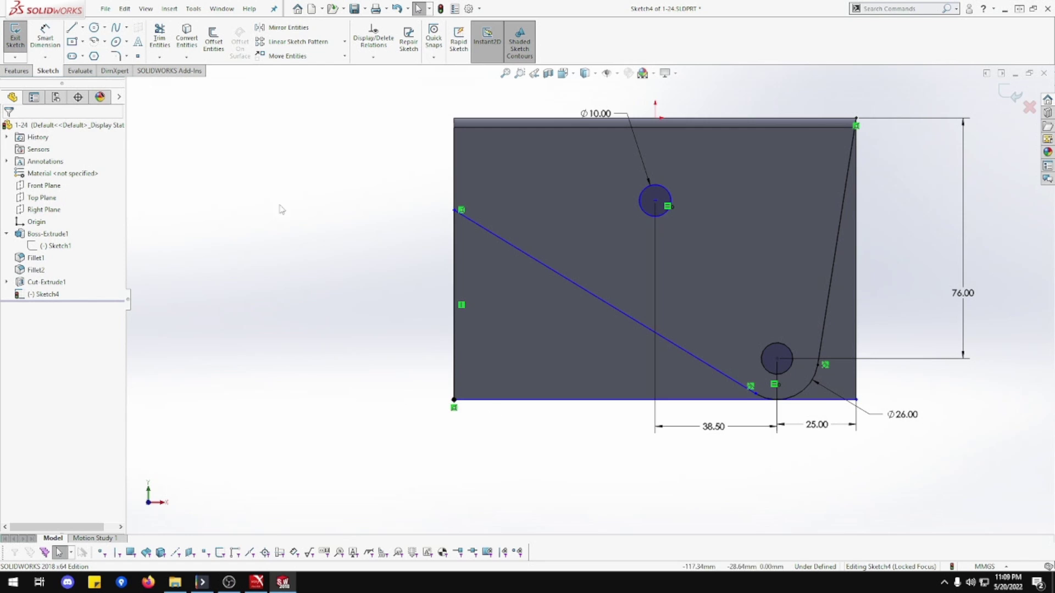
Try a short slanted line about 4.4 mm long from the face's lower-left corner, and remove it together with the bottom-edge line.
{"action": "key", "text": "l"}
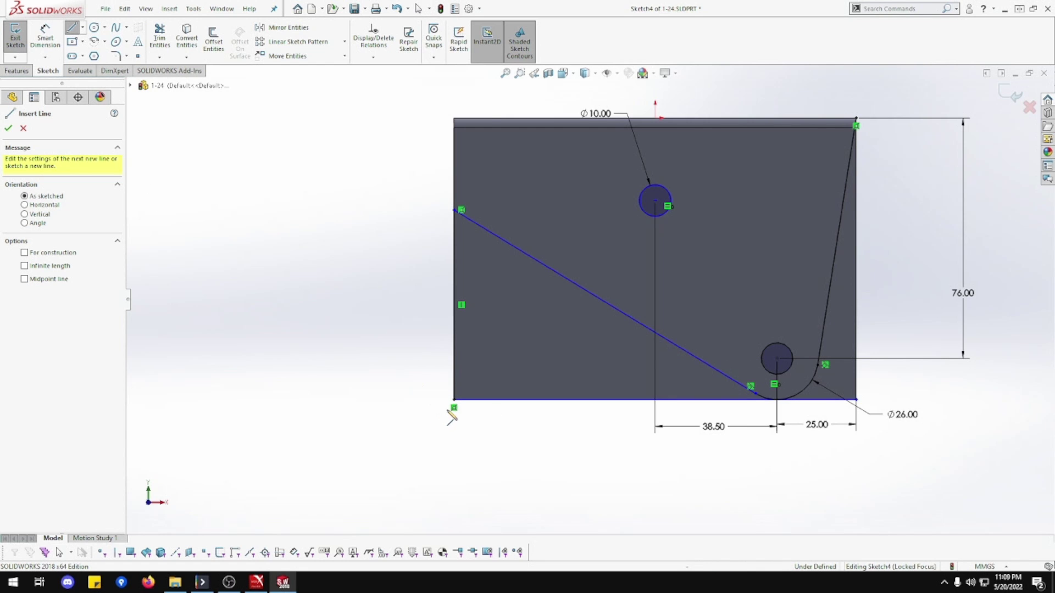
{"action": "left_click_drag", "start_coordinate": [453, 399], "coordinate": [466, 407]}
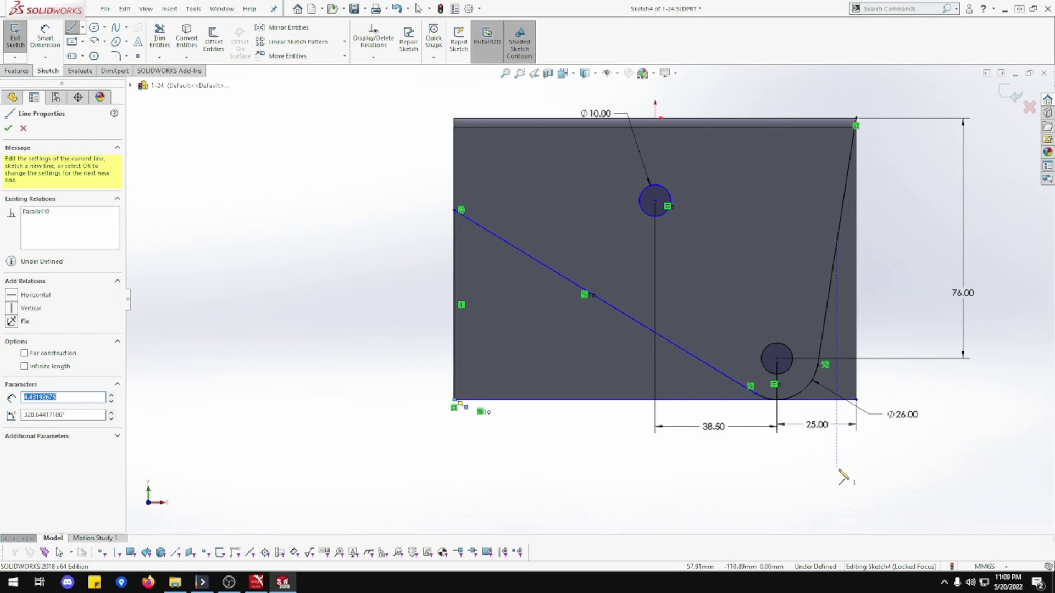
{"action": "key", "text": "Escape"}
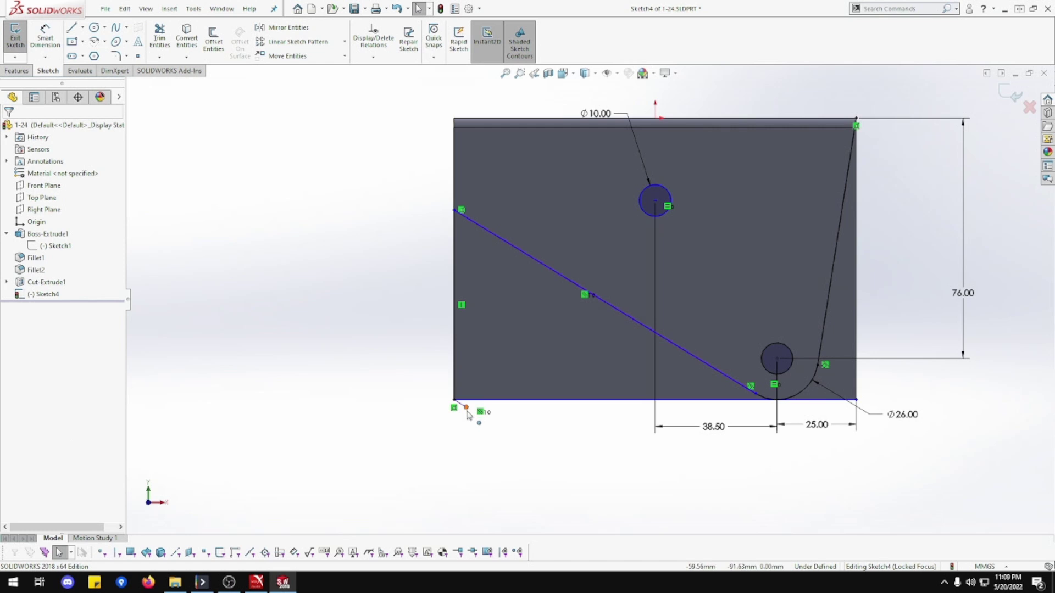
{"action": "left_click_drag", "start_coordinate": [466, 407], "coordinate": [865, 452]}
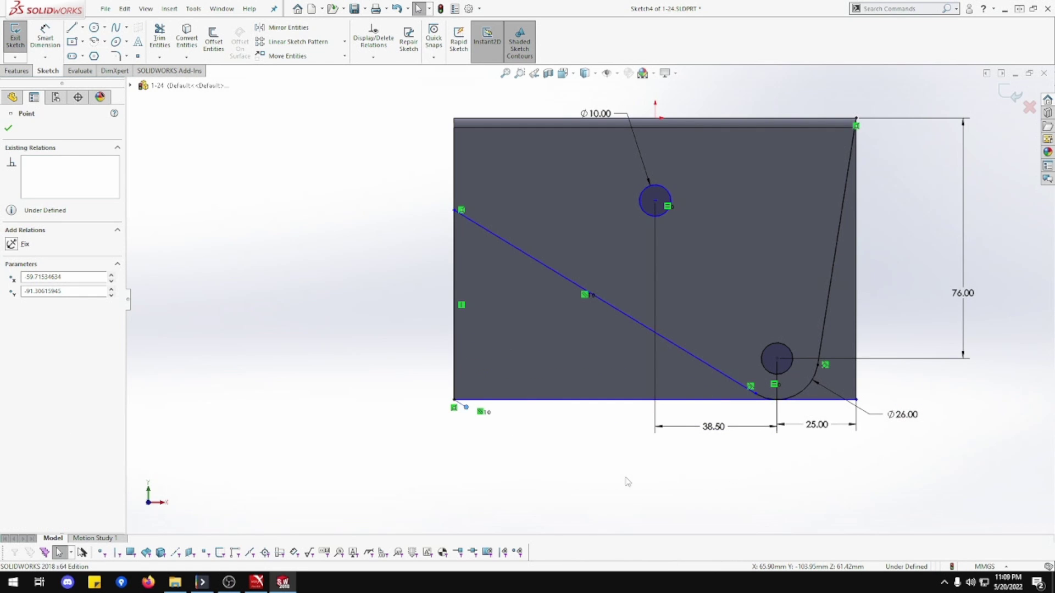
{"action": "left_click", "coordinate": [550, 462]}
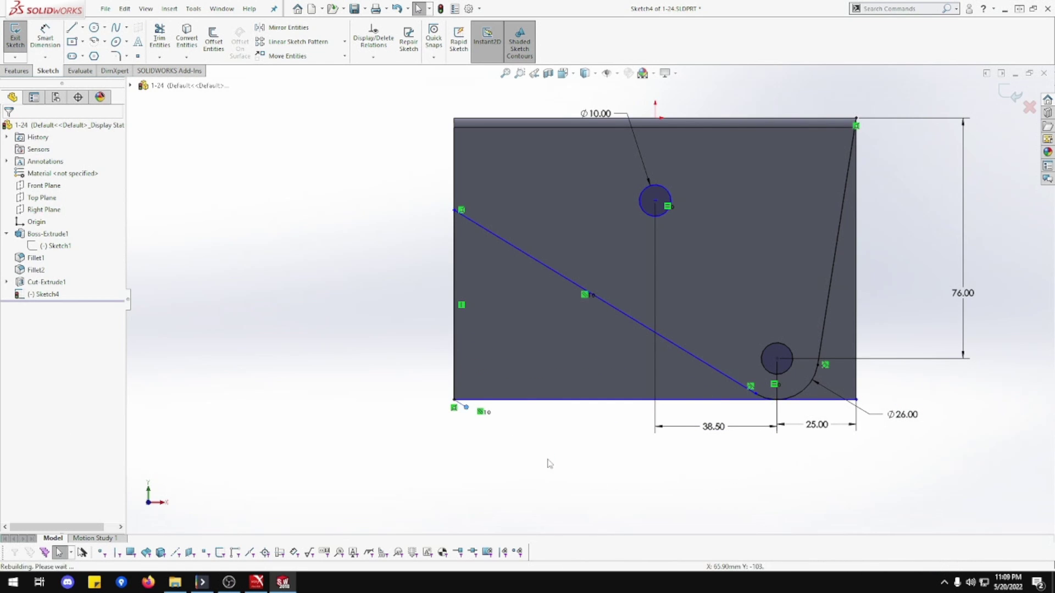
{"action": "left_click", "coordinate": [457, 368]}
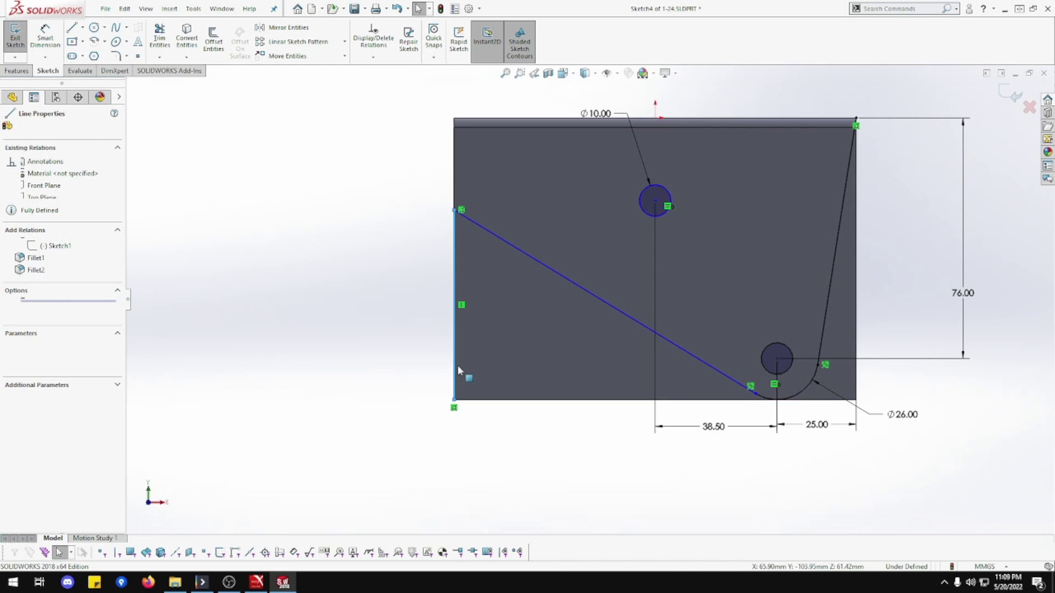
{"action": "left_click", "coordinate": [454, 402]}
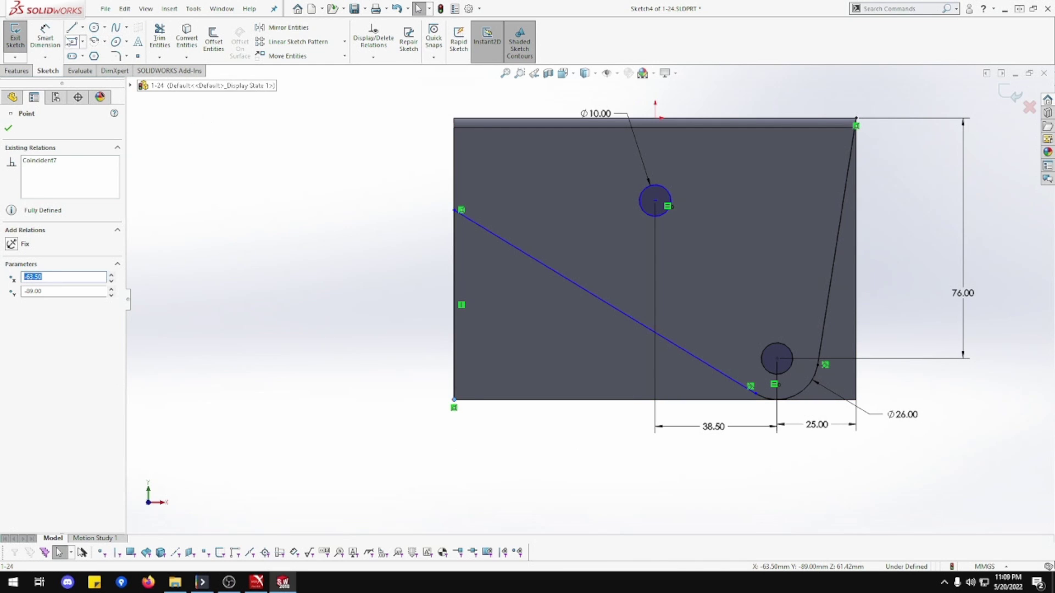
Sketch a slanted line from the lower-left corner to below the lower-right corner and a vertical line about 106 mm up to the upper-right corner.
{"action": "left_click", "coordinate": [72, 28]}
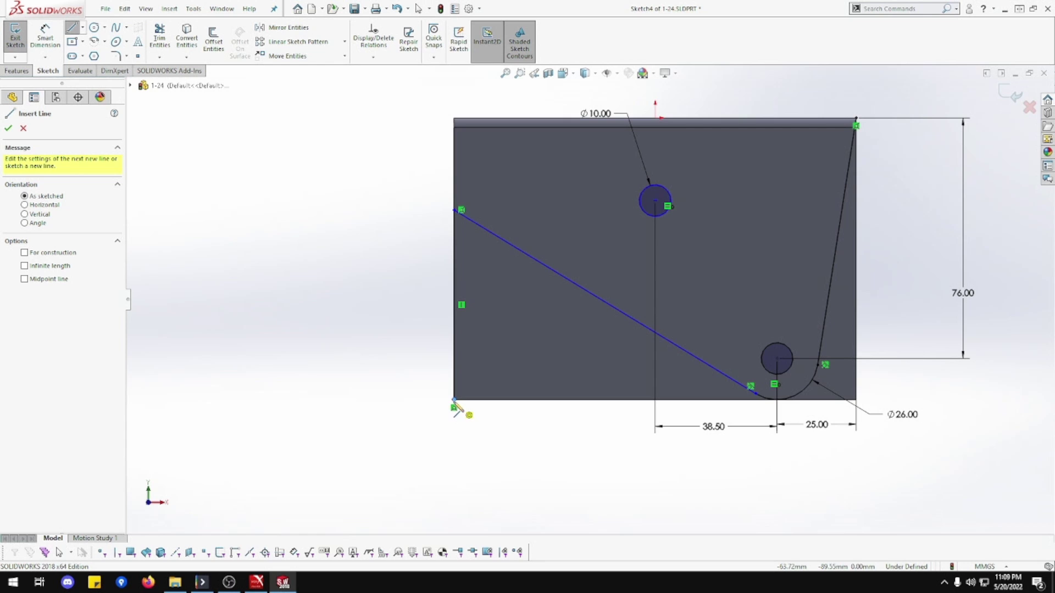
{"action": "left_click", "coordinate": [453, 407]}
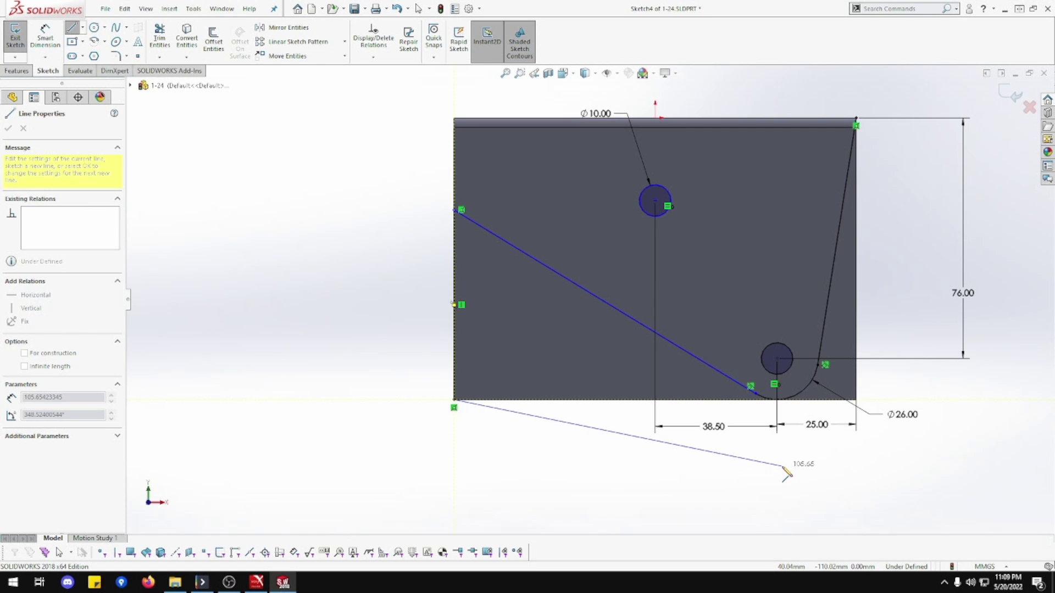
{"action": "left_click", "coordinate": [856, 452]}
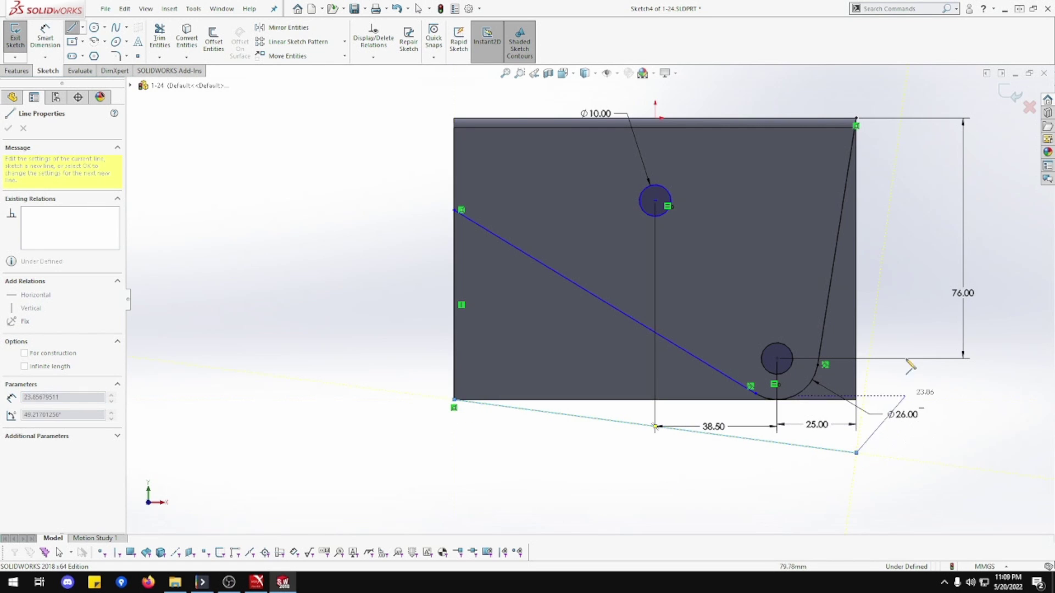
{"action": "left_click", "coordinate": [856, 119]}
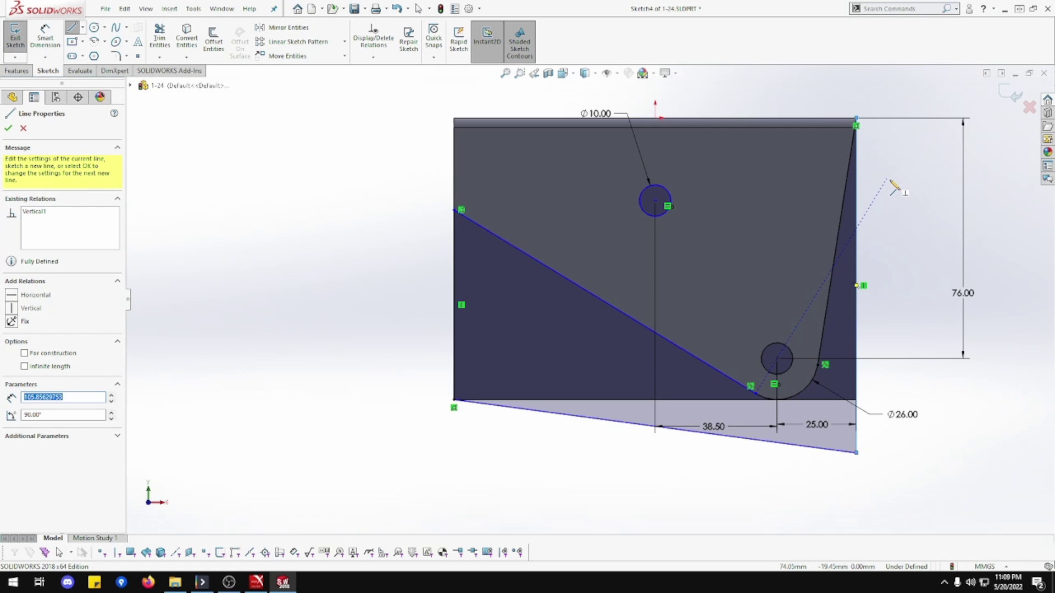
{"action": "key", "text": "Escape"}
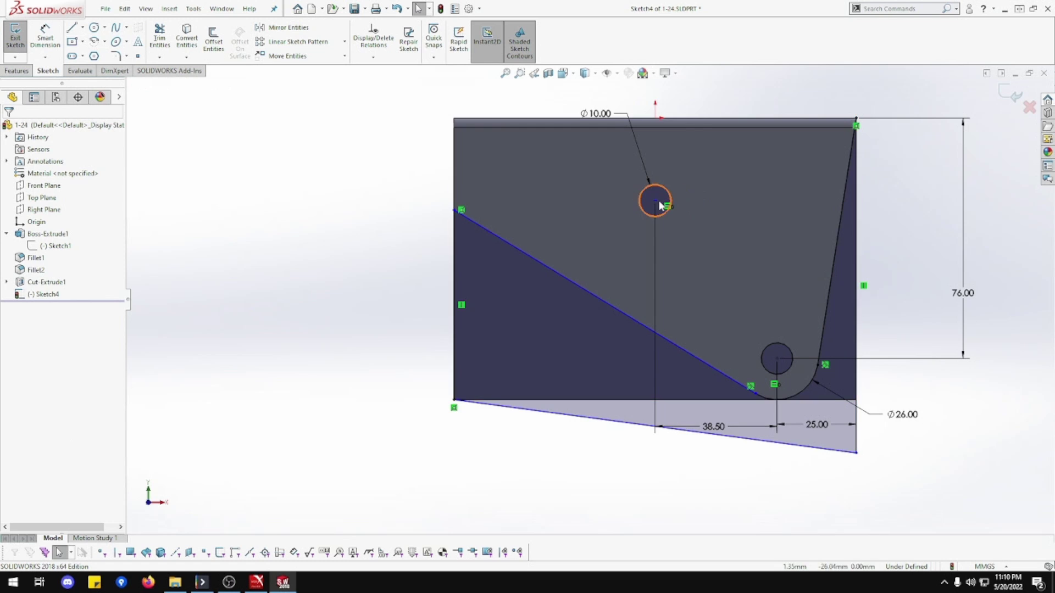
Move the upper 10 mm circle straight down to about 35.6 mm below the origin and extrude-cut the sketch Through All.
{"action": "left_click_drag", "start_coordinate": [657, 202], "coordinate": [658, 233]}
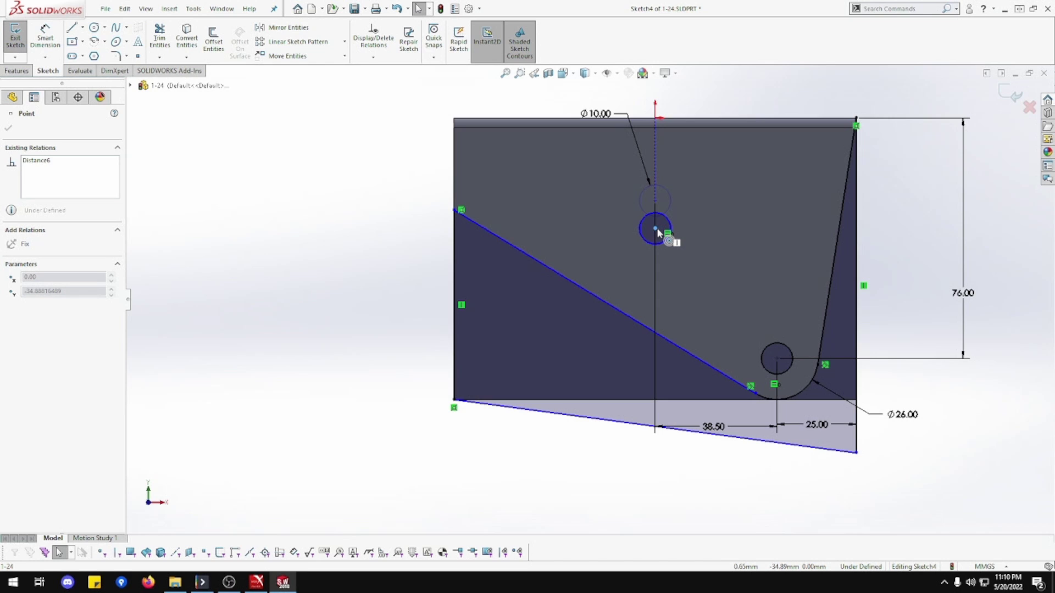
{"action": "left_click_drag", "start_coordinate": [658, 231], "coordinate": [657, 232]}
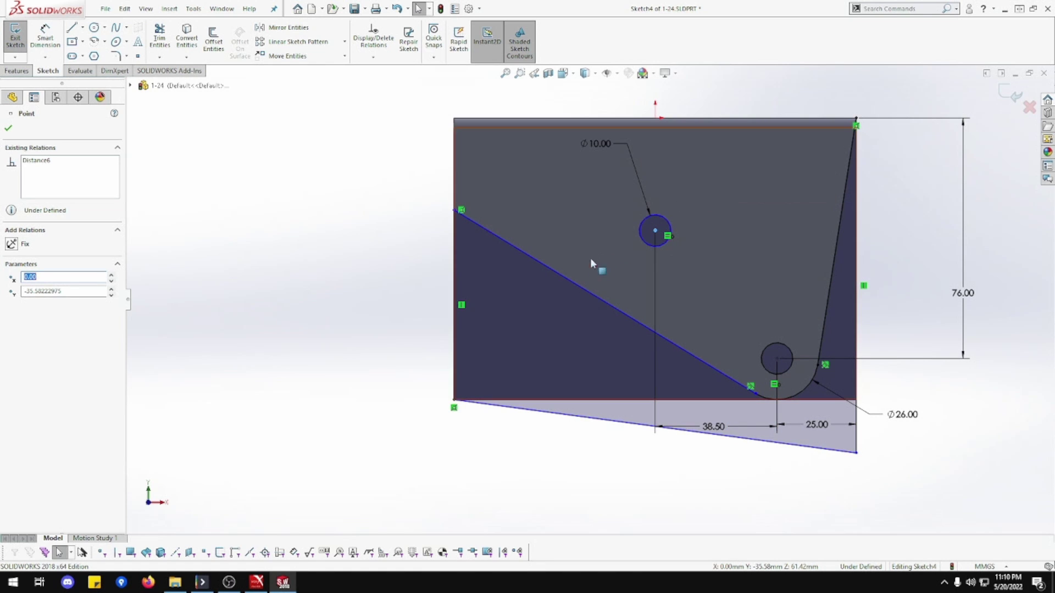
{"action": "left_click", "coordinate": [24, 73]}
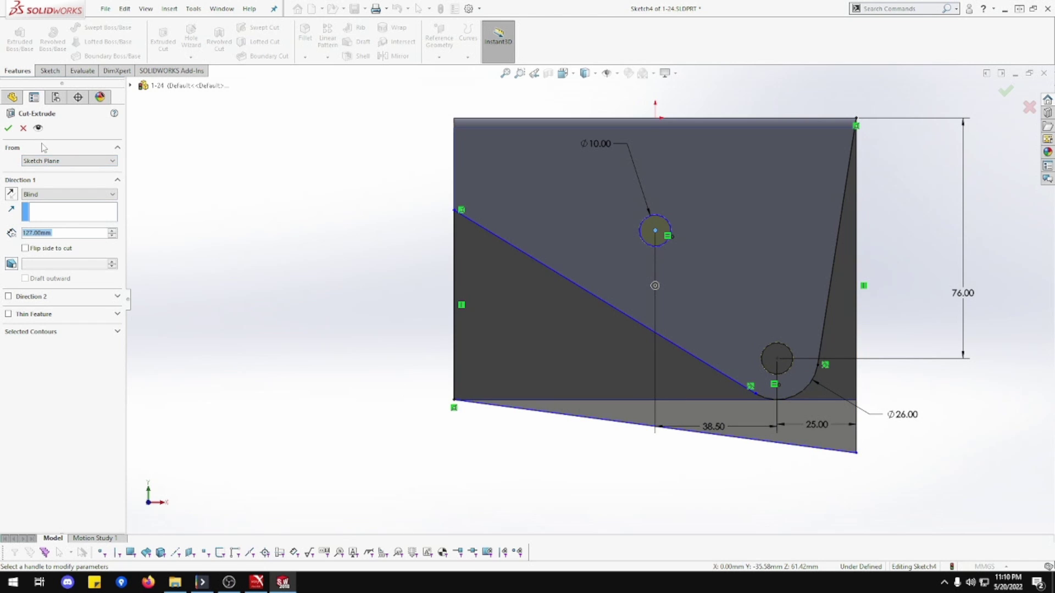
{"action": "left_click", "coordinate": [55, 195]}
{"action": "left_click", "coordinate": [55, 211]}
{"action": "left_click", "coordinate": [12, 128]}
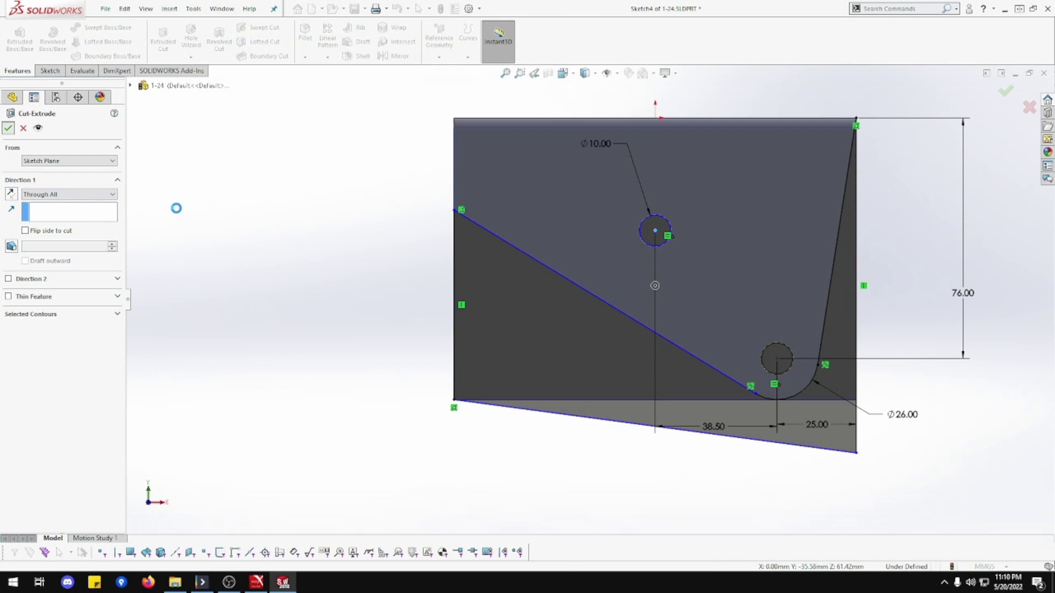
{"action": "left_click", "coordinate": [571, 334]}
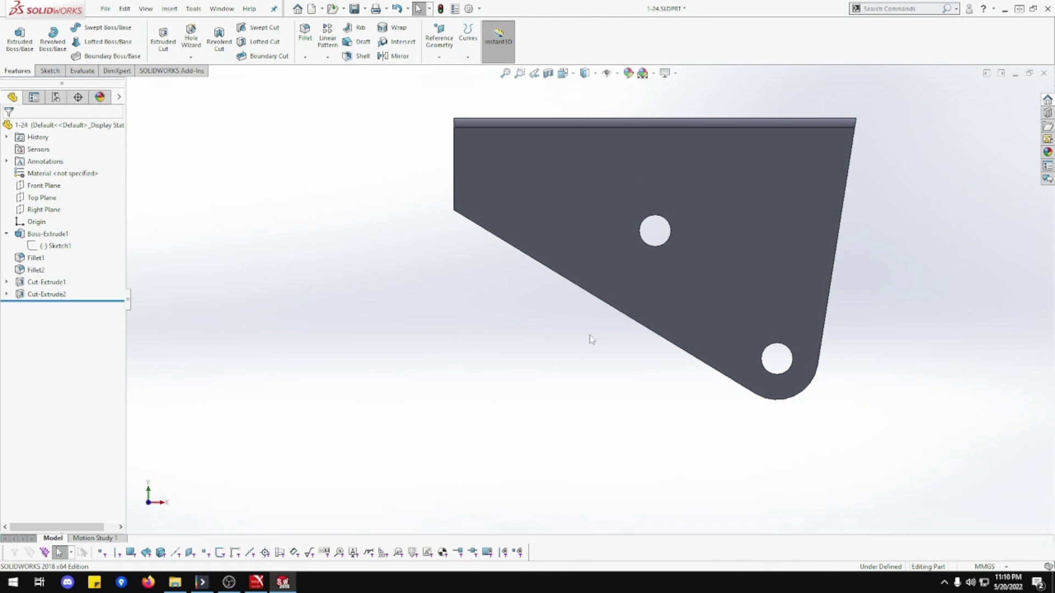
Fillet the two side walls' corner edges, where the short vertical ends meet the slanted edges, with a 10 mm radius.
{"action": "mouse_move", "coordinate": [601, 346]}
{"action": "middle_mouse_down"}
{"action": "mouse_move", "coordinate": [485, 328]}
{"action": "mouse_move", "coordinate": [598, 350]}
{"action": "middle_mouse_up"}
{"action": "key", "text": "Escape"}
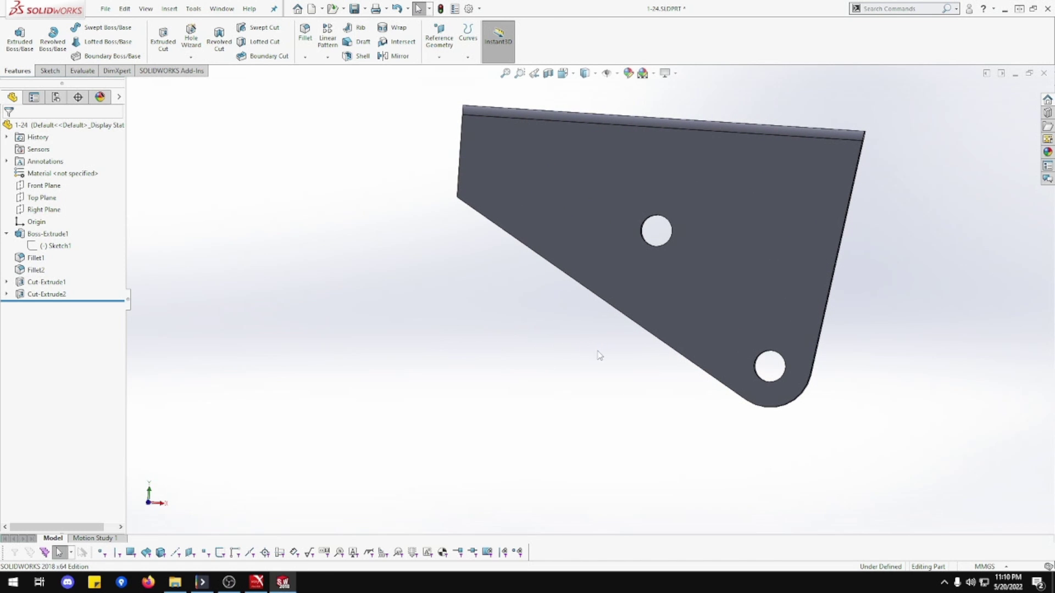
{"action": "middle_click_drag", "start_coordinate": [459, 311], "coordinate": [555, 219]}
{"action": "scroll", "coordinate": [575, 217], "scroll_direction": "down", "scroll_amount": 2}
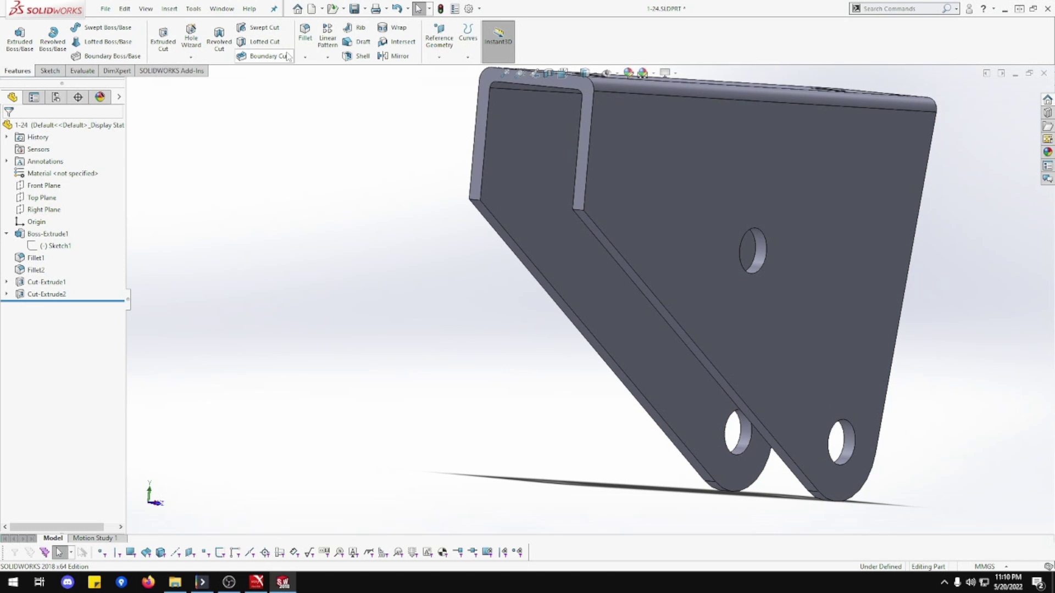
{"action": "left_click", "coordinate": [306, 34]}
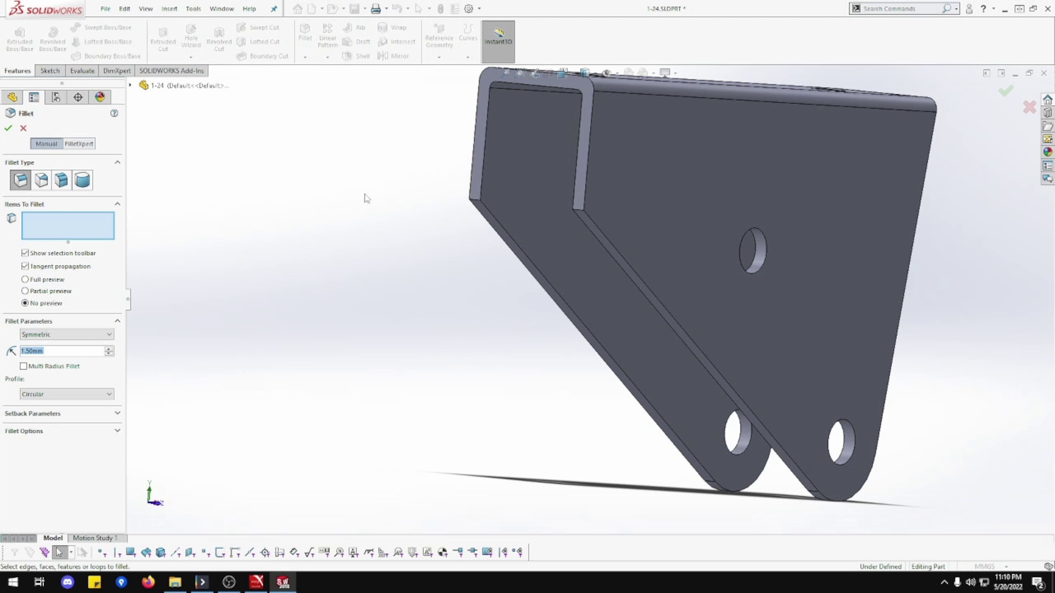
{"action": "type", "text": "10"}
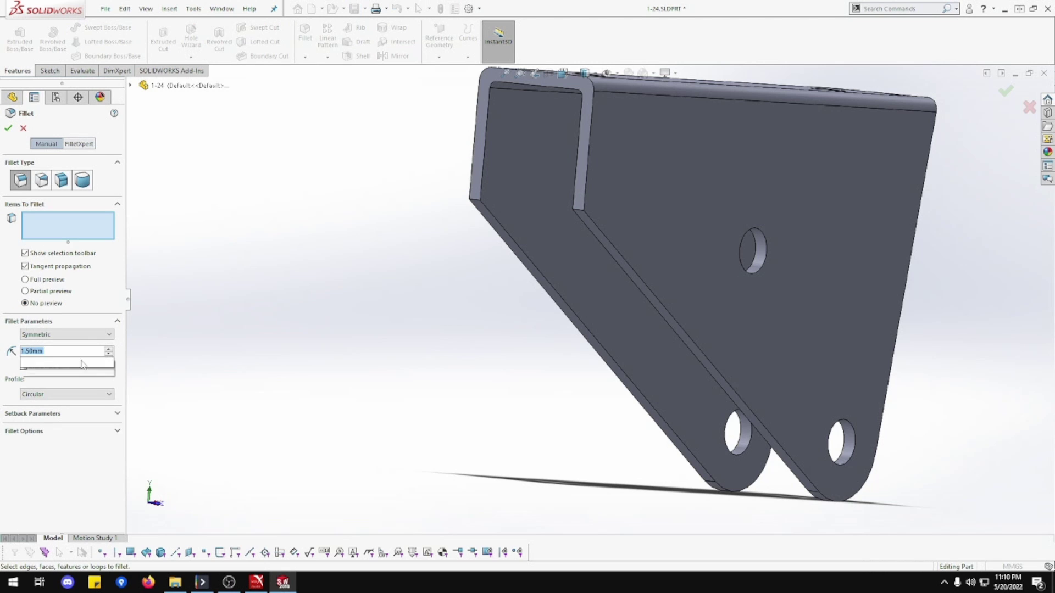
{"action": "key", "text": "Tab"}
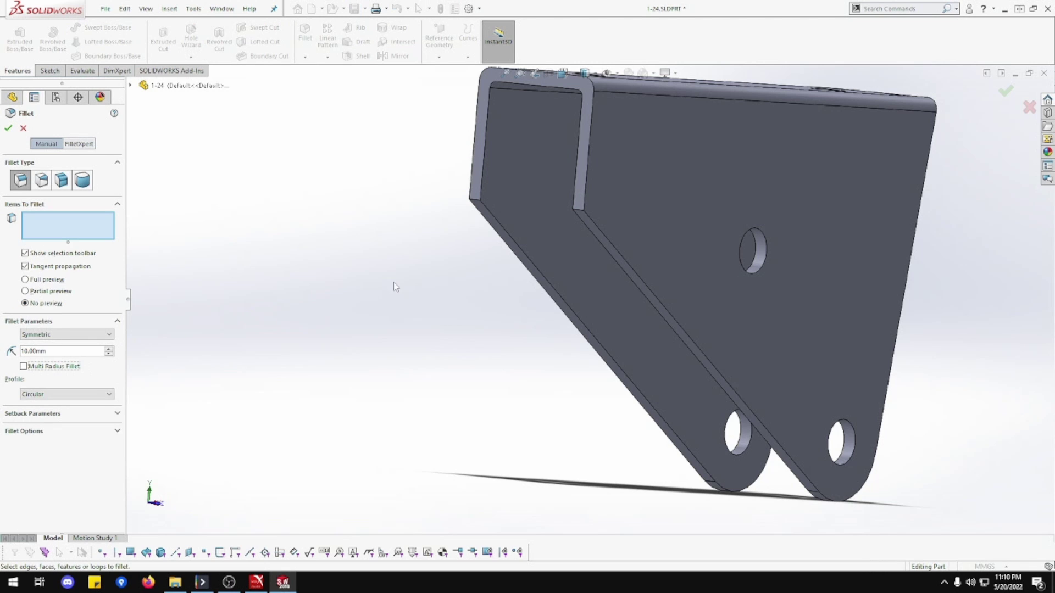
{"action": "left_click", "coordinate": [574, 210]}
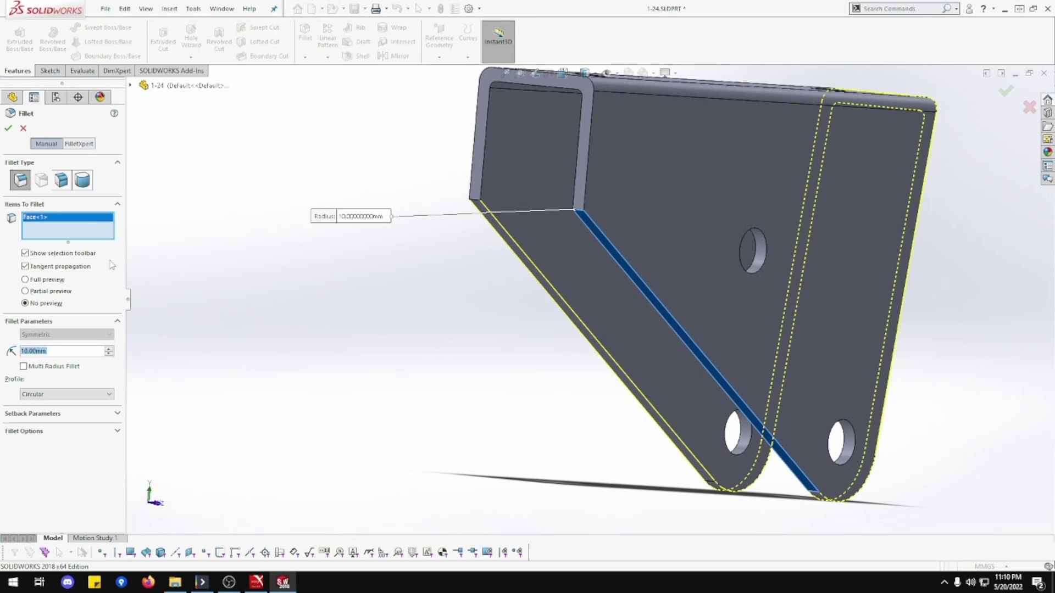
{"action": "right_click", "coordinate": [37, 217]}
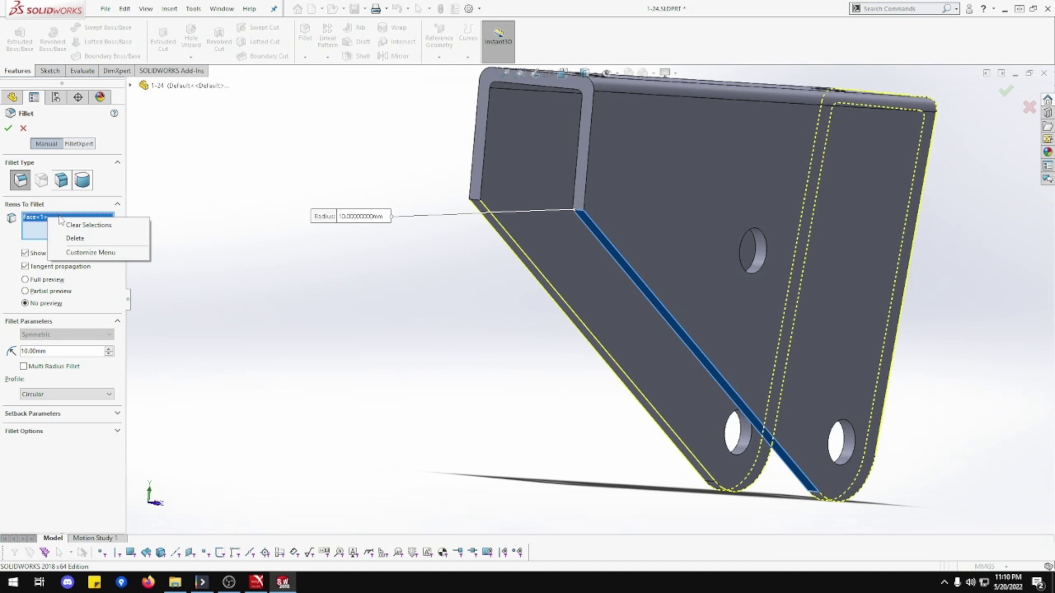
{"action": "left_click", "coordinate": [85, 224]}
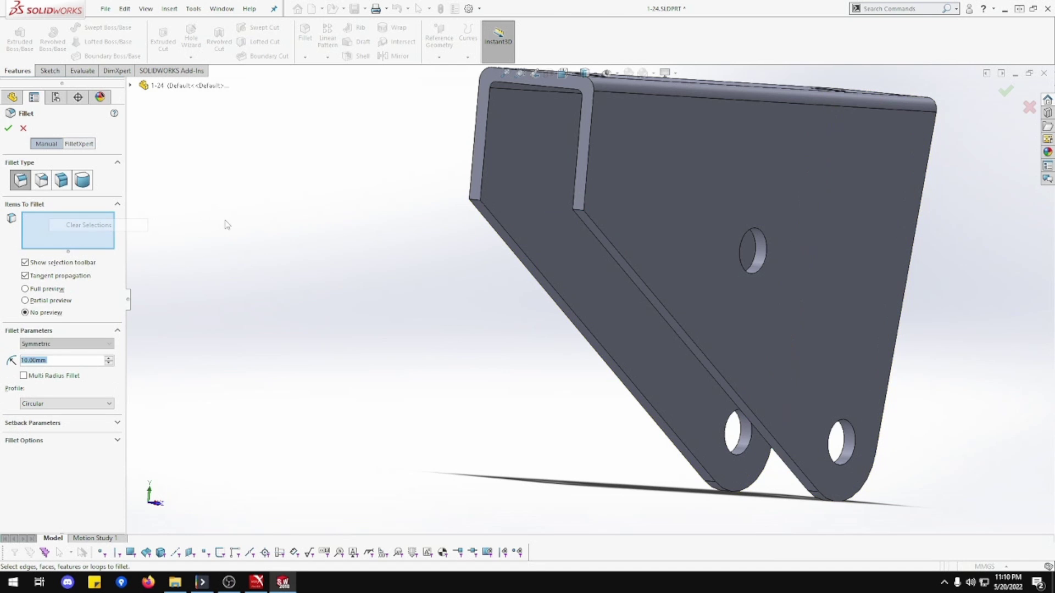
{"action": "left_click", "coordinate": [576, 210]}
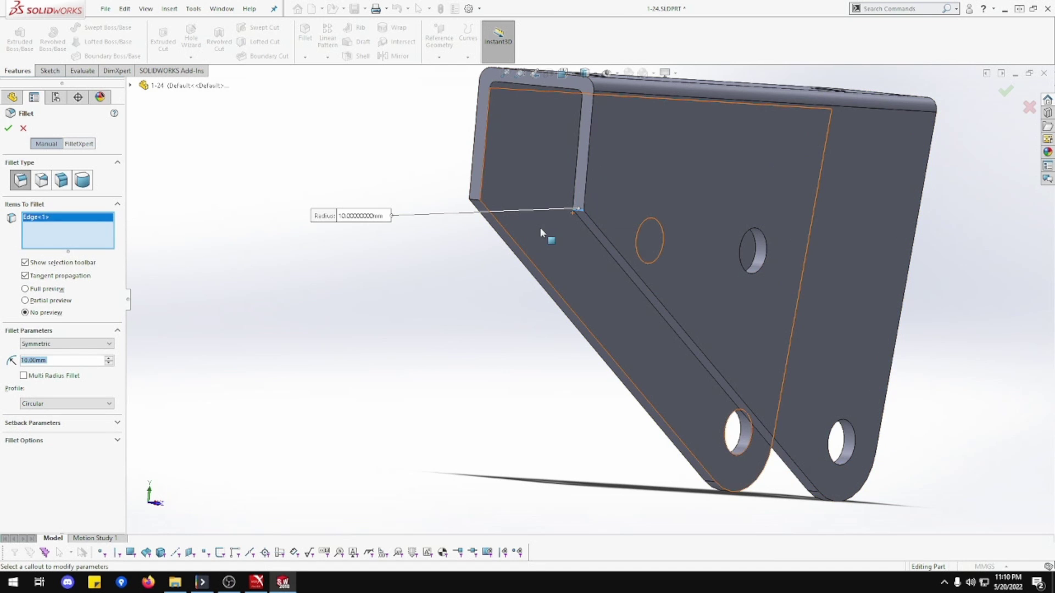
{"action": "left_click", "coordinate": [476, 204]}
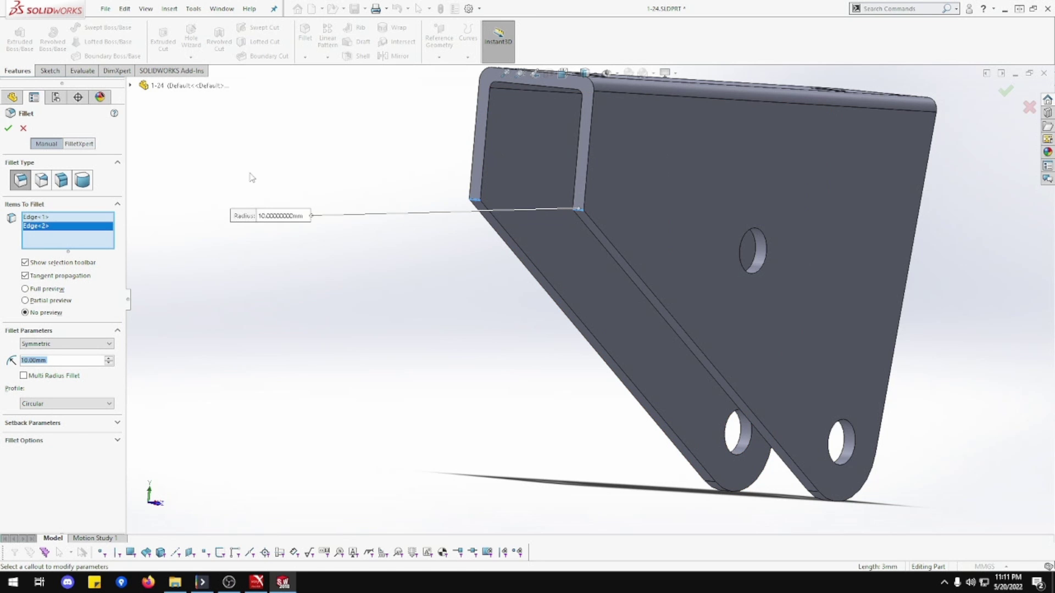
{"action": "left_click", "coordinate": [8, 128]}
{"action": "middle_click_drag", "start_coordinate": [348, 299], "coordinate": [407, 297]}
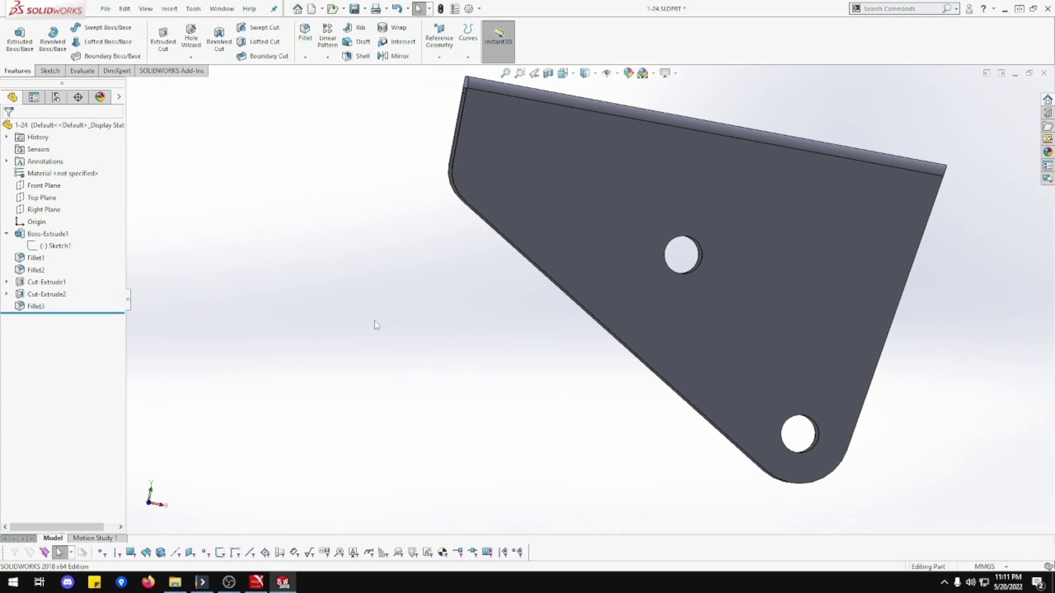
{"action": "left_click", "coordinate": [505, 72]}
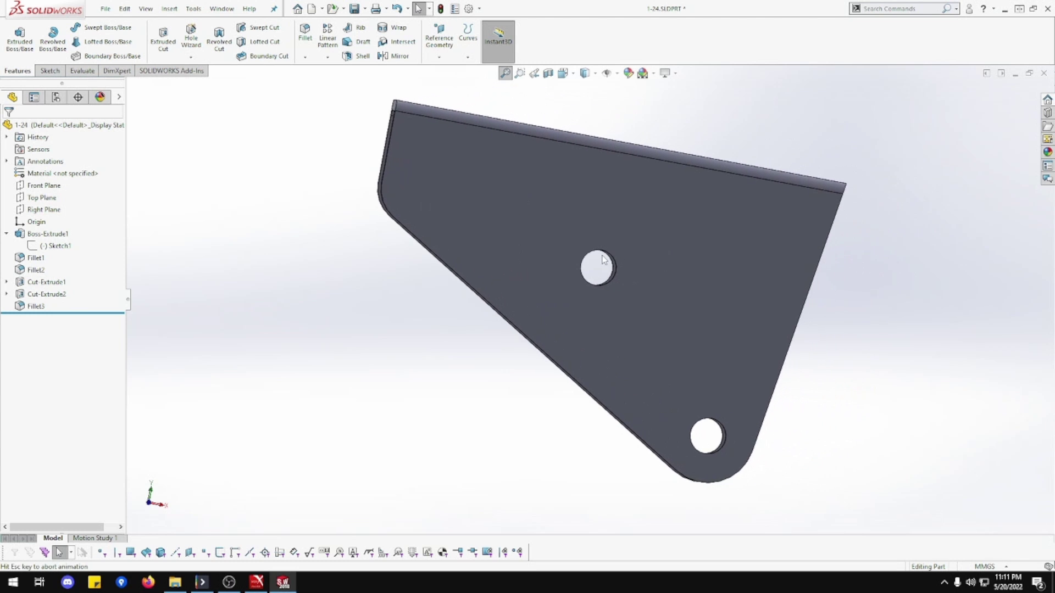
{"action": "middle_click_drag", "start_coordinate": [603, 259], "coordinate": [220, 302]}
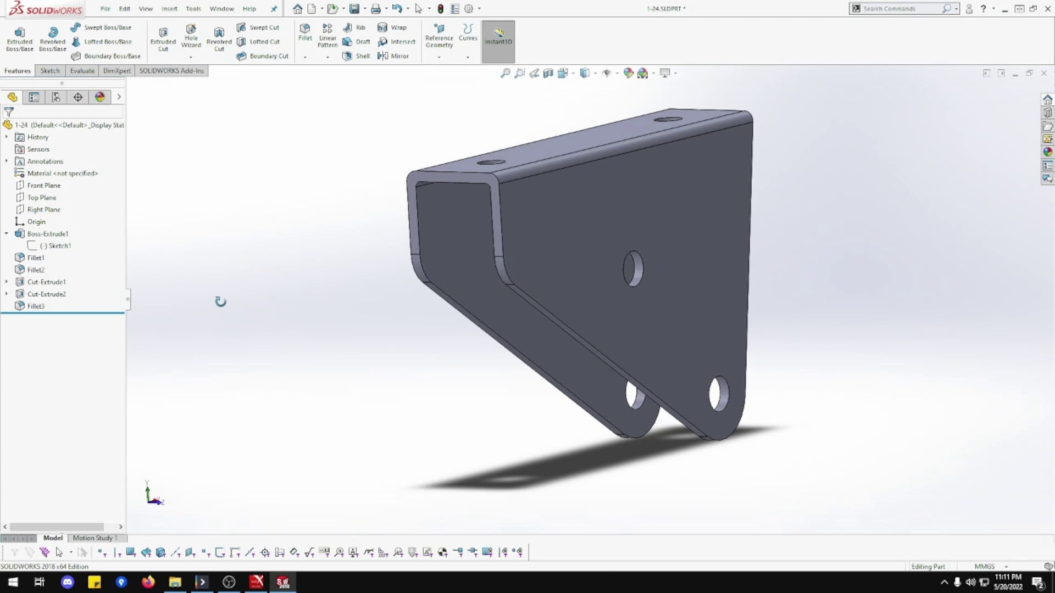